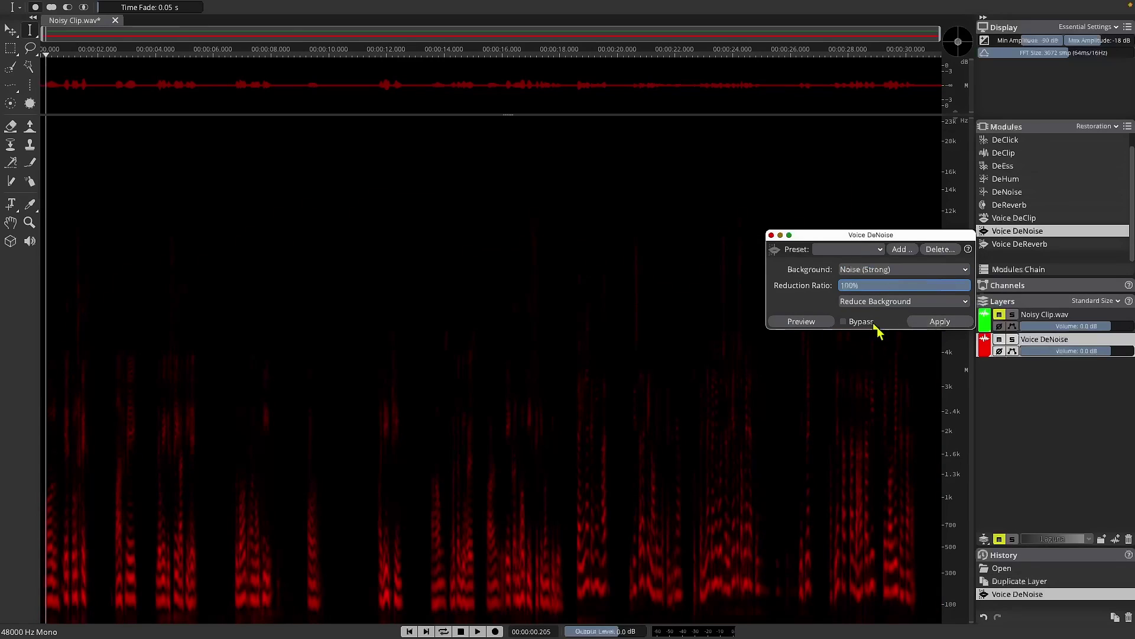
Step: Close the Voice DeNoise dialog, duplicate the Noisy Clip.wav layer and rename the copy "Unmix Noise Speech"
click(771, 235)
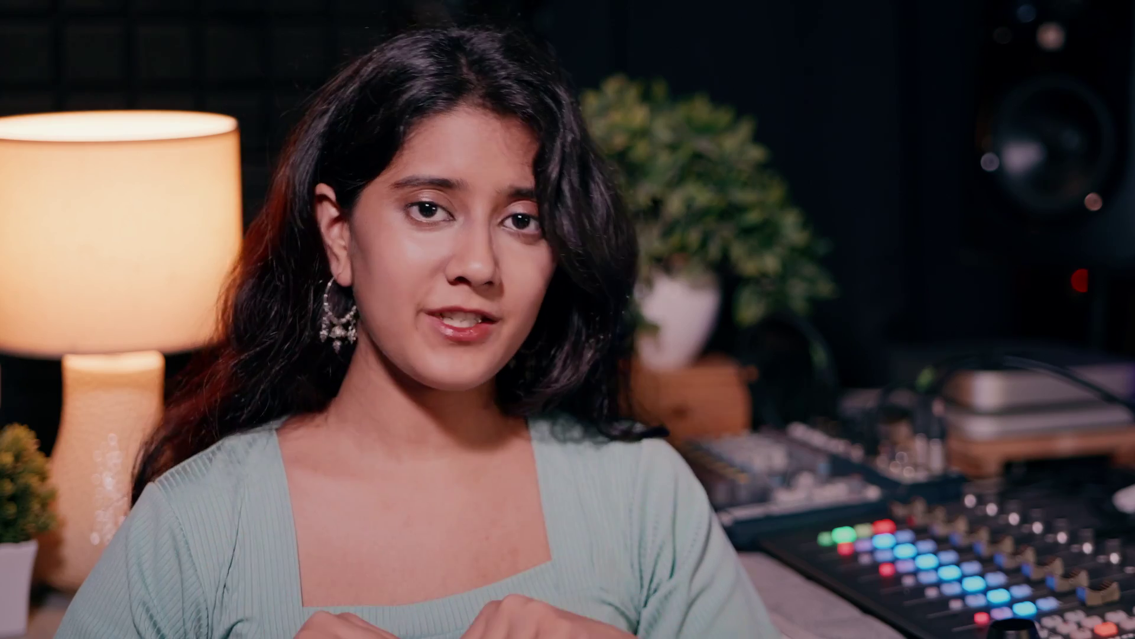
right_click(598, 316)
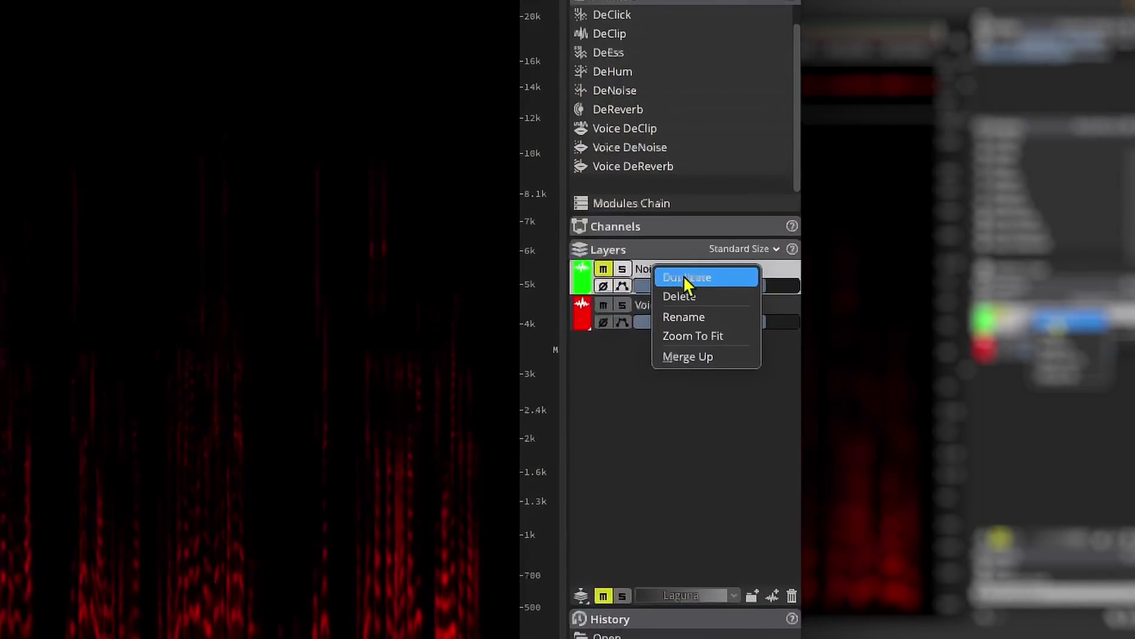
click(685, 280)
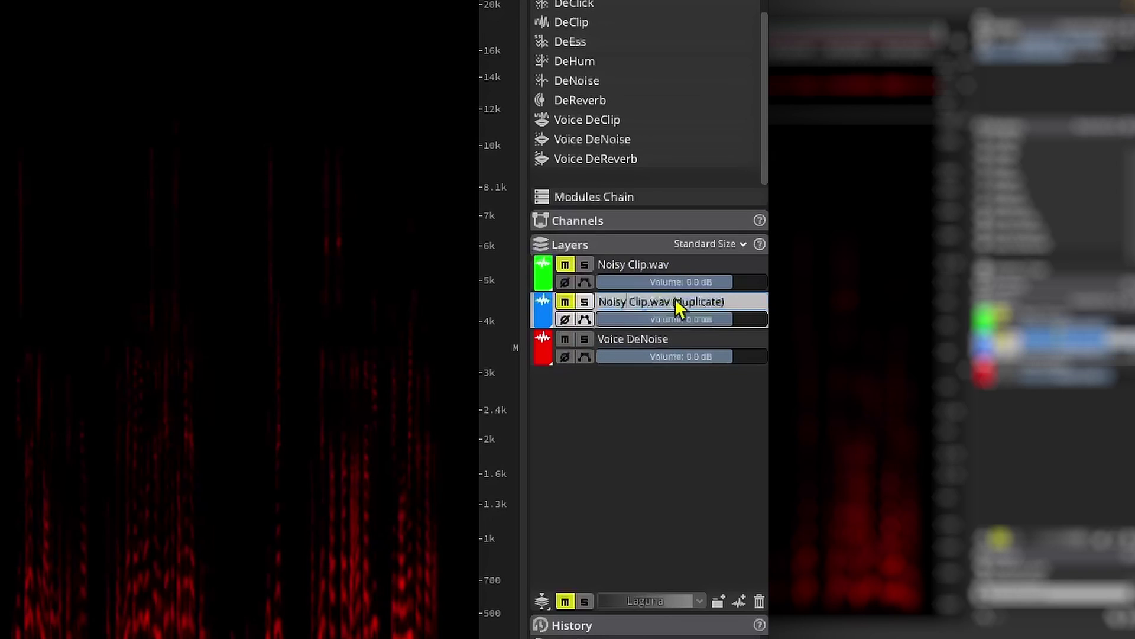
double_click(679, 303)
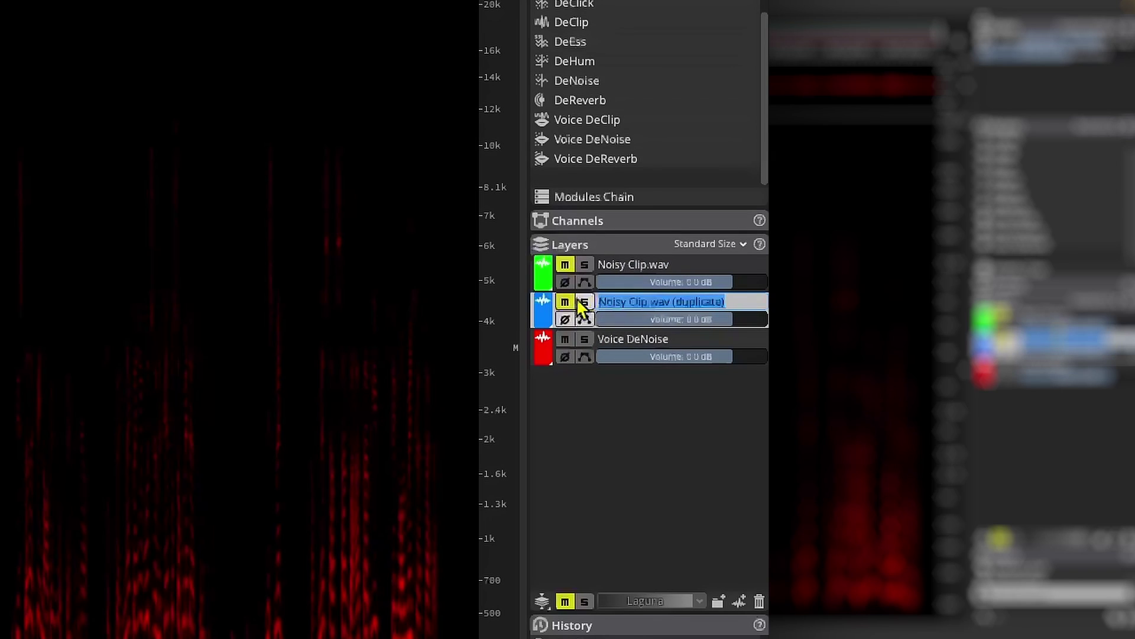
text(Unmix Noise Speech)
key(Return)
Step: Solo the Unmix Noise Speech layer and apply the Unmix Noisy Speech module to it
click(651, 307)
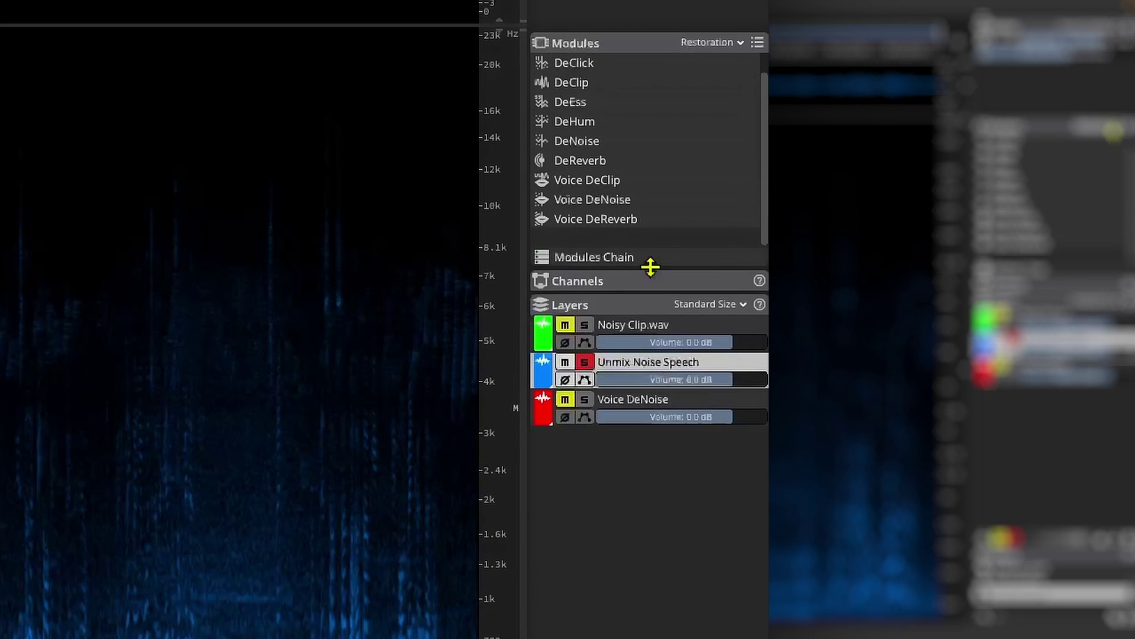
click(734, 42)
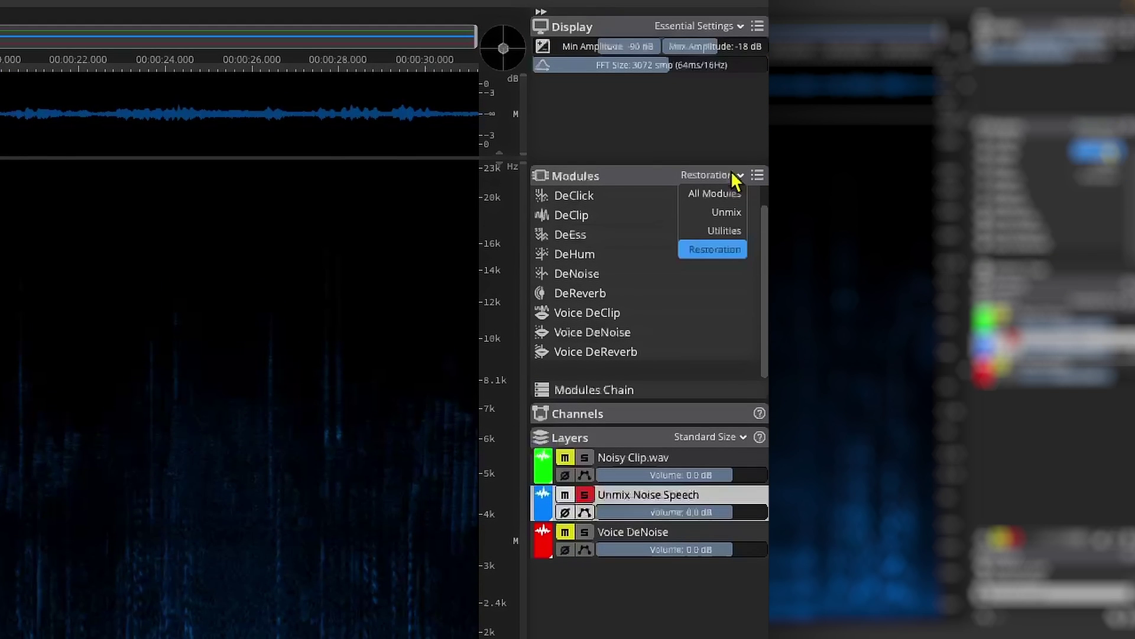
click(727, 212)
click(652, 331)
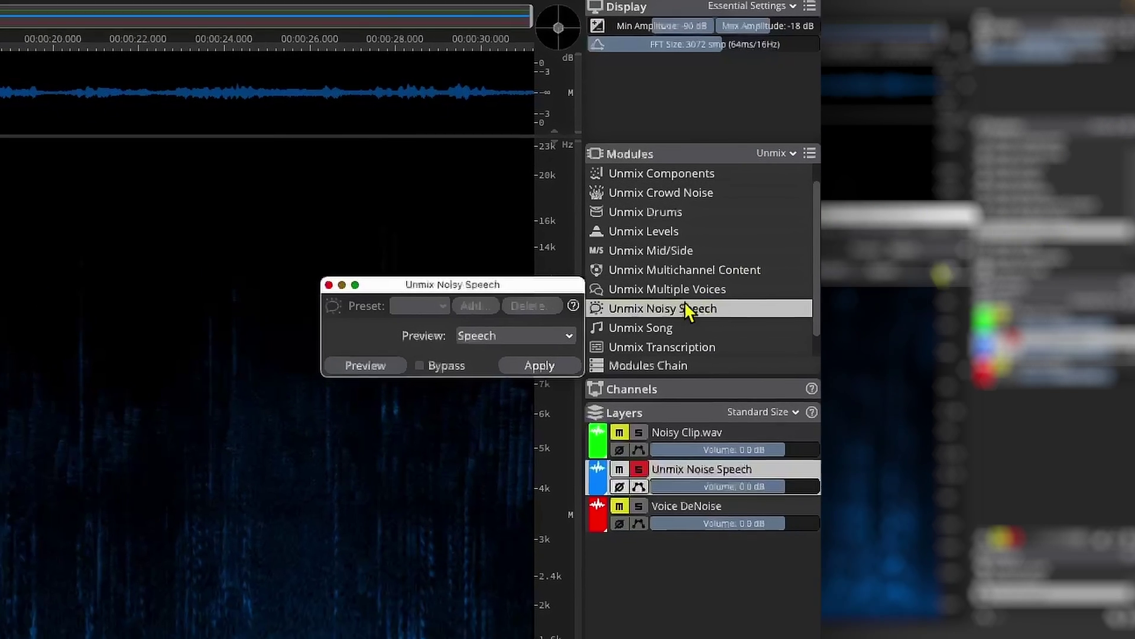
click(532, 367)
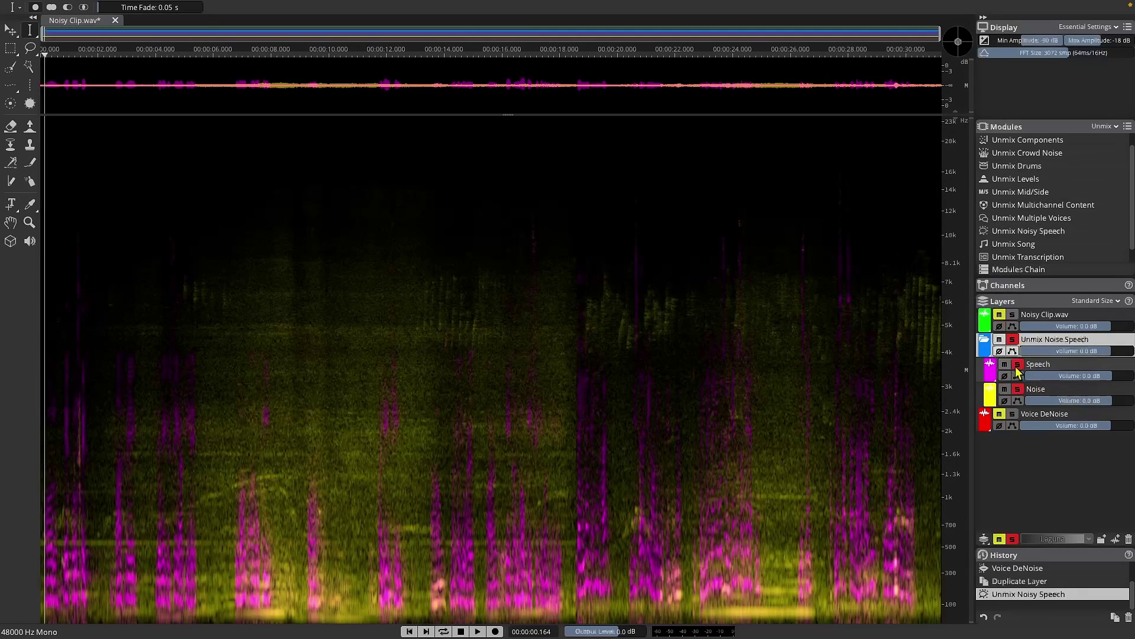
Step: Play the unmixed Noise layer with Speech muted, and switch the solo over to the Speech layer
click(1004, 365)
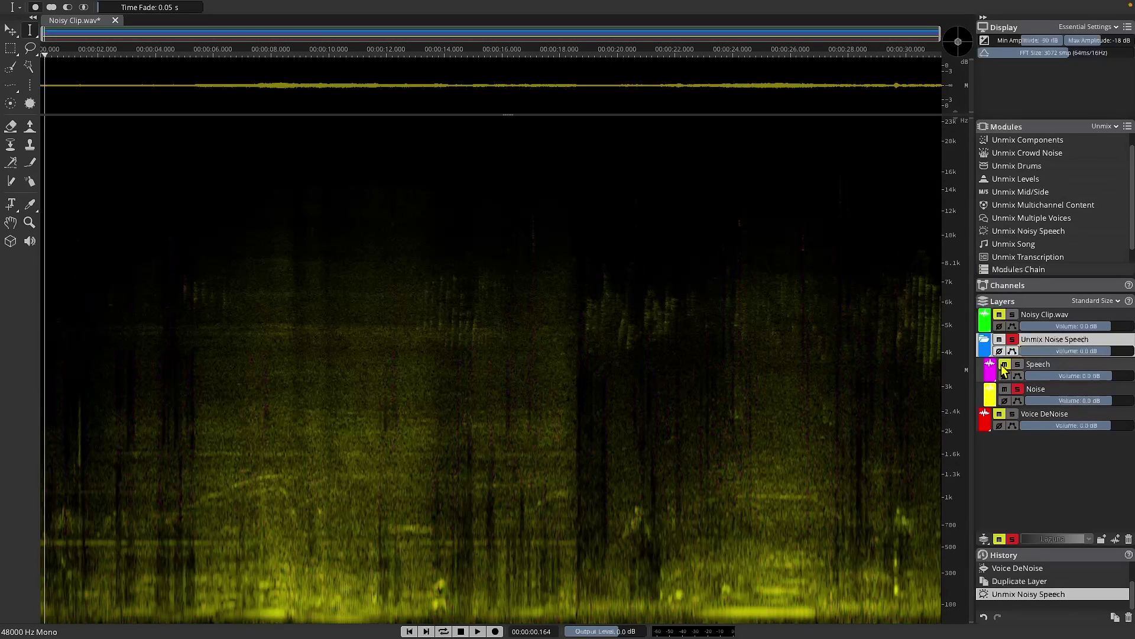
key(space)
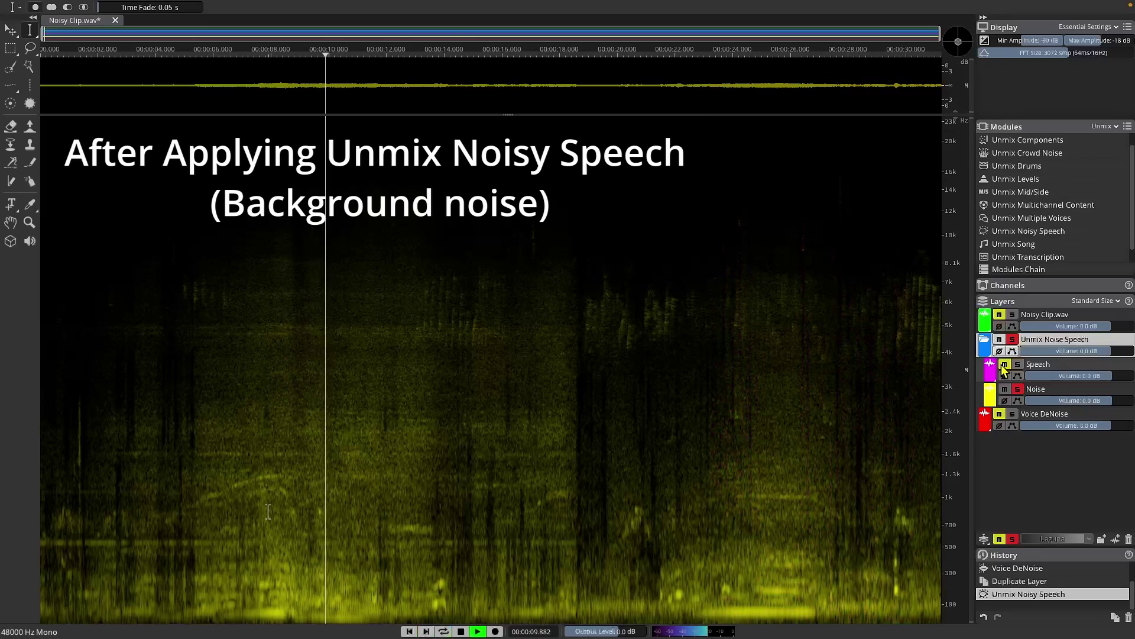
key(space)
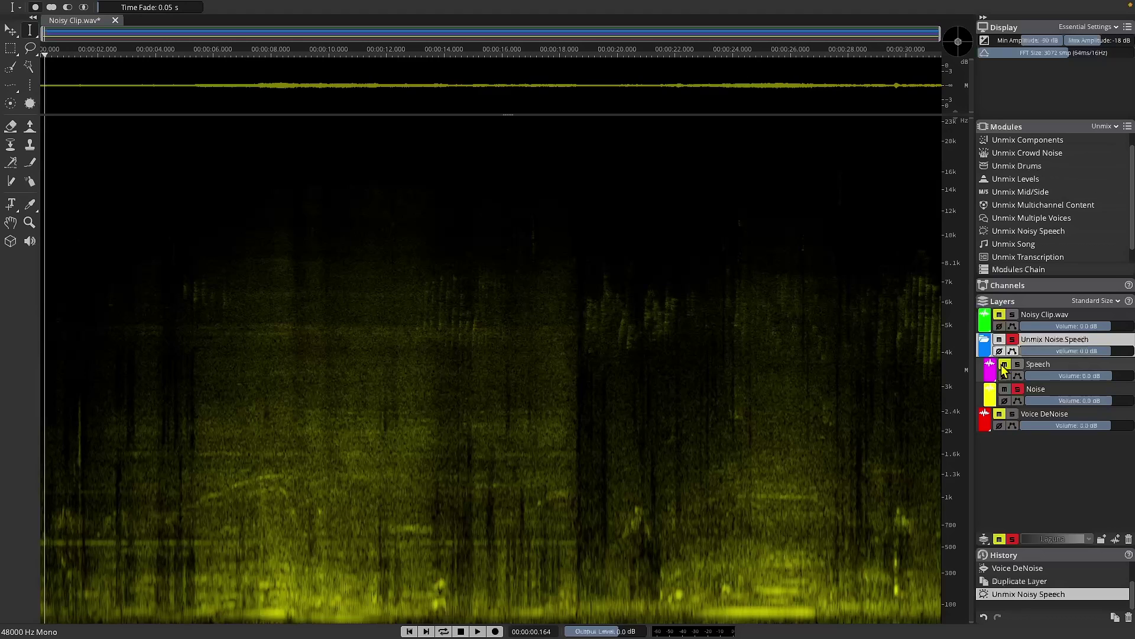
click(1003, 363)
click(1018, 363)
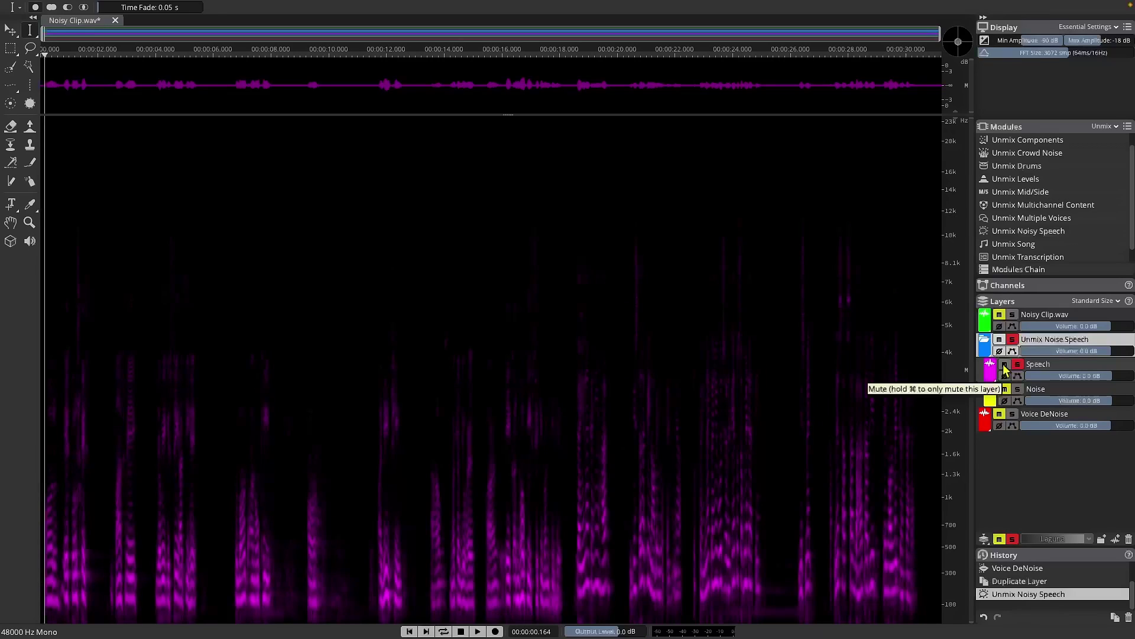
Step: Mute the Speech layer, enable Voice DeNoise together with the Noise layer, and play the combination
click(1005, 364)
click(1000, 413)
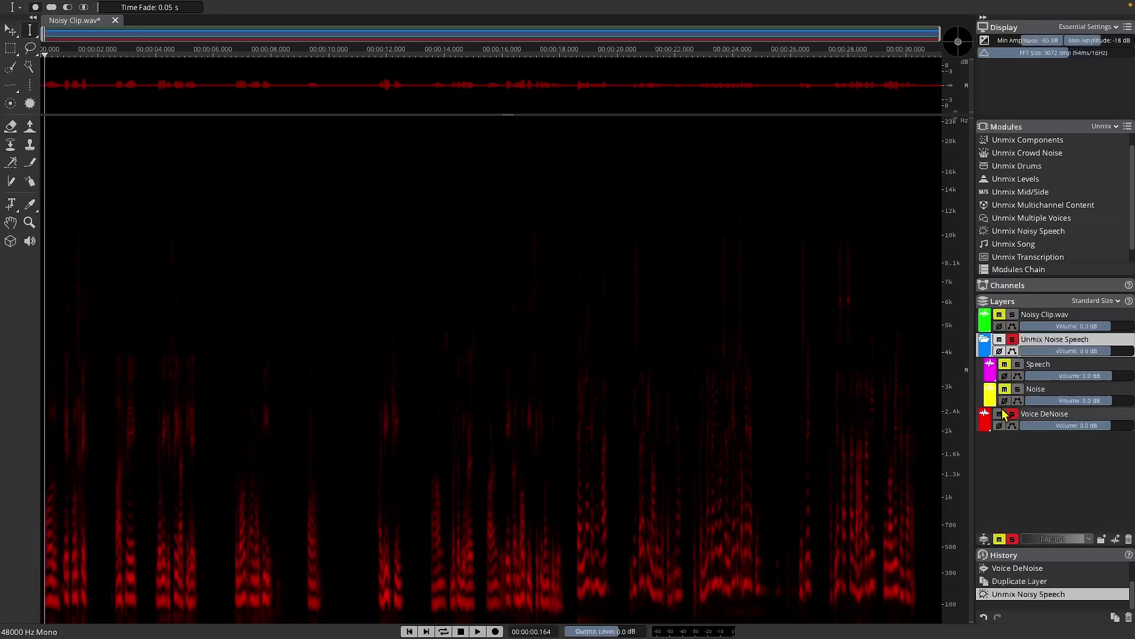
click(1004, 389)
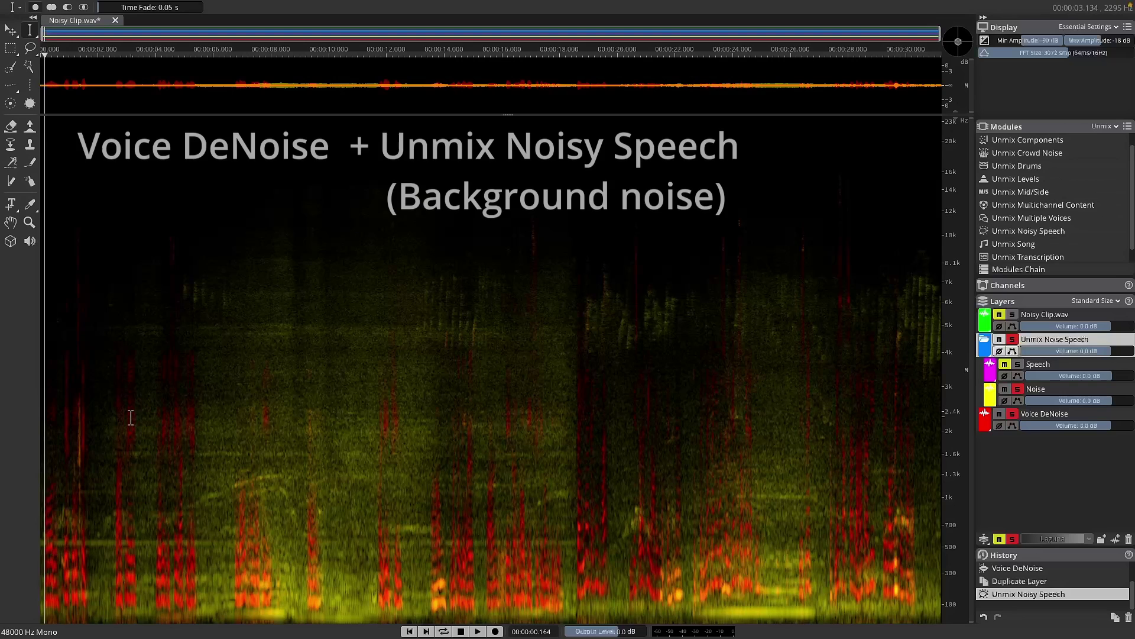
key(space)
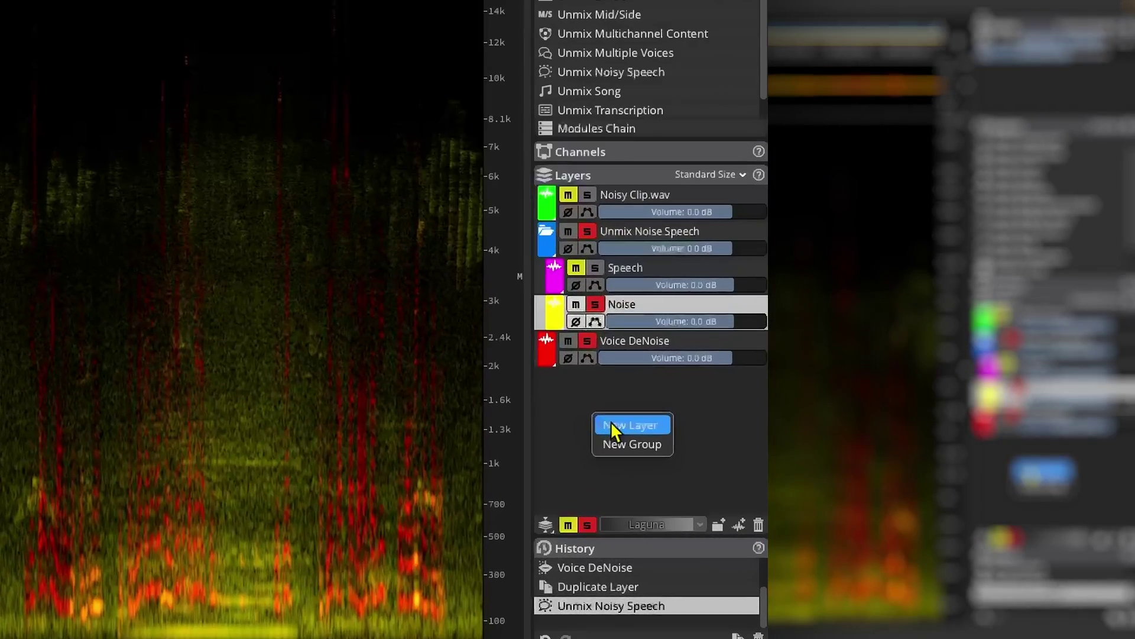
Step: Add a new layer below Noise in the Unmix Noise Speech group and name it Birds
click(1032, 471)
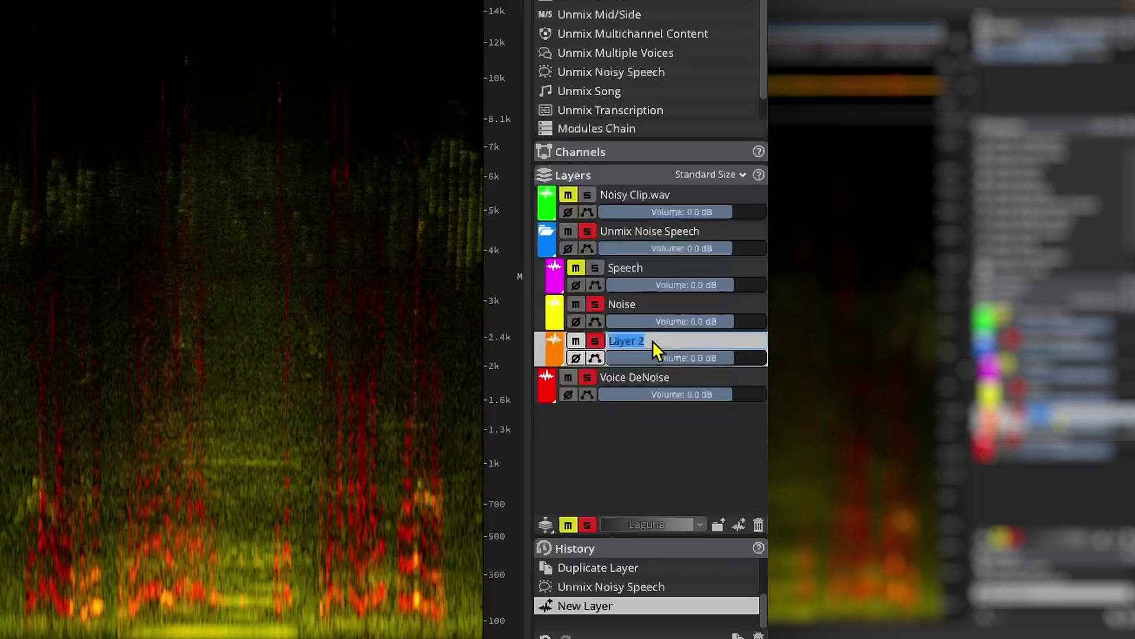
text(Birds)
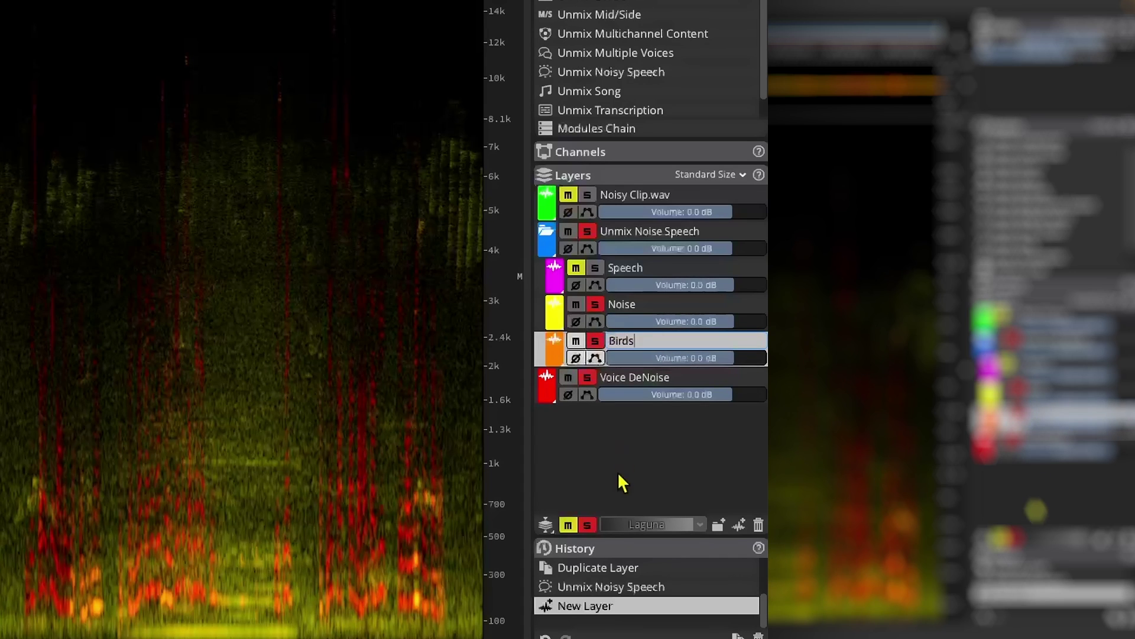
click(629, 381)
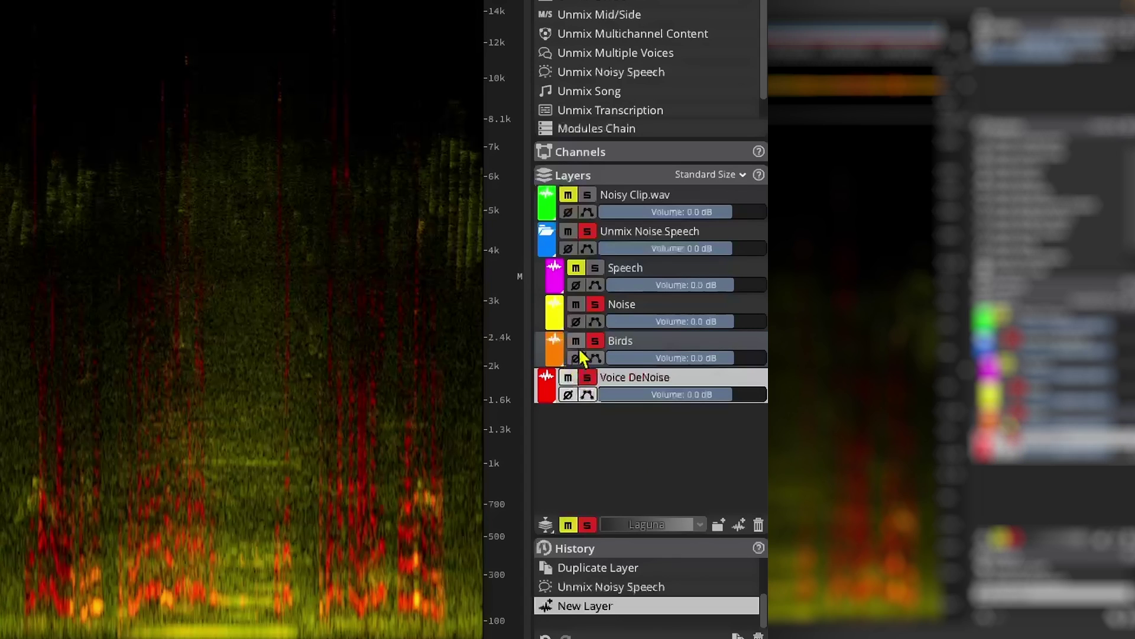
Step: Change the color of the Birds layer to cyan
click(559, 343)
click(559, 343)
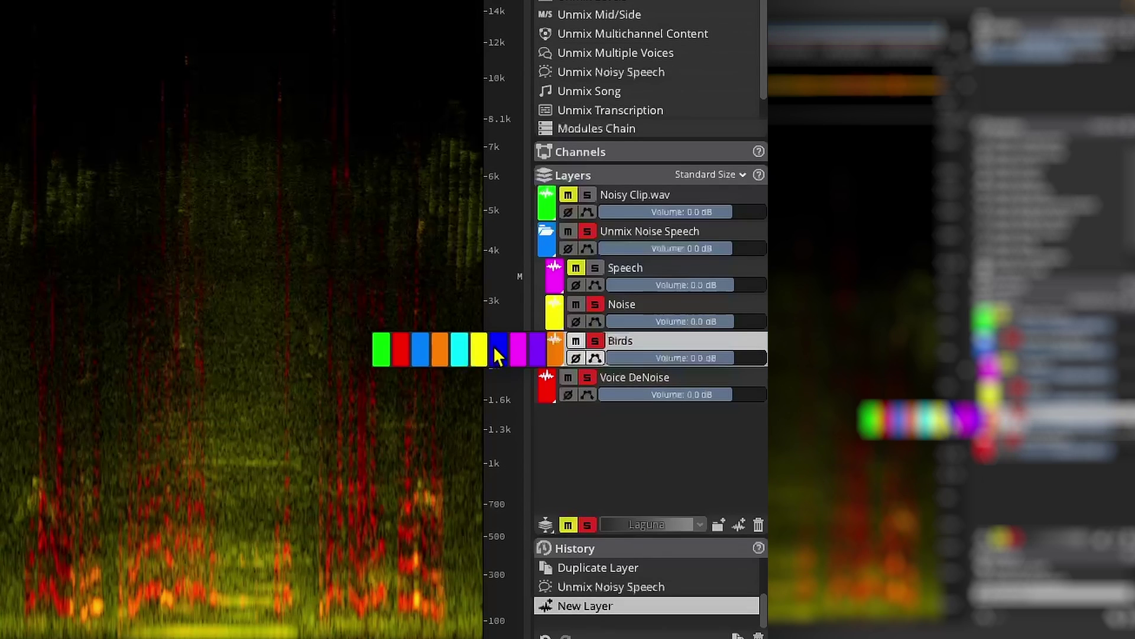
click(459, 346)
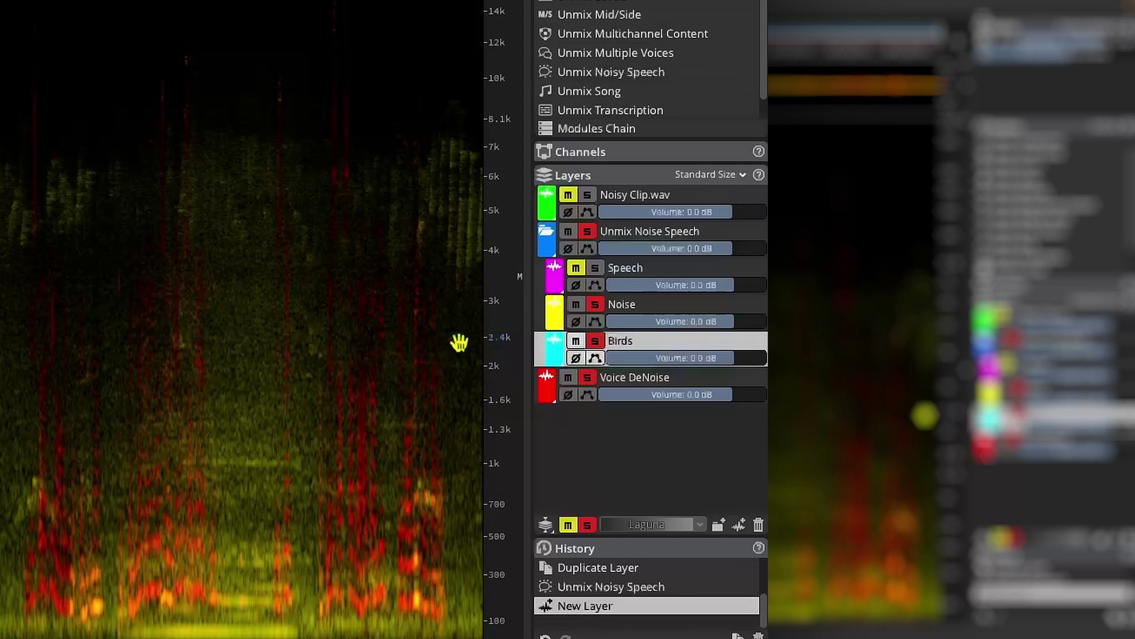
click(618, 400)
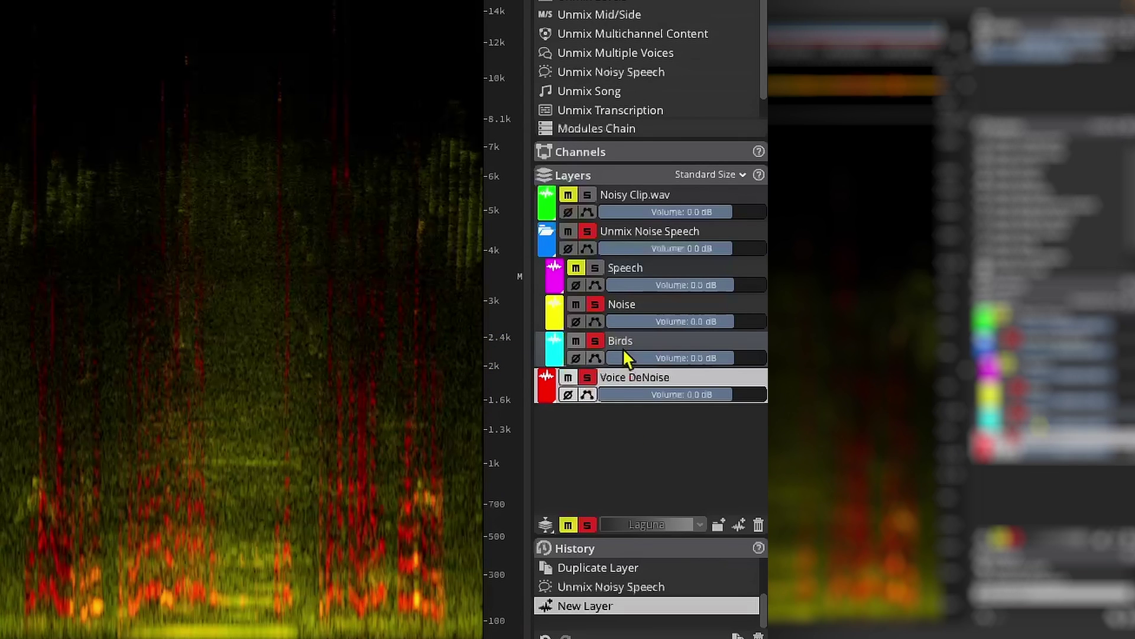
Step: Use the Transfer tool targeting Birds to brush the chirps around 21–22 s out of the Noise layer
click(618, 304)
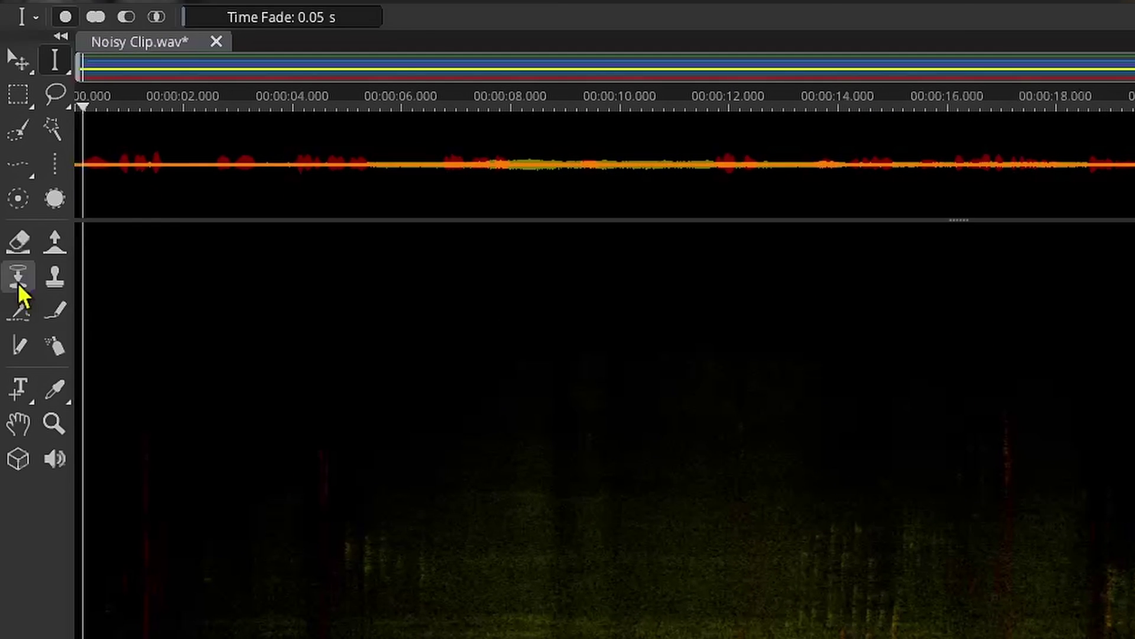
click(17, 278)
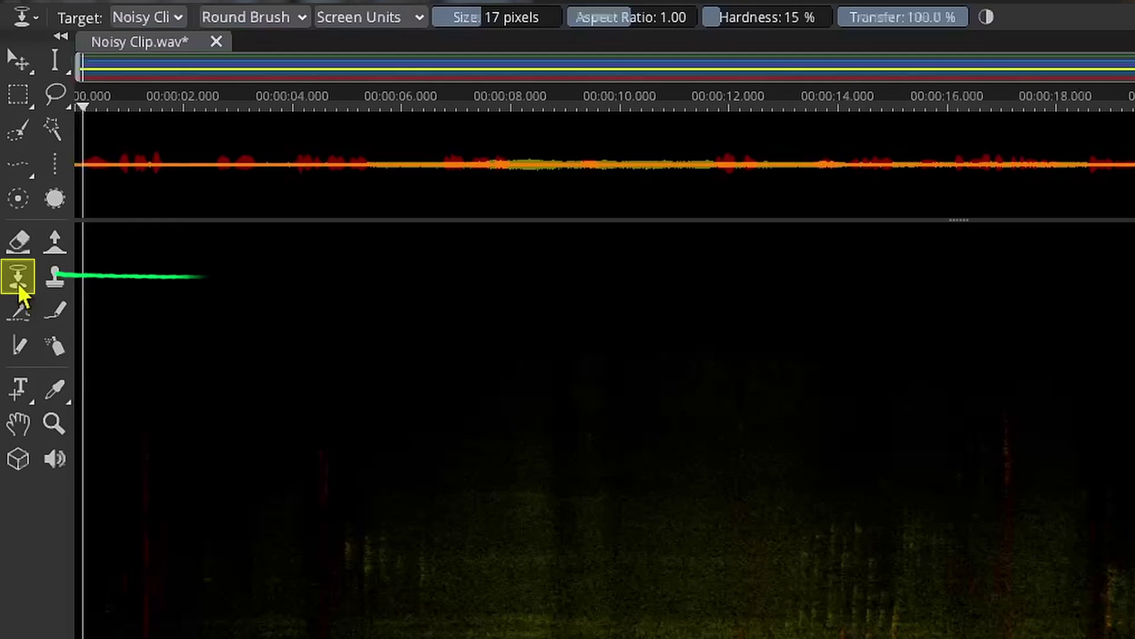
click(177, 19)
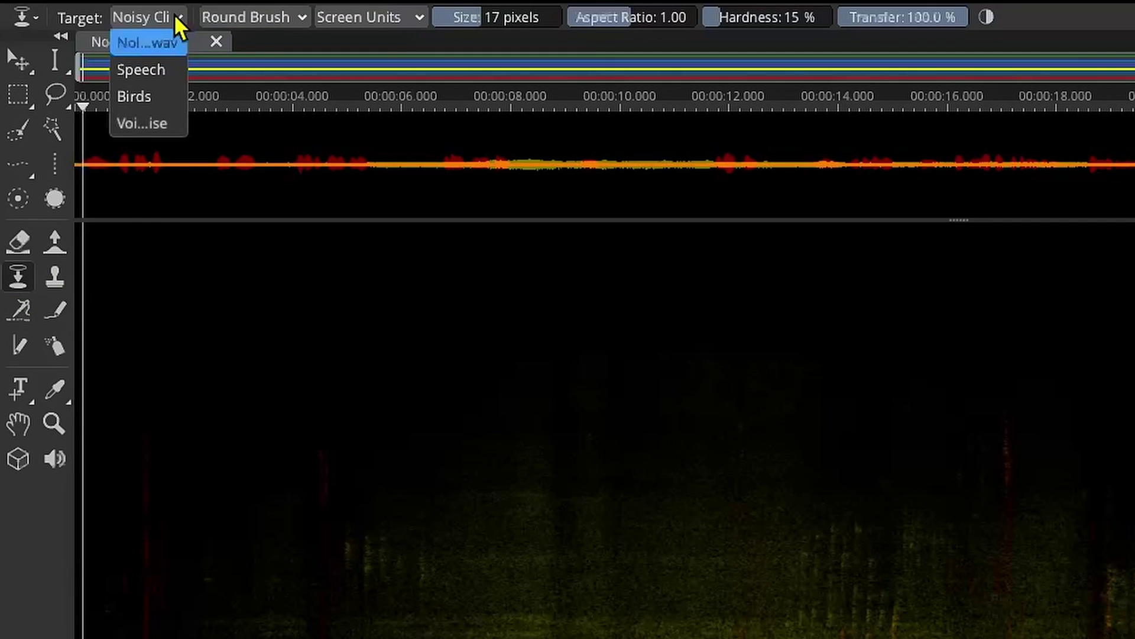
click(158, 90)
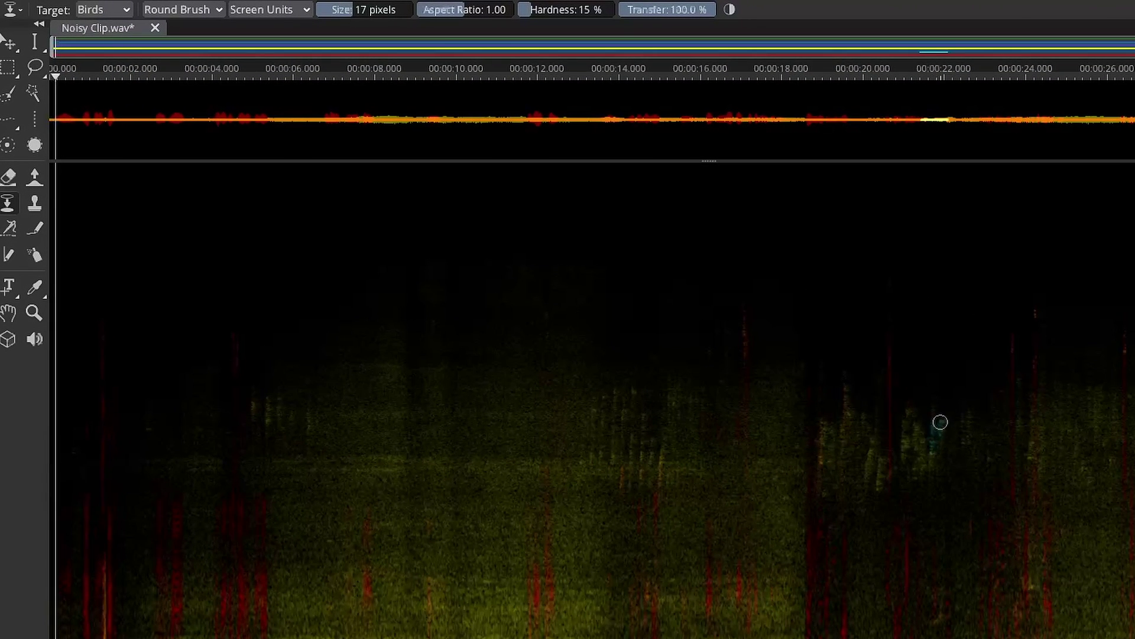
drag(940, 421, 924, 456)
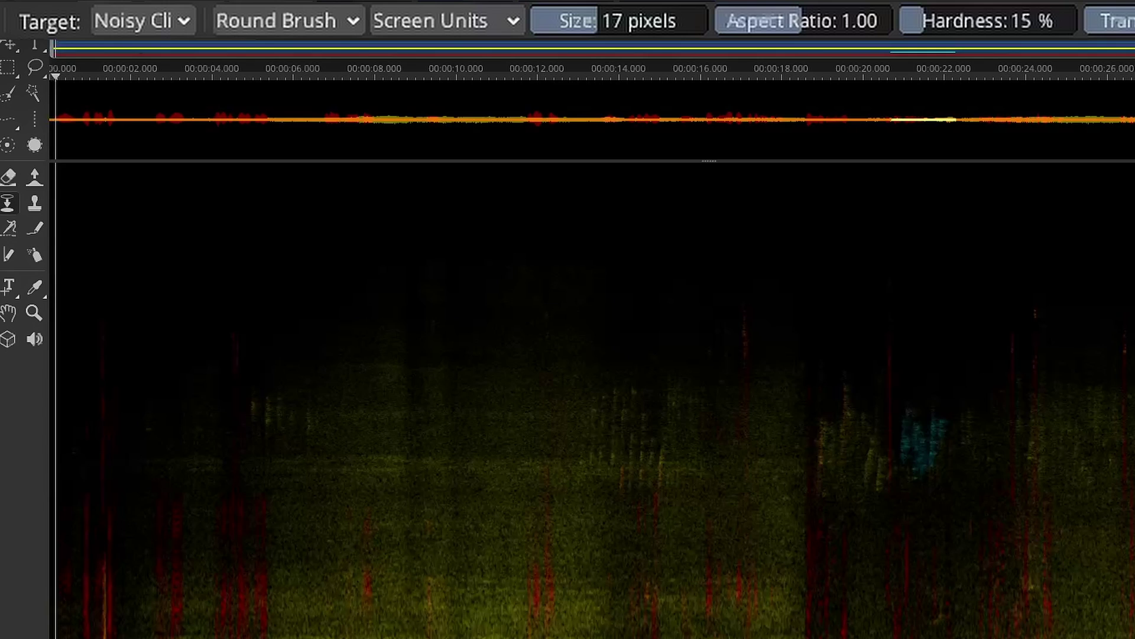
Step: Set the Transfer target back to Birds and brush the chirps near the end of the clip into that layer
click(148, 26)
click(98, 66)
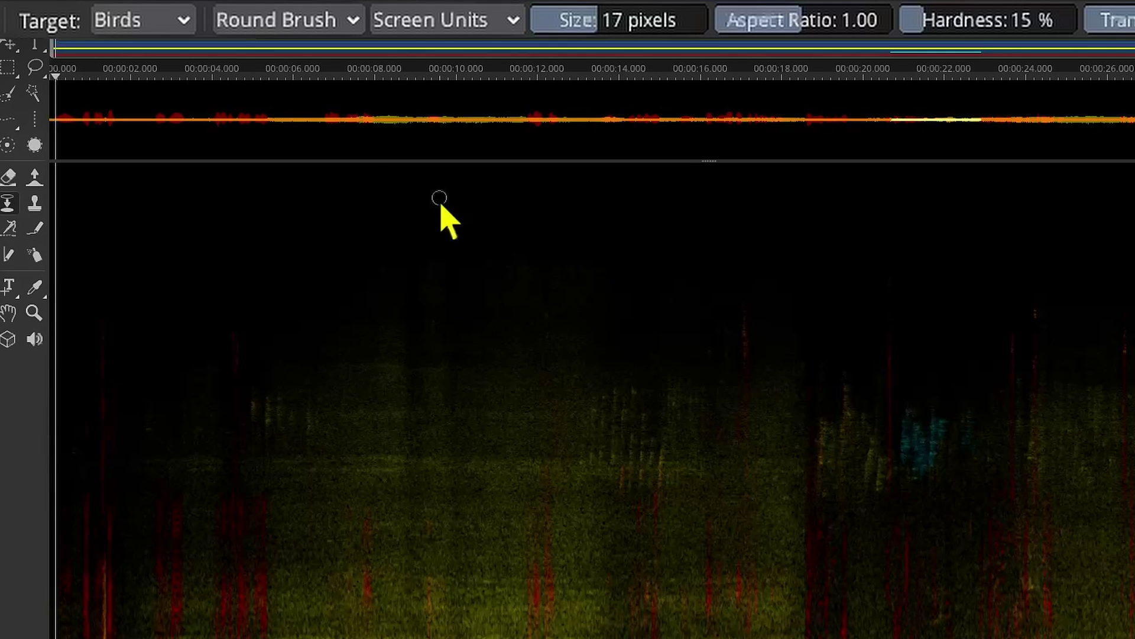
scroll(145, 20, up, 1)
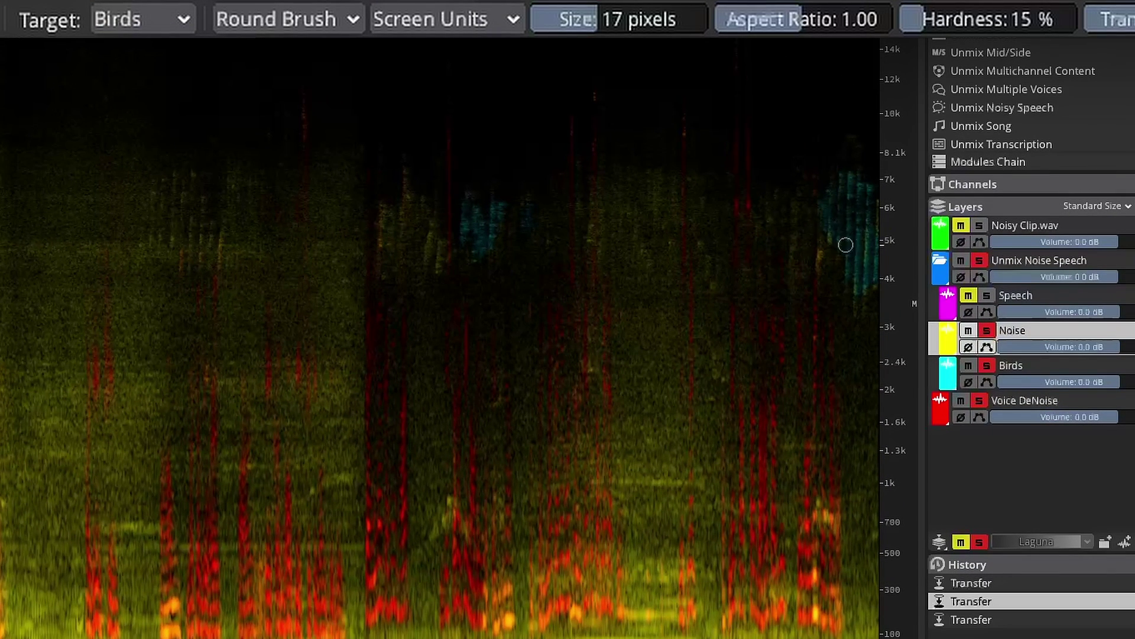
Step: Reorder the layers so Birds sits above Speech and Noisy Clip.wav is last in the stack
click(1018, 365)
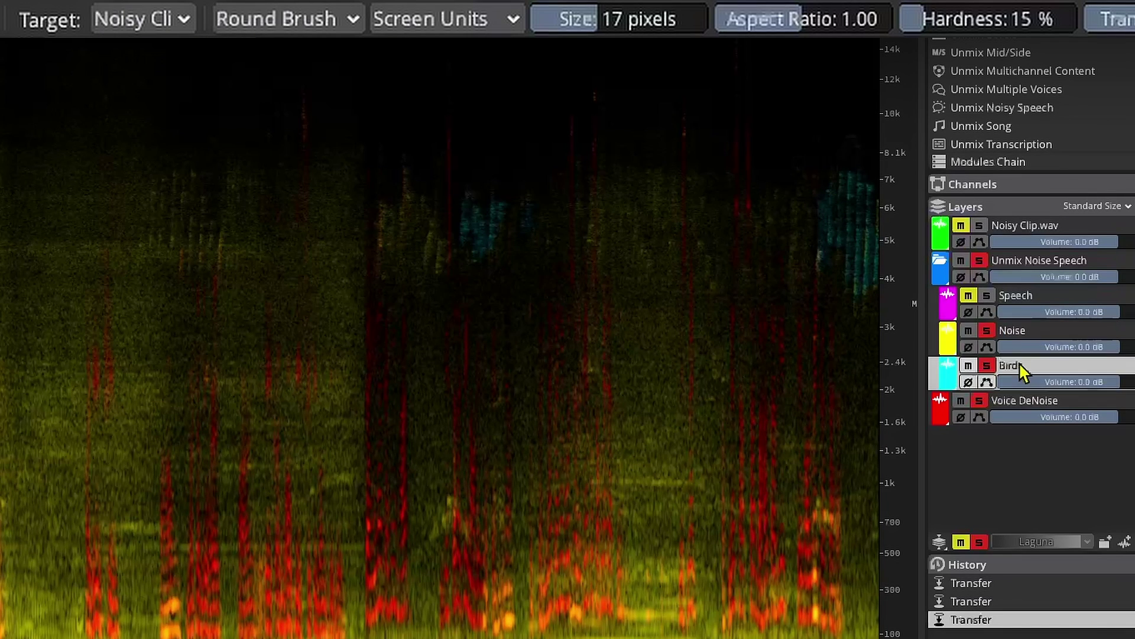
drag(1019, 366, 1034, 300)
click(1026, 366)
drag(1016, 236, 1013, 456)
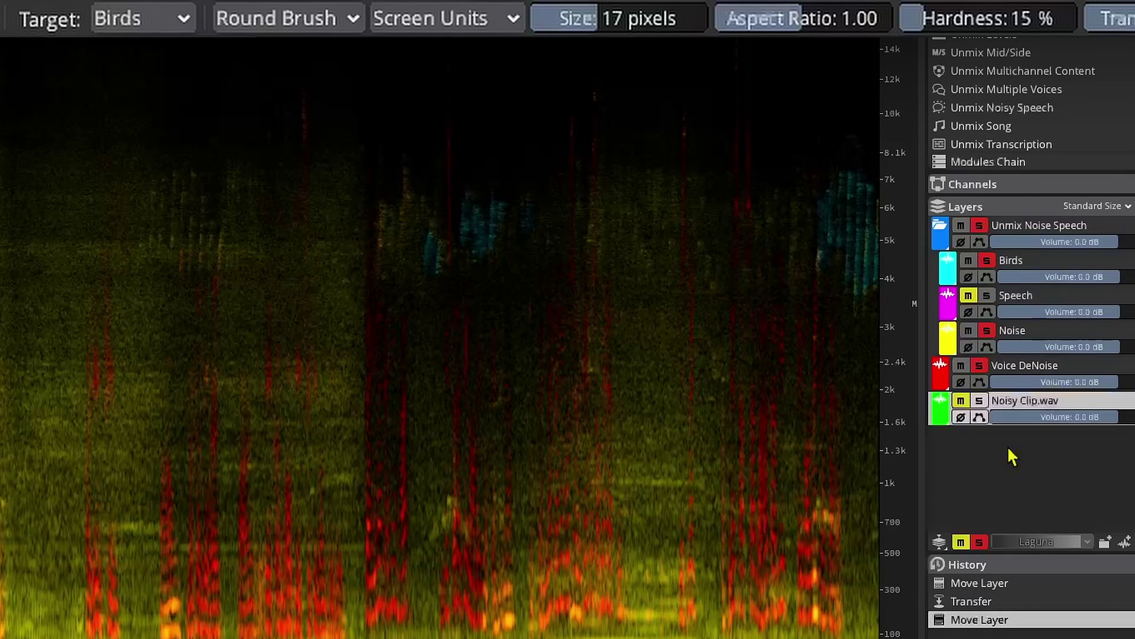
Step: Transfer the bird chirps around 13–15 s from the Noise layer to Birds and adjust the brush hardness
click(1023, 336)
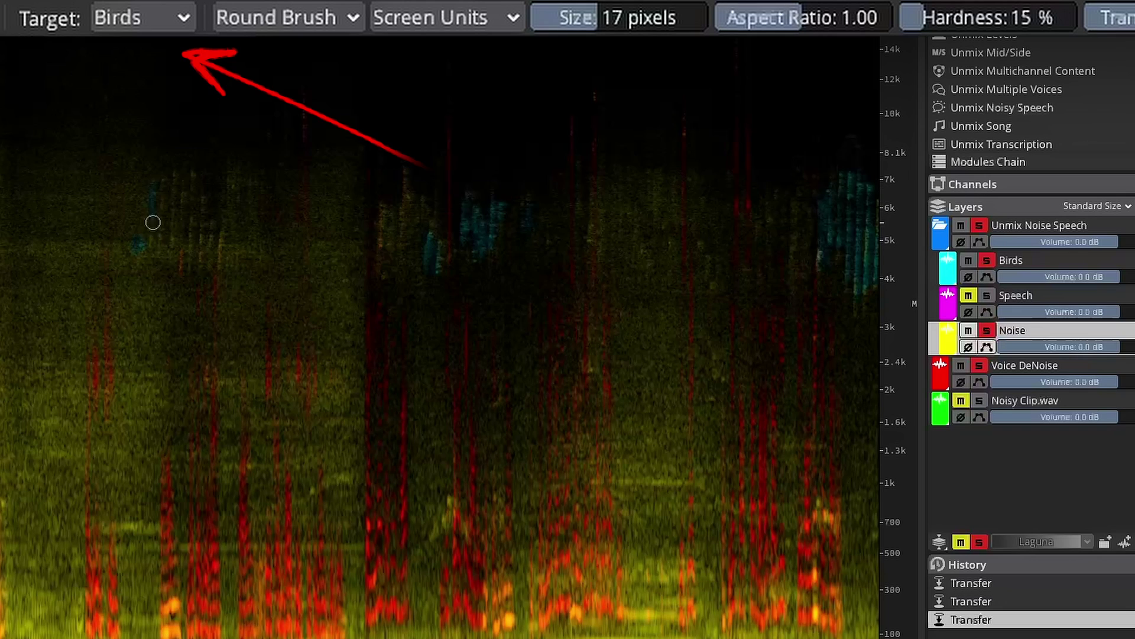
drag(152, 223, 152, 187)
drag(151, 245, 149, 236)
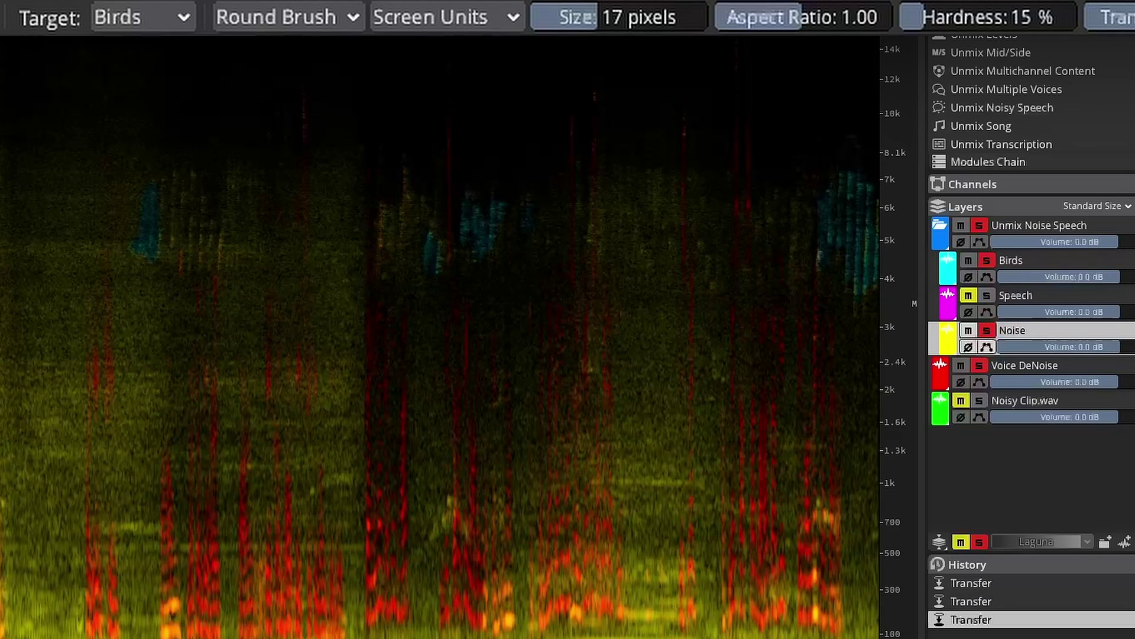
drag(953, 13, 984, 18)
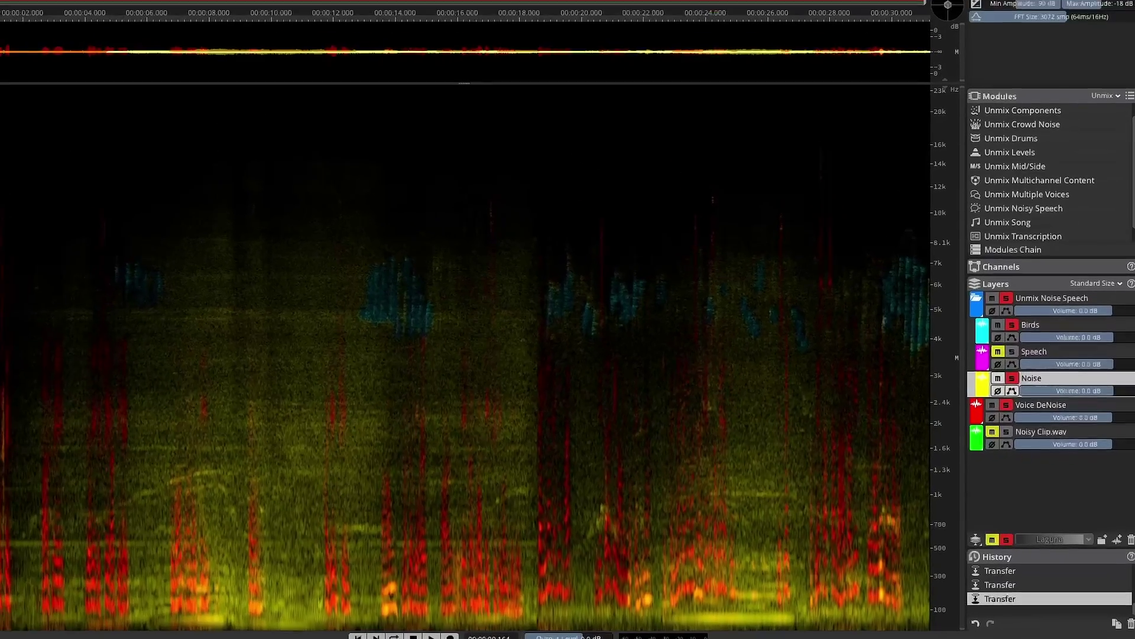
Step: Place the playhead at about 17 s and set the spectrogram's maximum amplitude to -33 dB and FFT size to 8192 samples
click(492, 295)
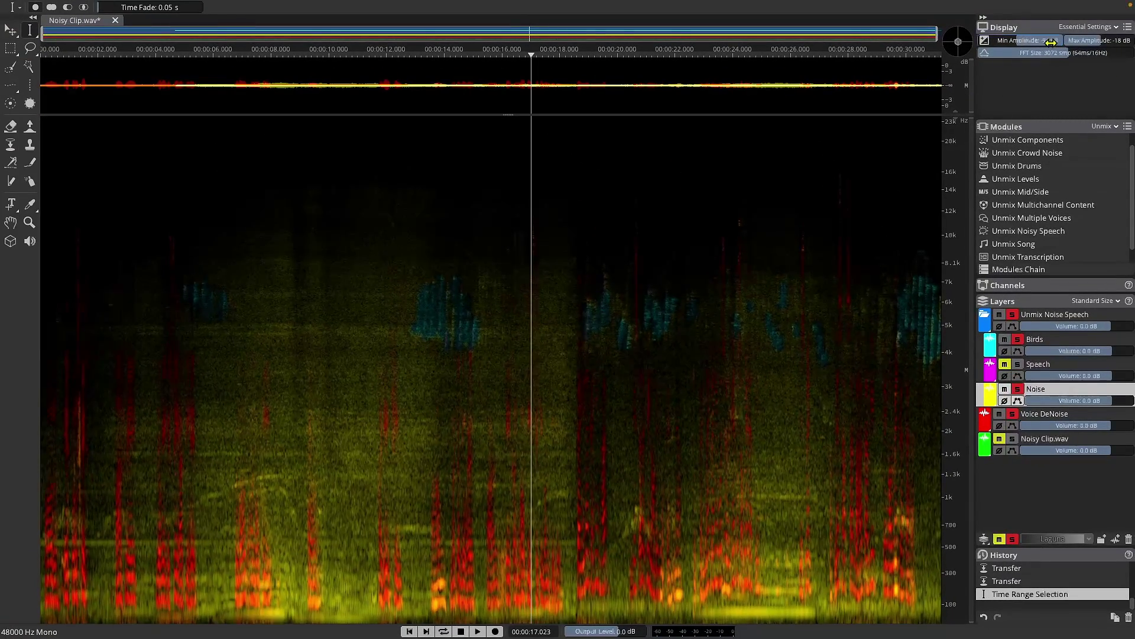
drag(1050, 43, 1104, 55)
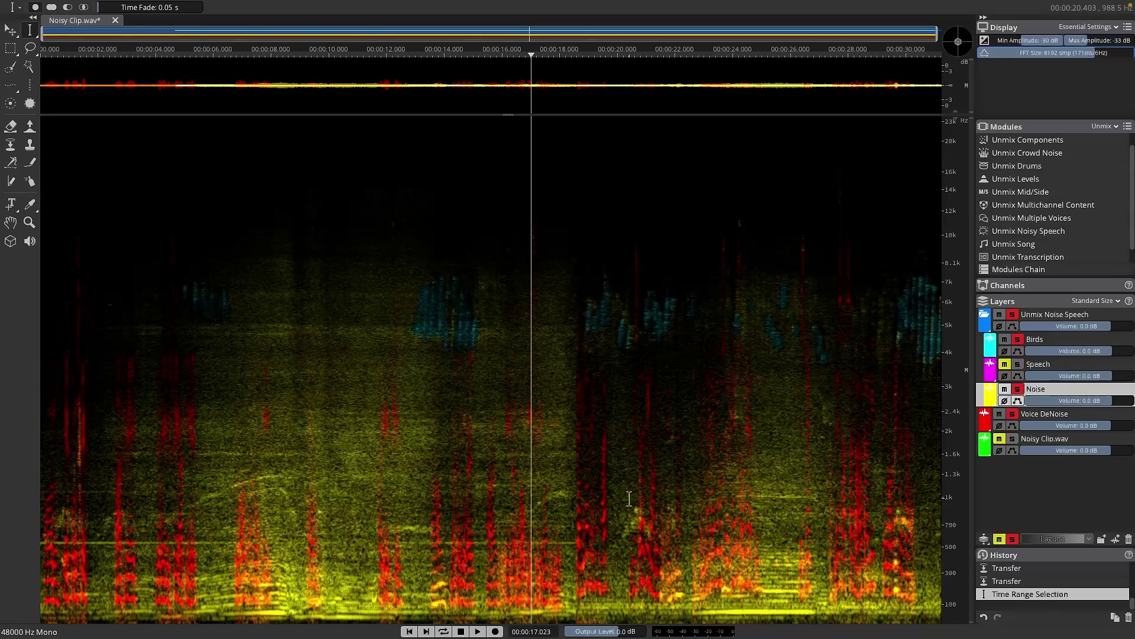
Step: Transfer the arch-shaped sound near 20.5 s and the leftover chirps around 19 s from the Noise layer to Birds
scroll(644, 548, up, 3)
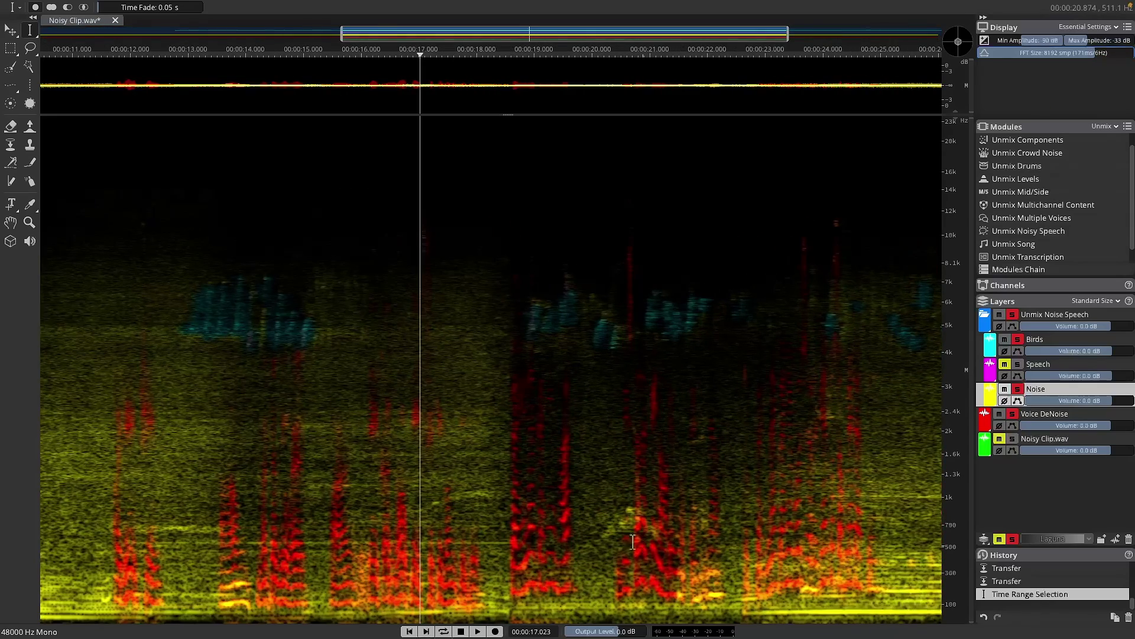
click(10, 145)
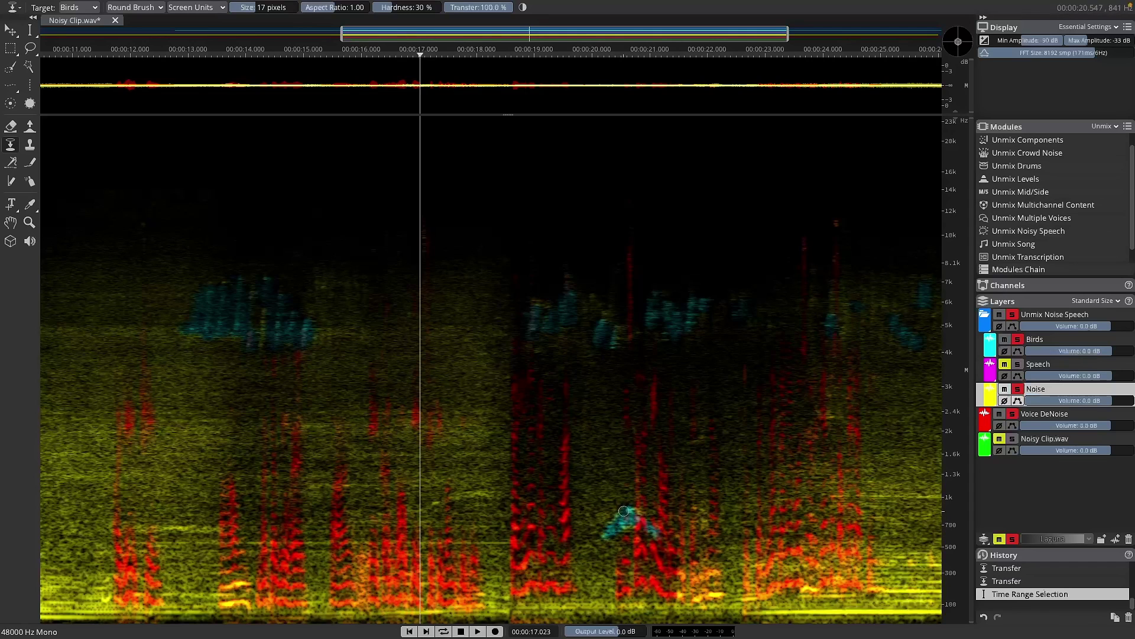
scroll(540, 312, up, 4)
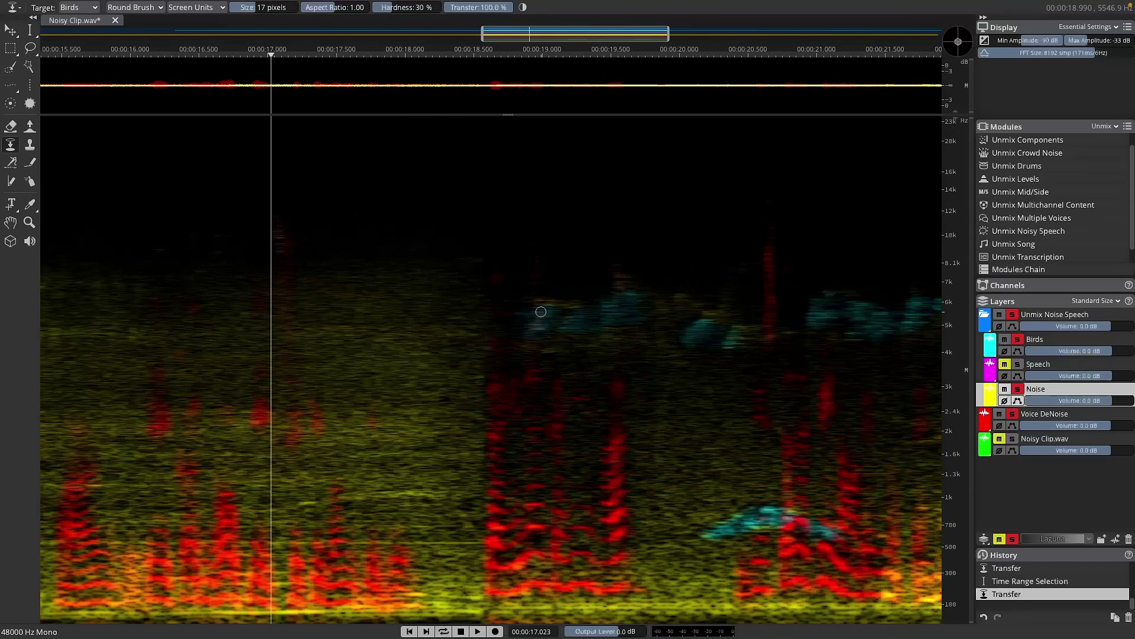
drag(535, 304, 548, 304)
click(543, 327)
scroll(627, 275, down, 1)
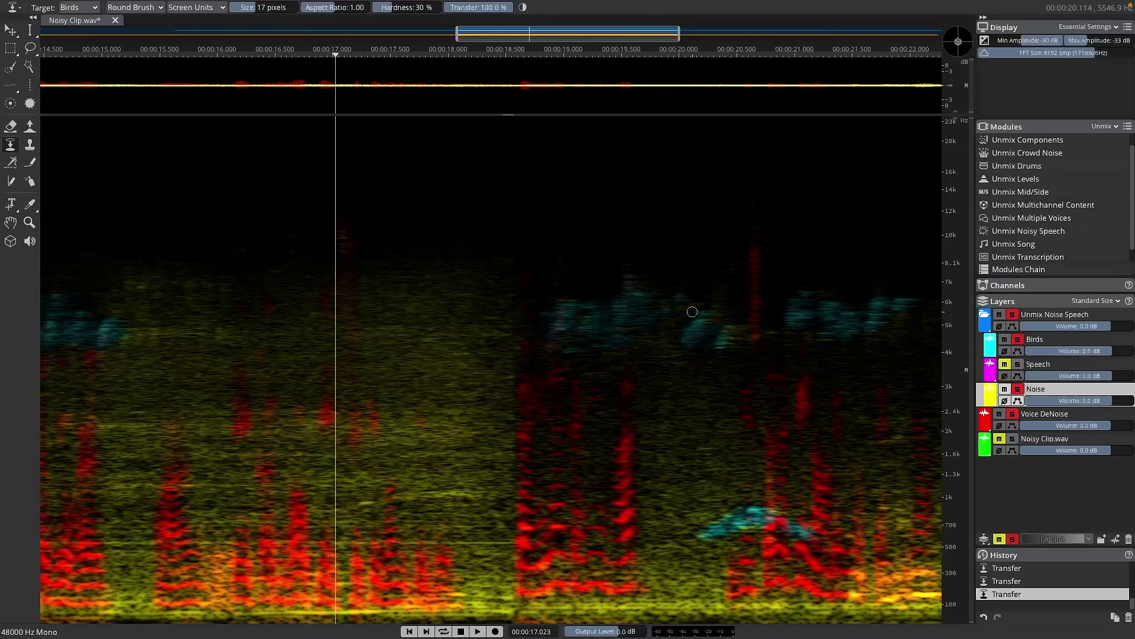
scroll(626, 322, down, 2)
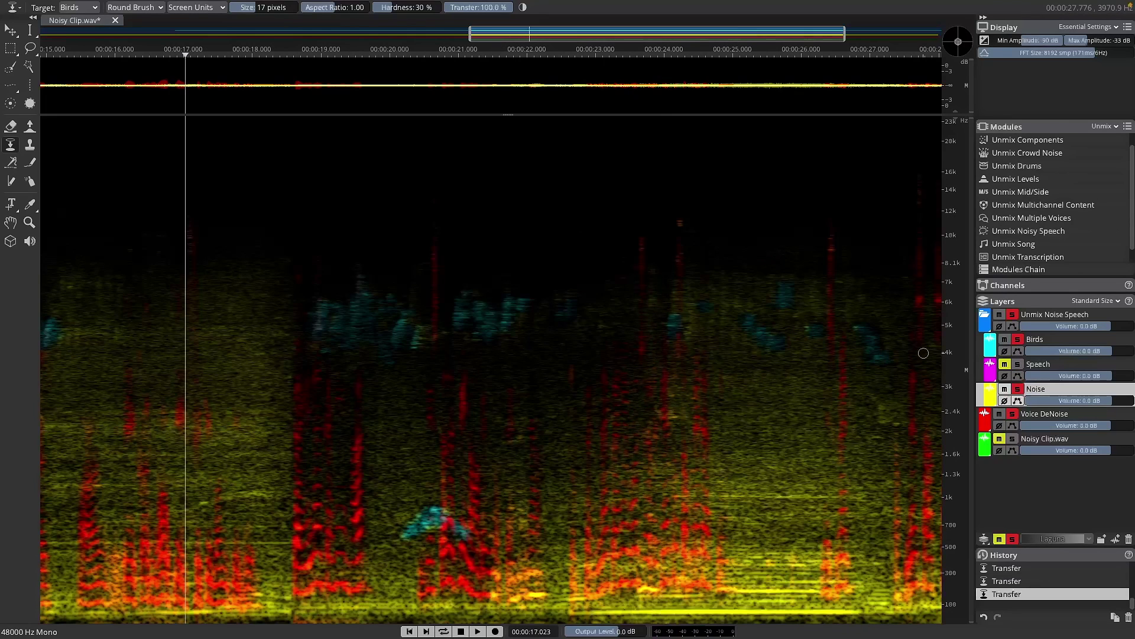
Step: Mute the Voice DeNoise layer and play the Noise and Birds layers from about 17 s
click(1000, 414)
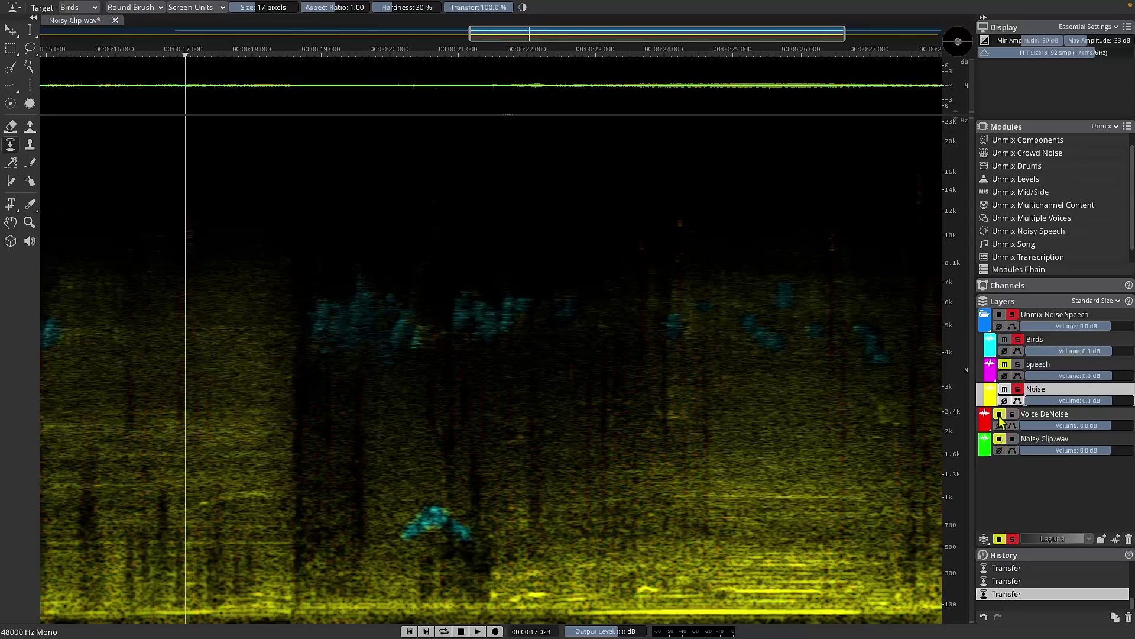
key(space)
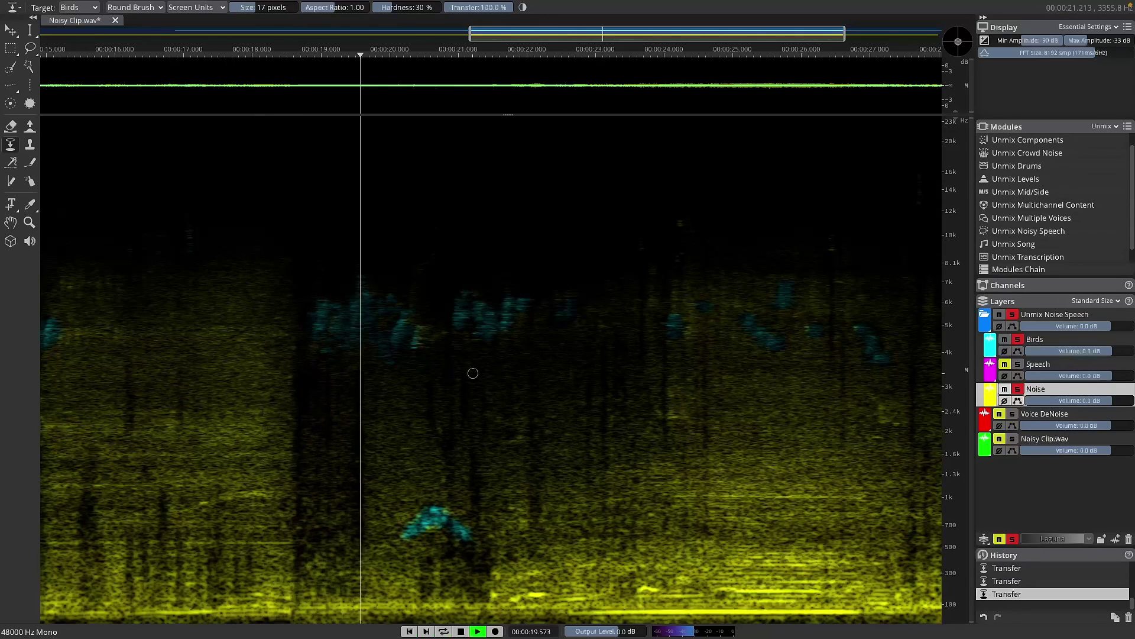
scroll(422, 352, up, 2)
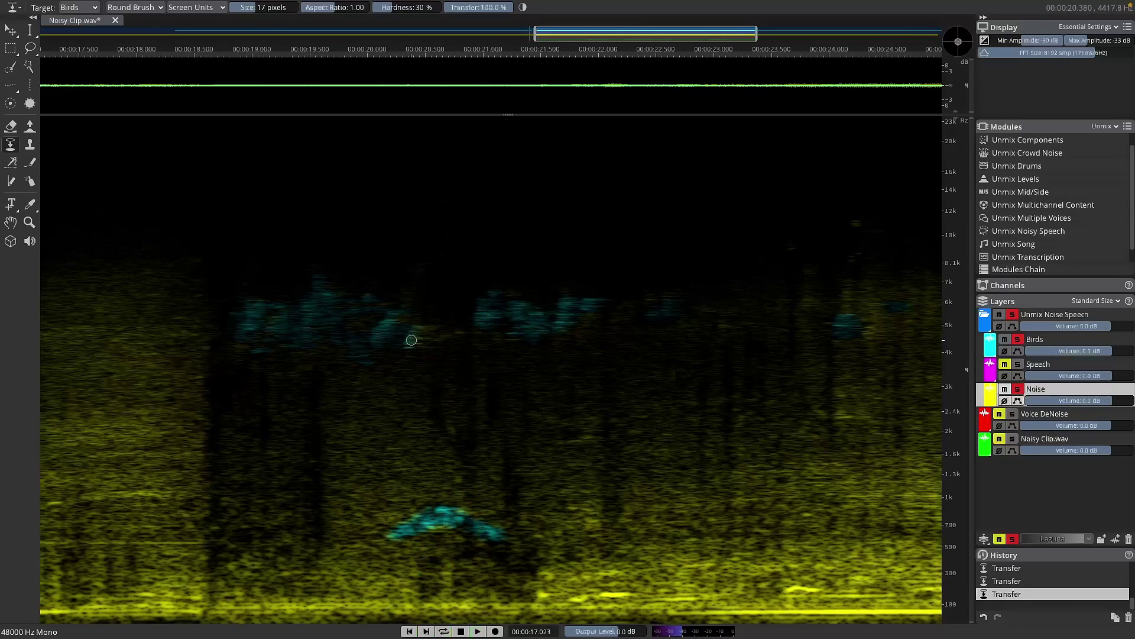
Step: Audition further sections with the Time Range Selection tool, including the passage from about 27.7 s, to find remaining bird sounds
key(t)
scroll(417, 327, down, 3)
key(space)
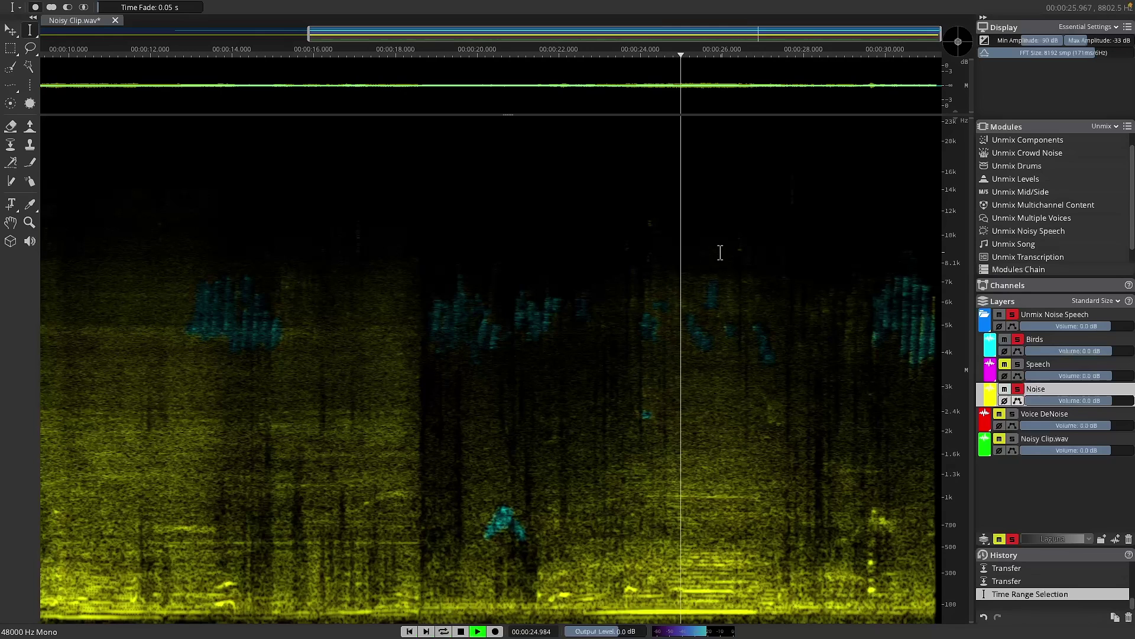
key(space)
click(791, 295)
key(space)
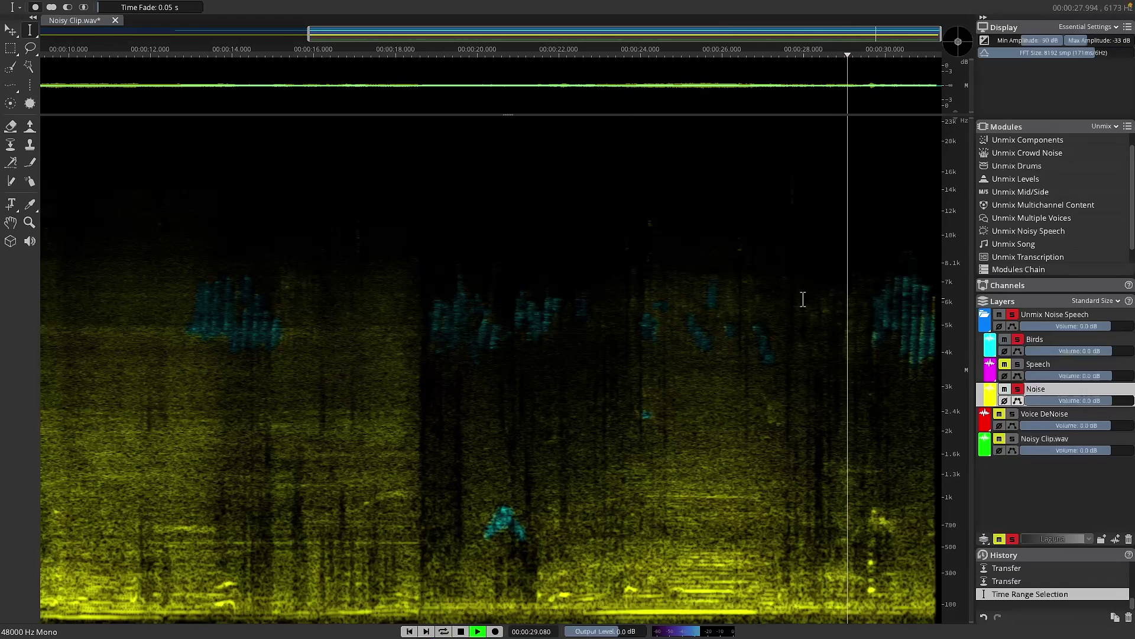
key(space)
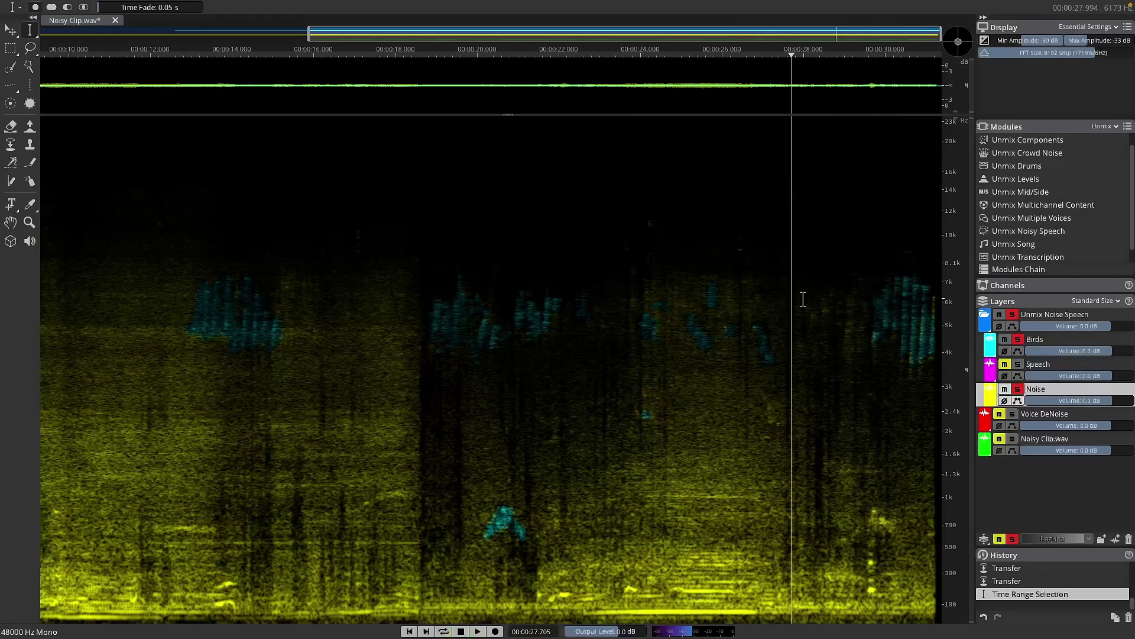
Step: Place the playhead at about 29.4 s and transfer the sound near 29.7 s, below about 800 Hz, from Noise to Birds
click(859, 304)
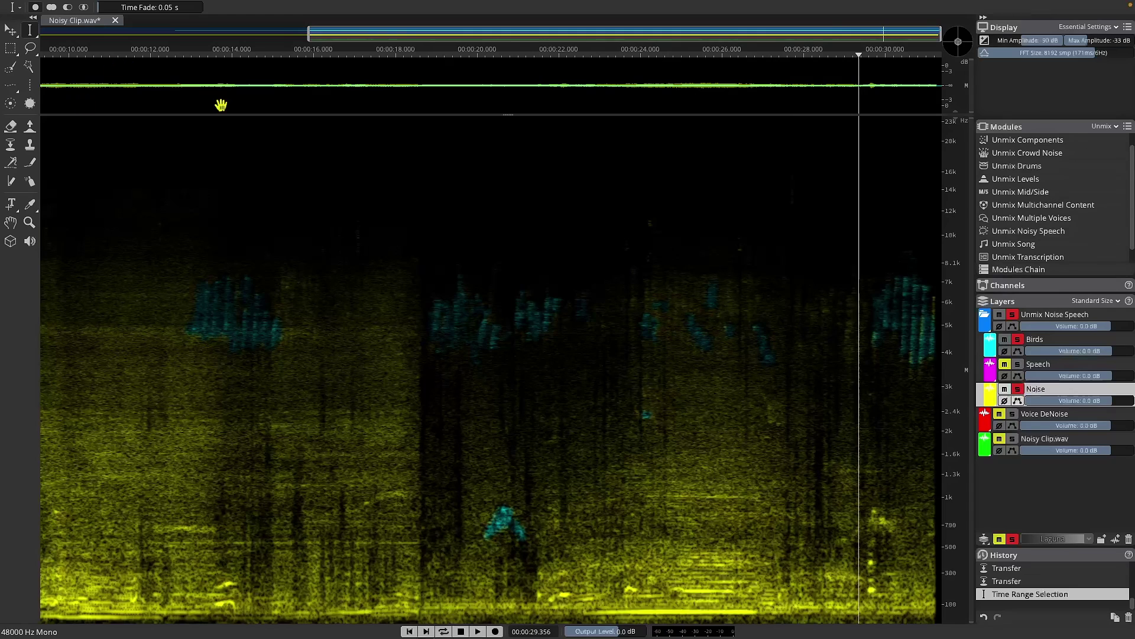
scroll(901, 395, up, 2)
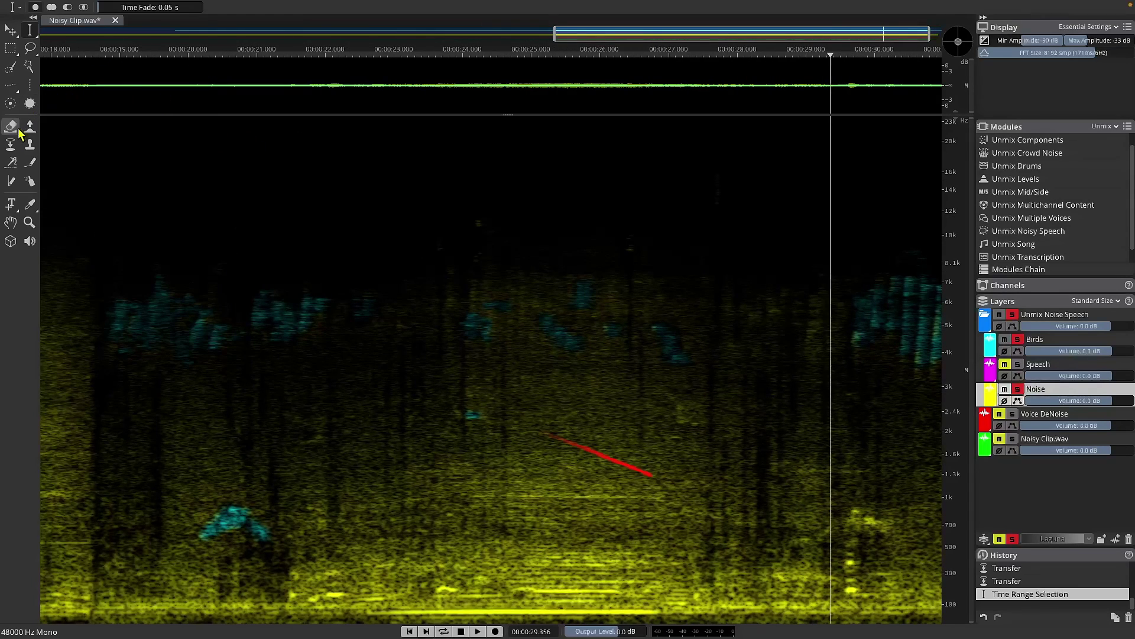
click(10, 144)
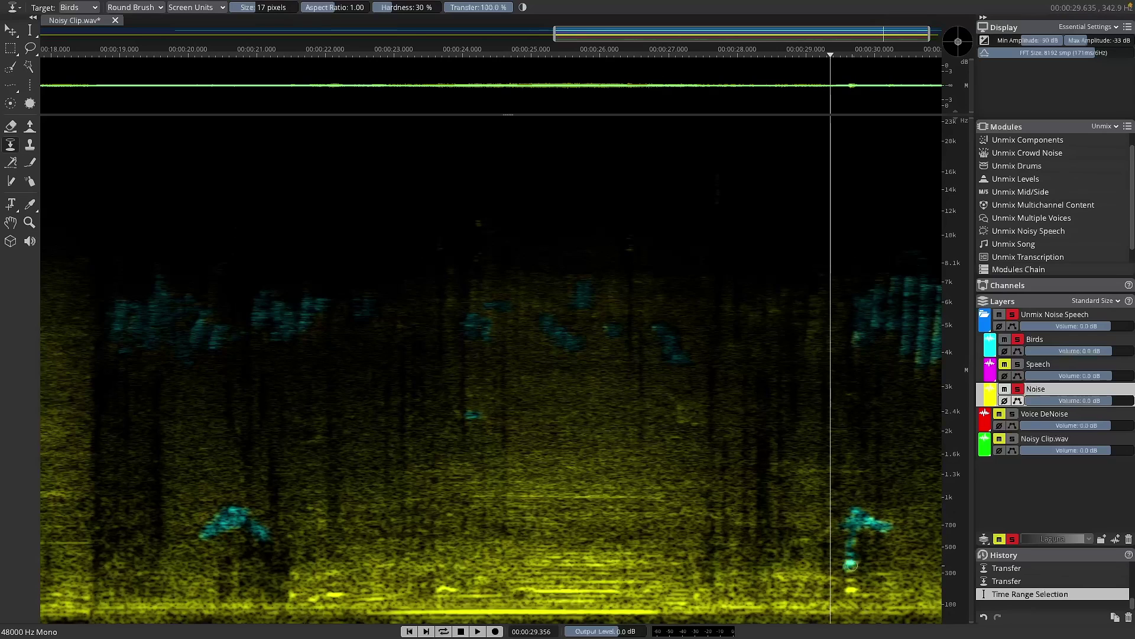
drag(849, 576, 854, 526)
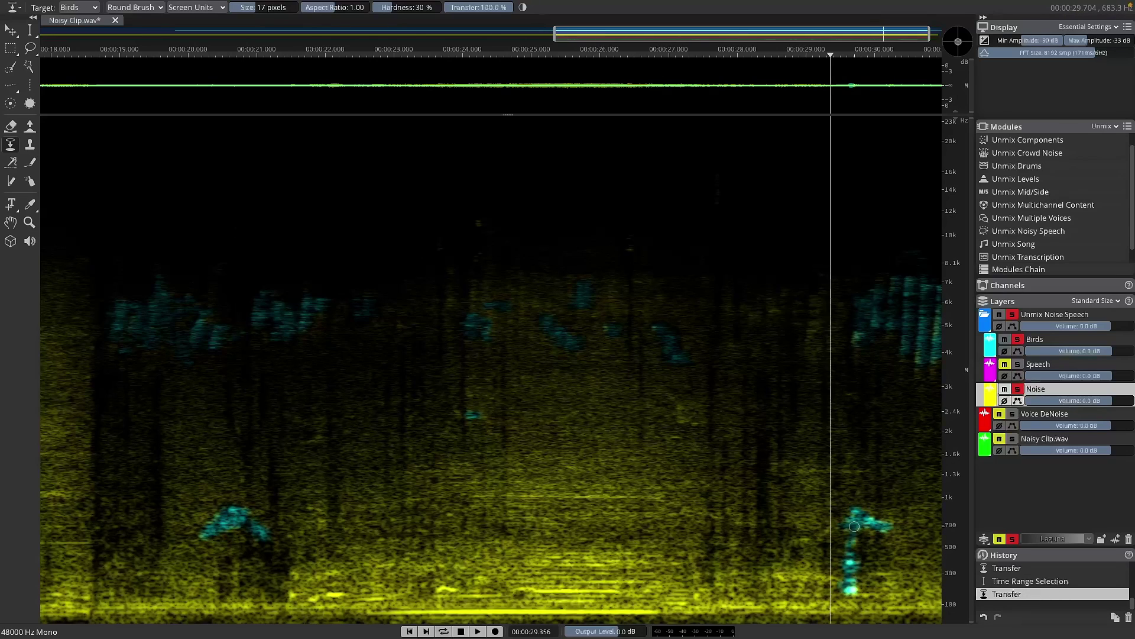
Step: Play the passage from about 29.4 s and touch up the transferred sound around 29.7–30.2 s with extra brush strokes
key(space)
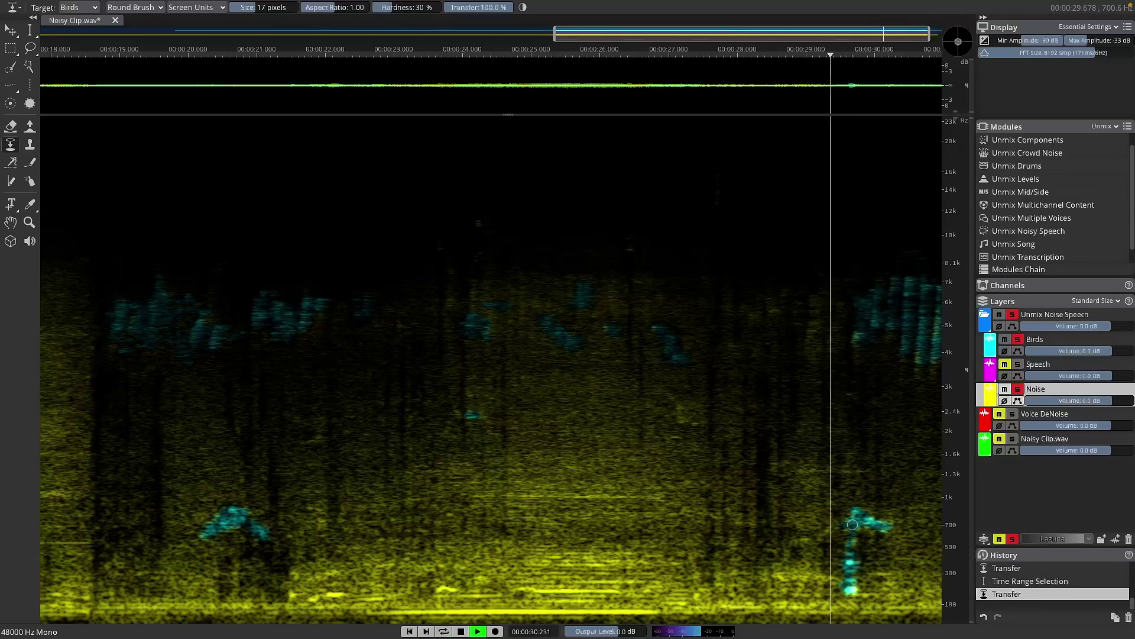
click(859, 594)
key(space)
key(space)
click(887, 529)
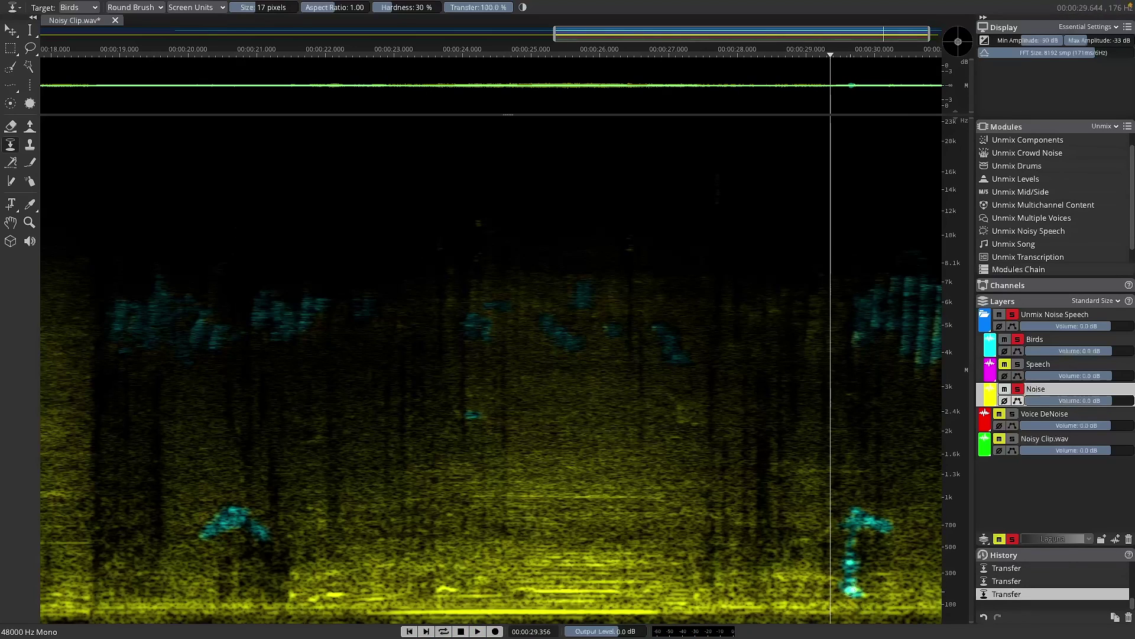
Step: Replay the passage from about 29.4 s several times to check the transferred low-frequency sound
key(space)
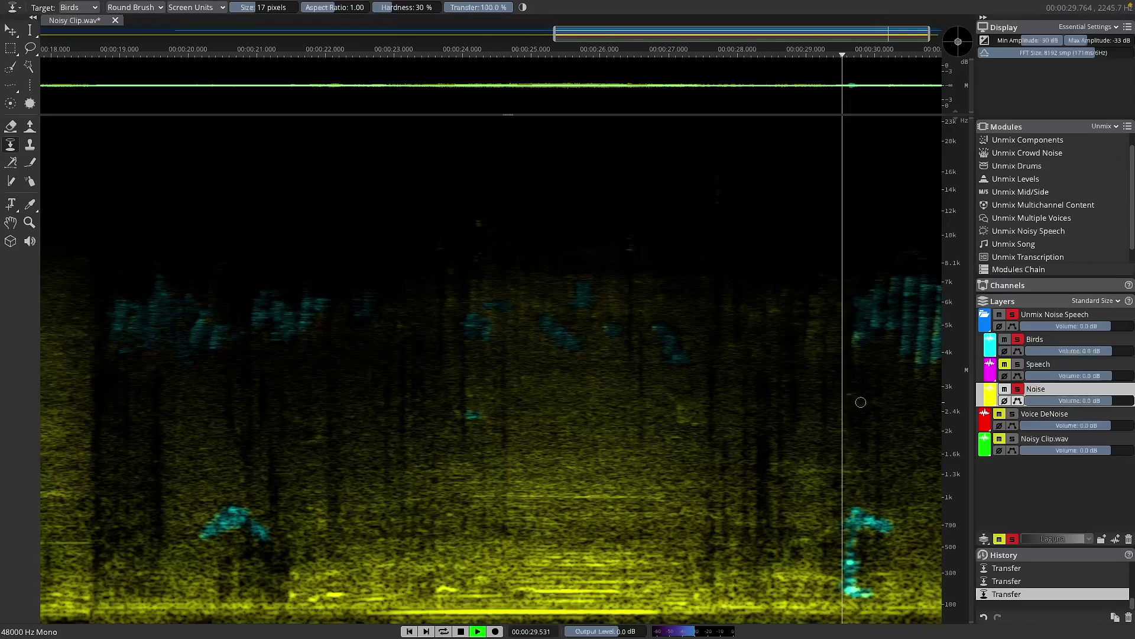
key(space)
key(space)
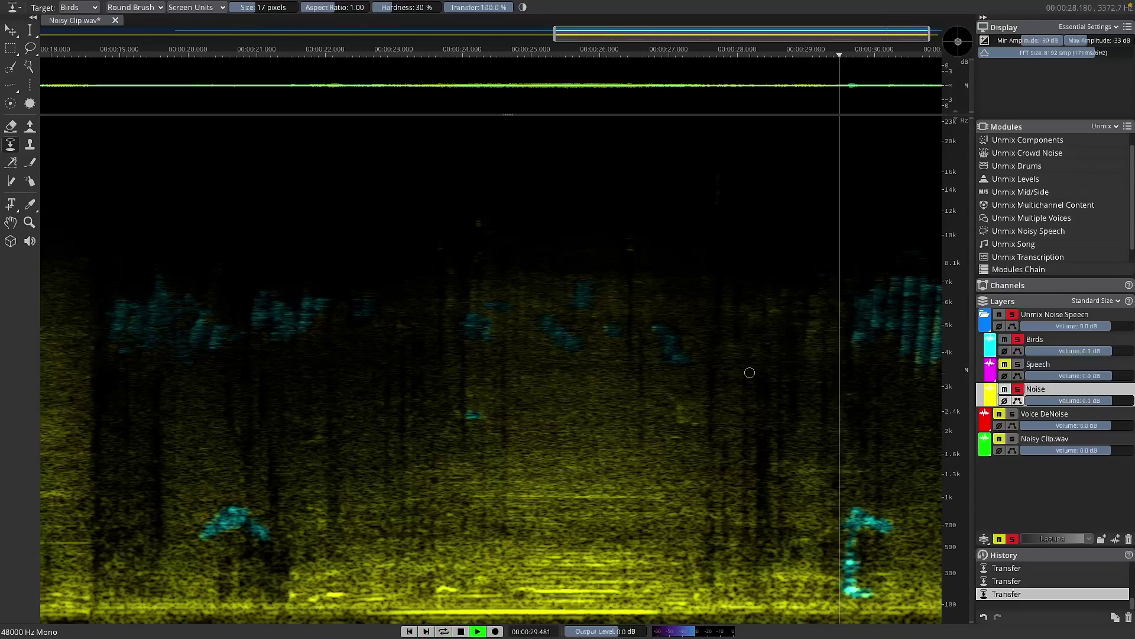
key(space)
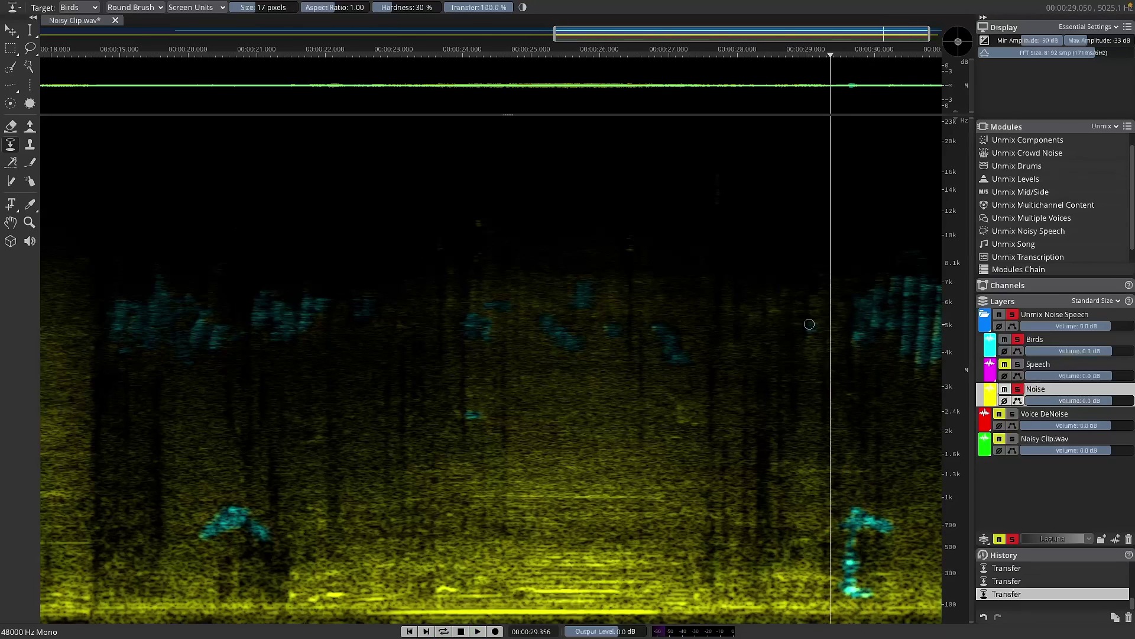
key(space)
key(space)
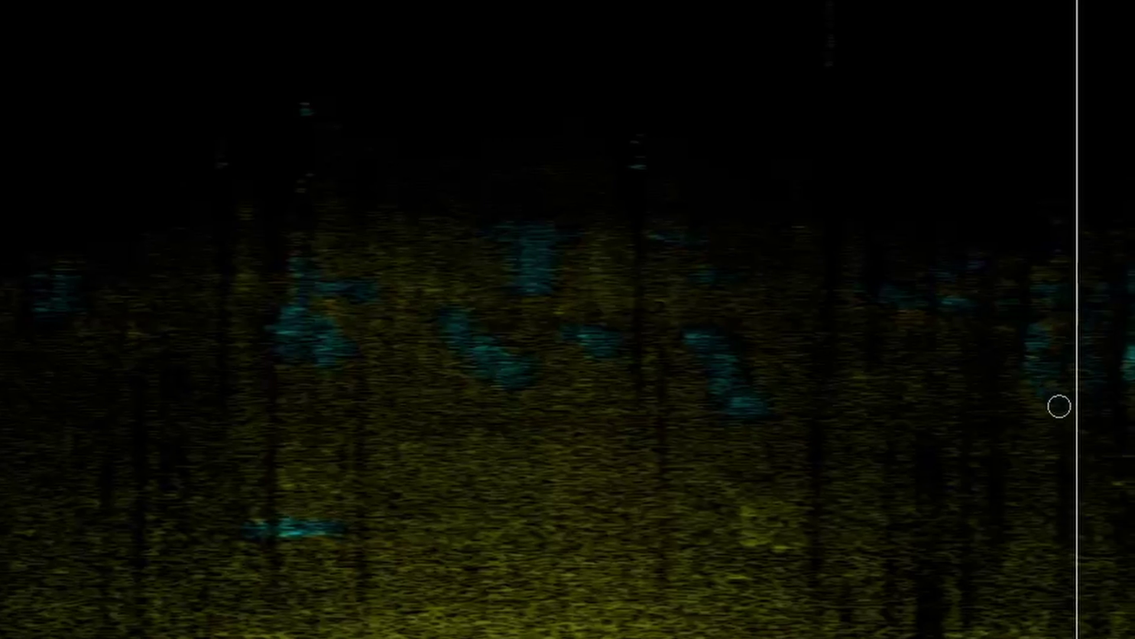
Step: Go back to the earlier chirps and listen to Noise and Birds together from about 20.5 s towards the clip's end
scroll(509, 486, left, 5)
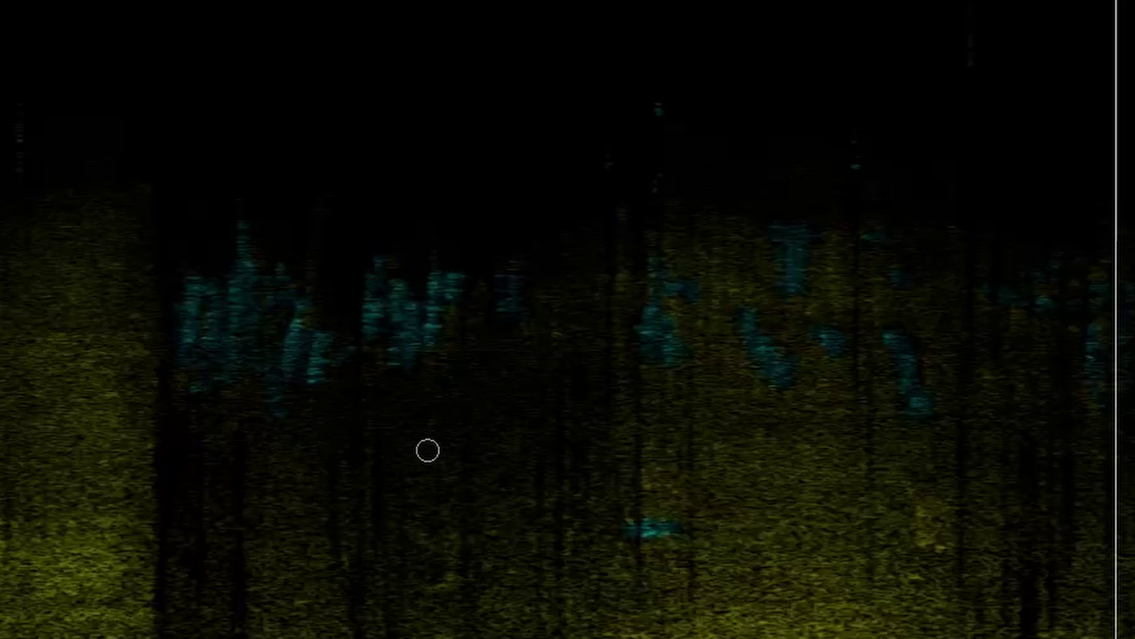
scroll(449, 379, left, 2)
click(242, 170)
click(253, 297)
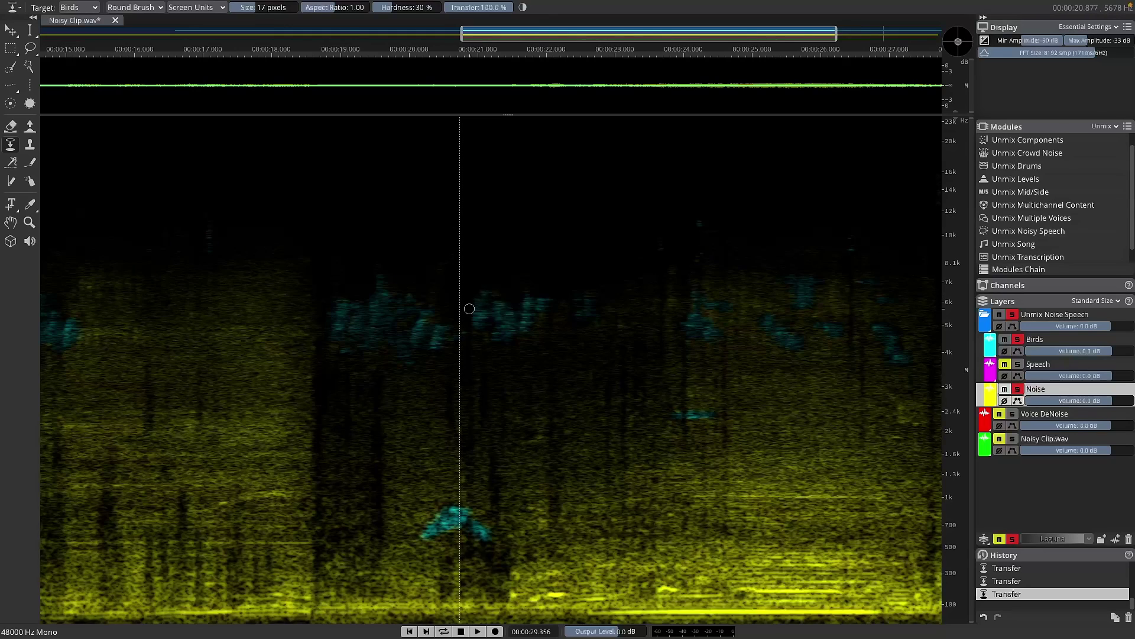
key(space)
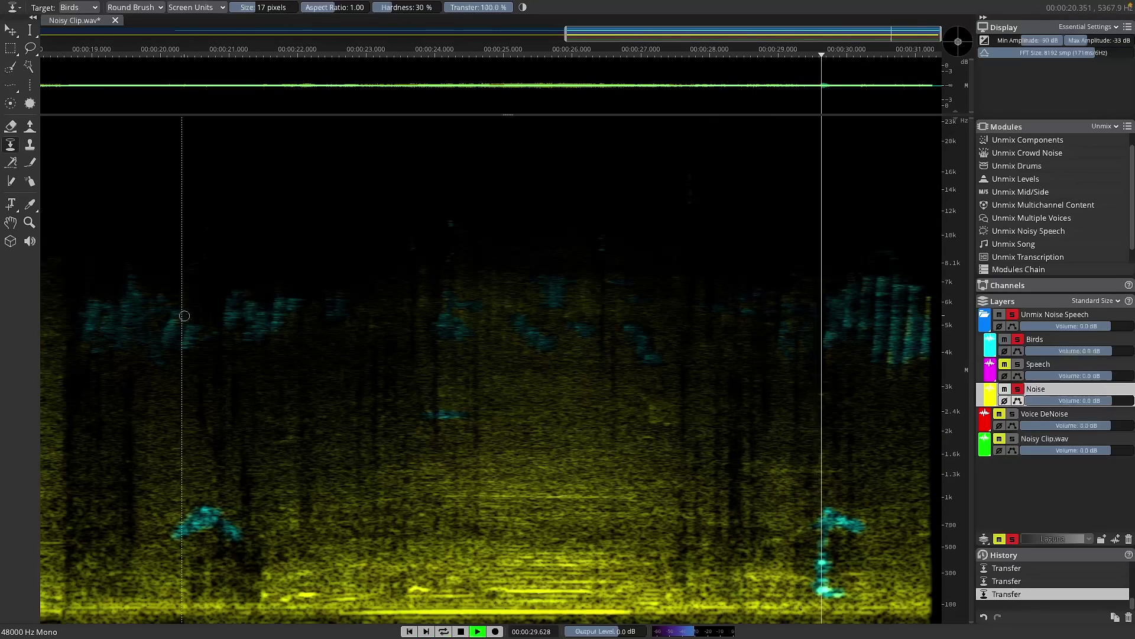
click(193, 316)
key(space)
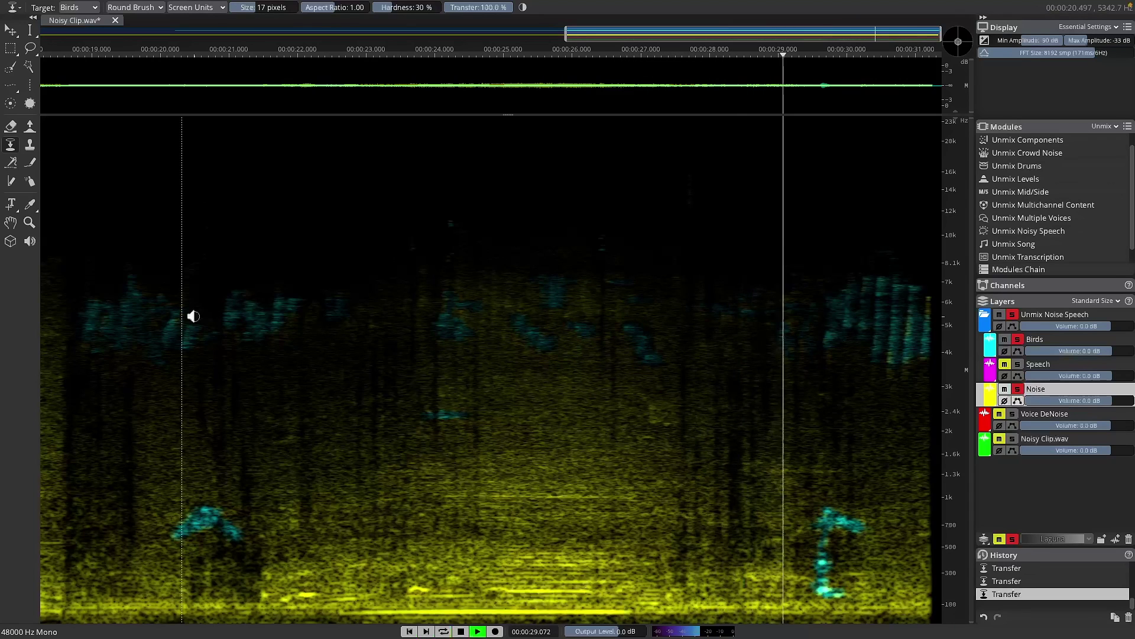
key(space)
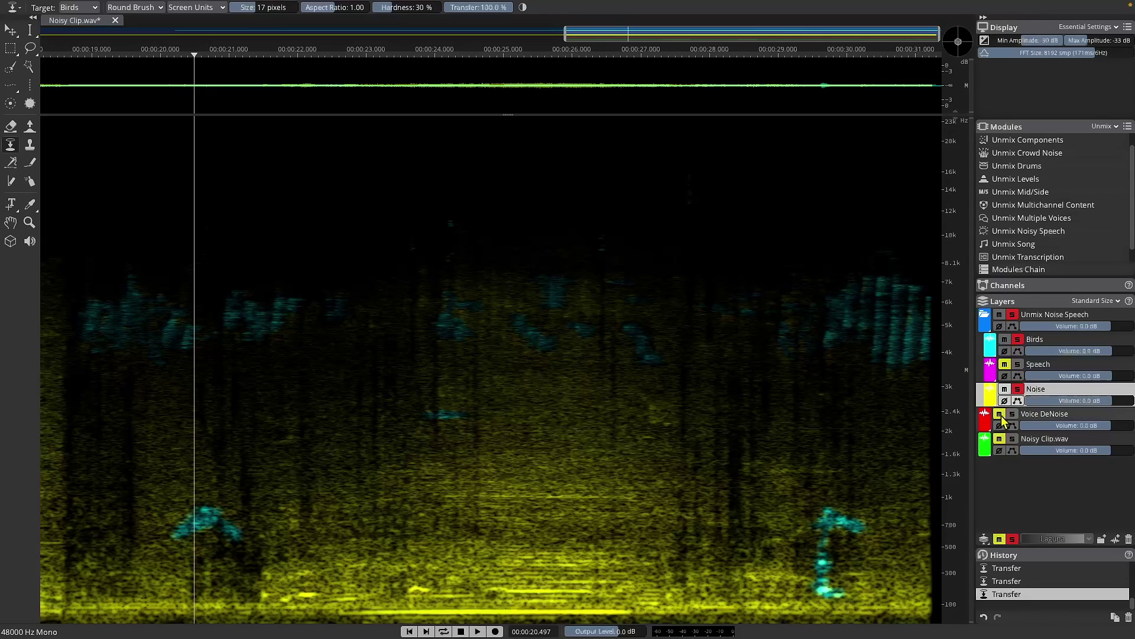
Step: Mute the Noise layer to audition Birds alone from about 19 s, and solo Voice DeNoise to hear both together
click(1005, 389)
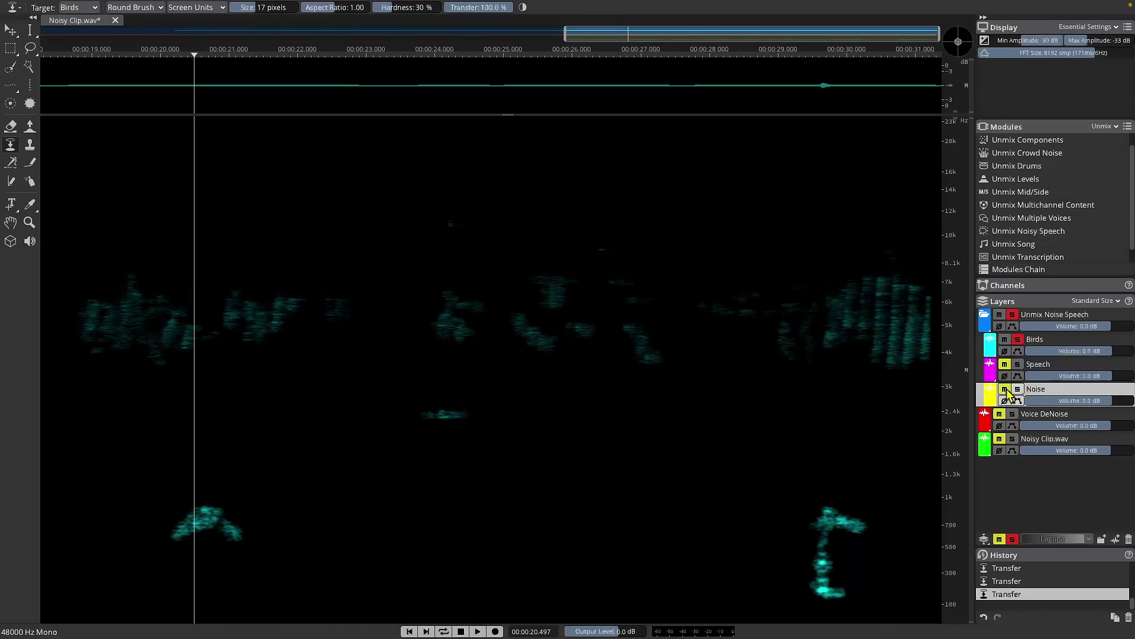
click(83, 292)
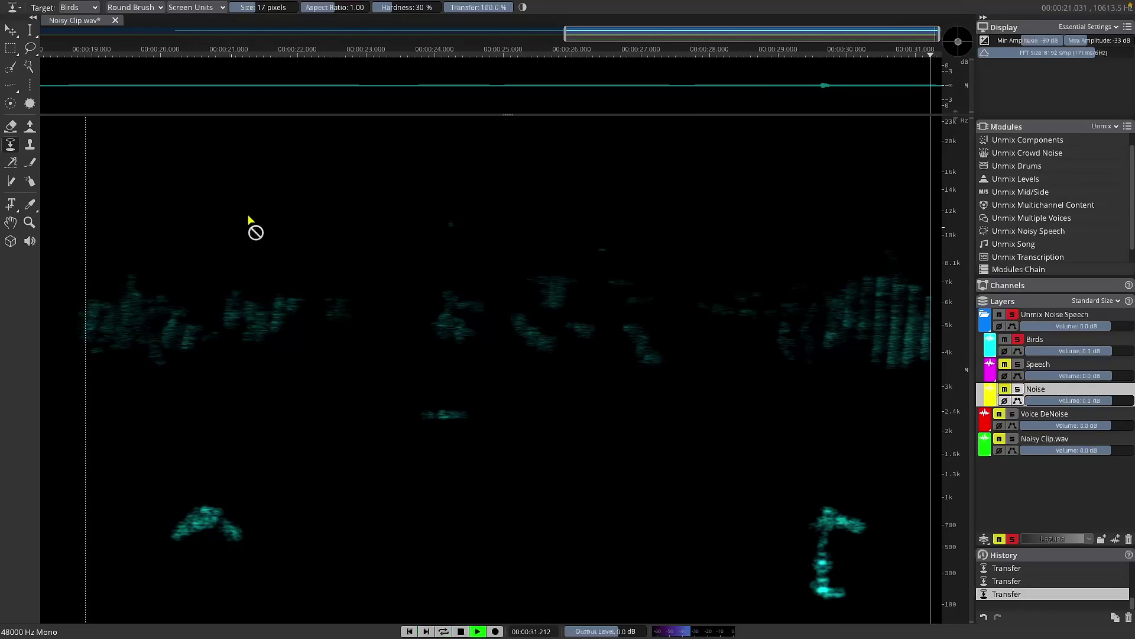
click(1012, 414)
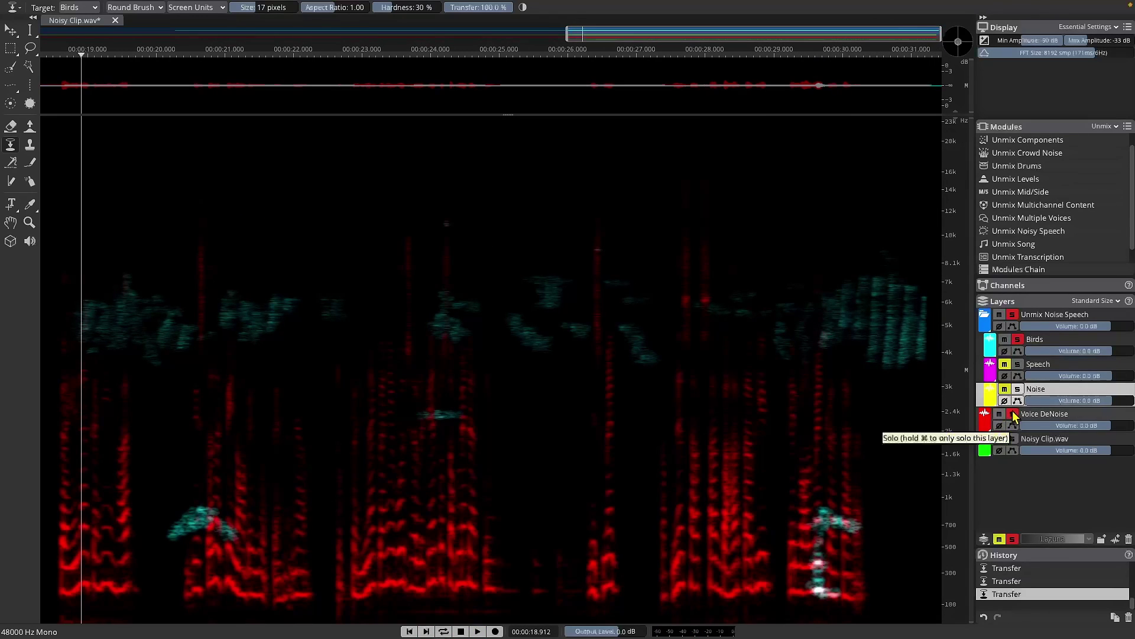
key(space)
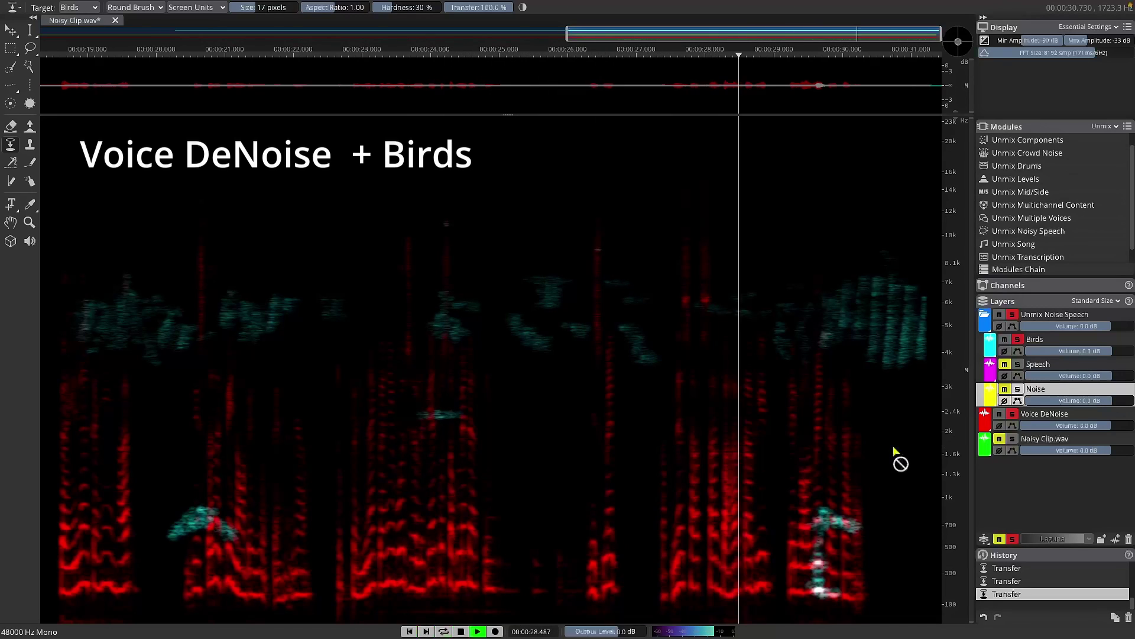
key(space)
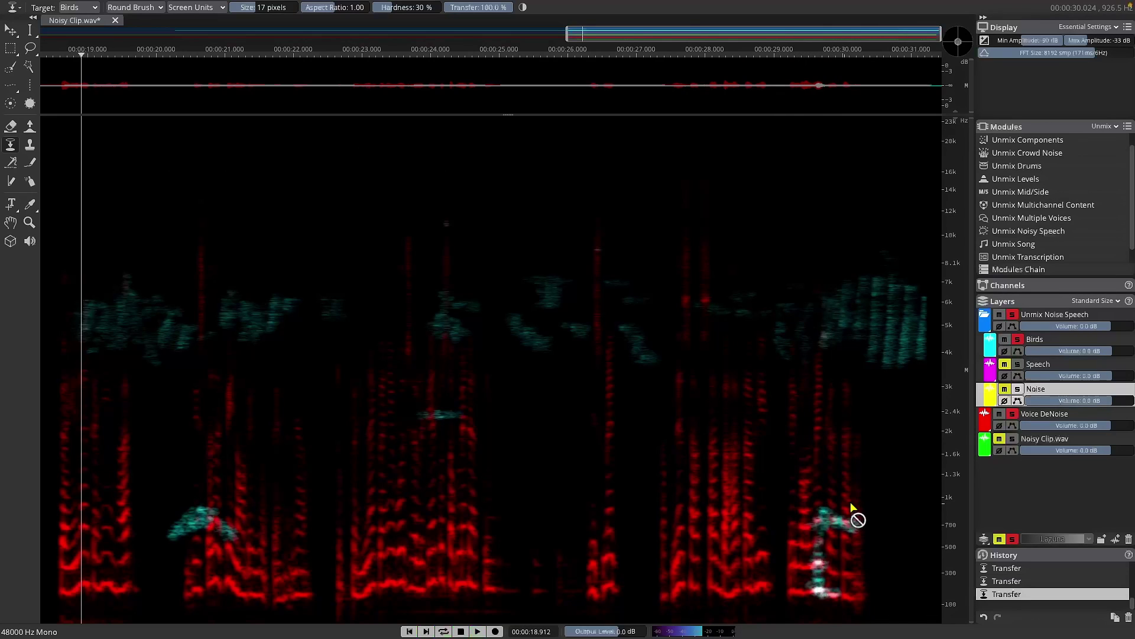
Step: Set the spectrogram's FFT size to 4096 samples, and select the Birds layer with Speech as the Transfer target
scroll(850, 491, up, 5)
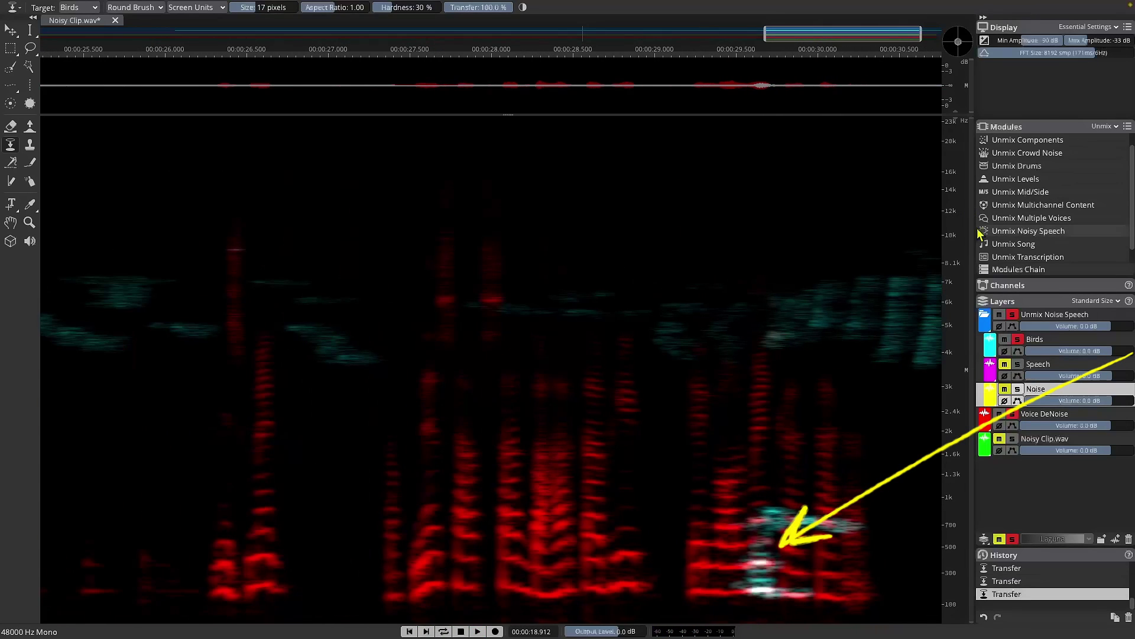
drag(1089, 53, 1062, 54)
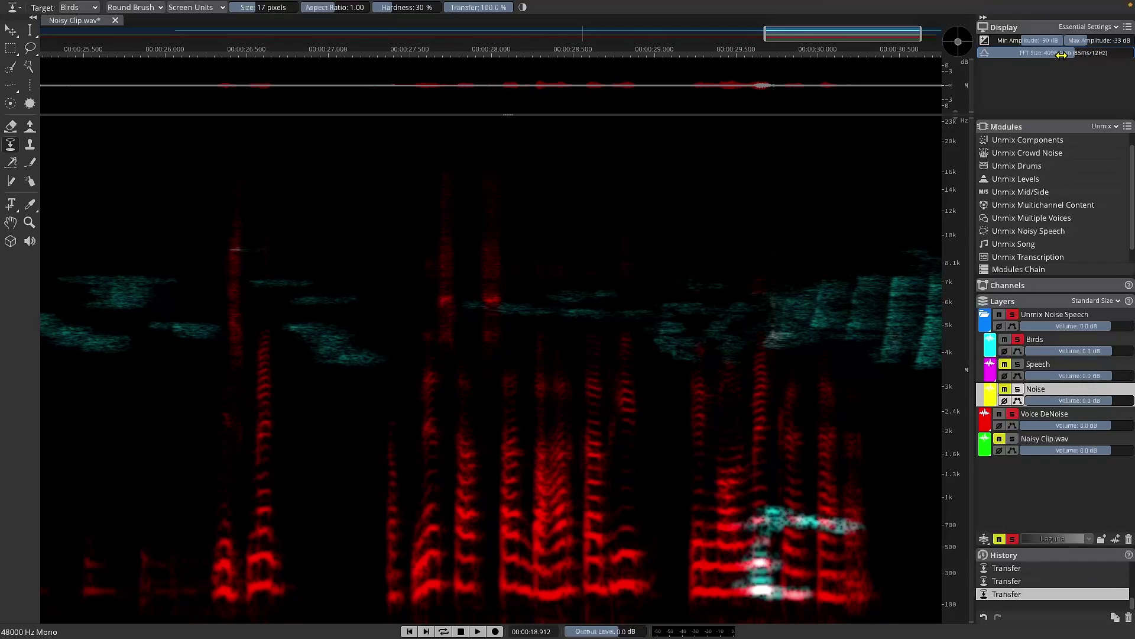
click(1040, 346)
scroll(73, 11, down, 1)
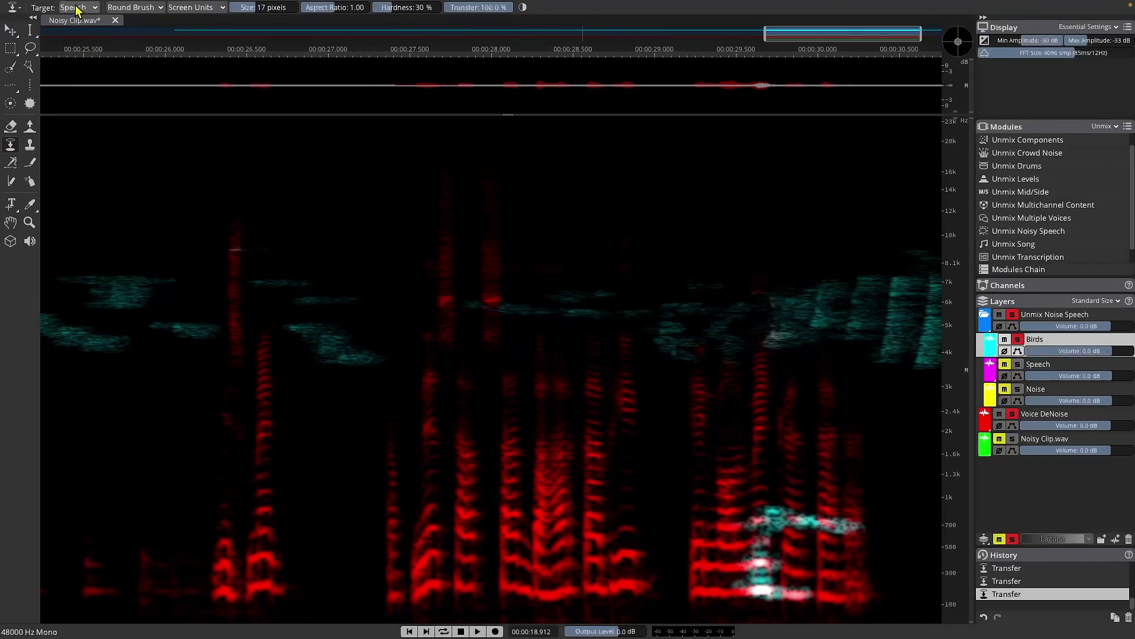
click(75, 8)
click(84, 50)
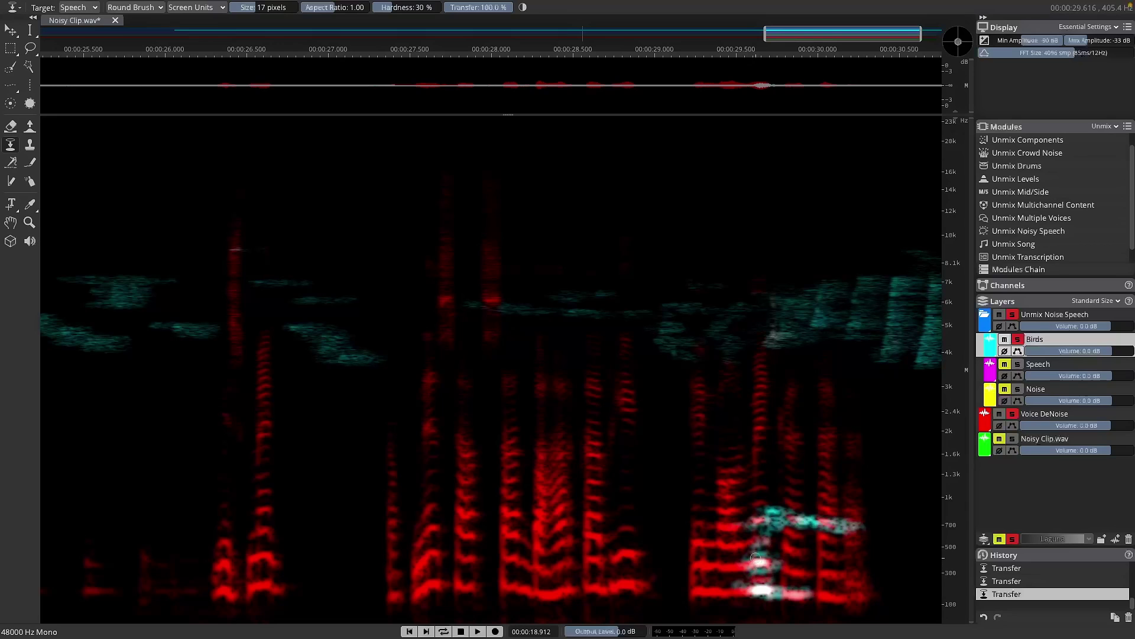
Step: Mute Voice DeNoise and audition Birds alone around the low-frequency patch, starting from about 29.2, 29.4 and 29.6 s
click(999, 420)
key(r)
click(684, 514)
key(space)
key(space)
click(719, 530)
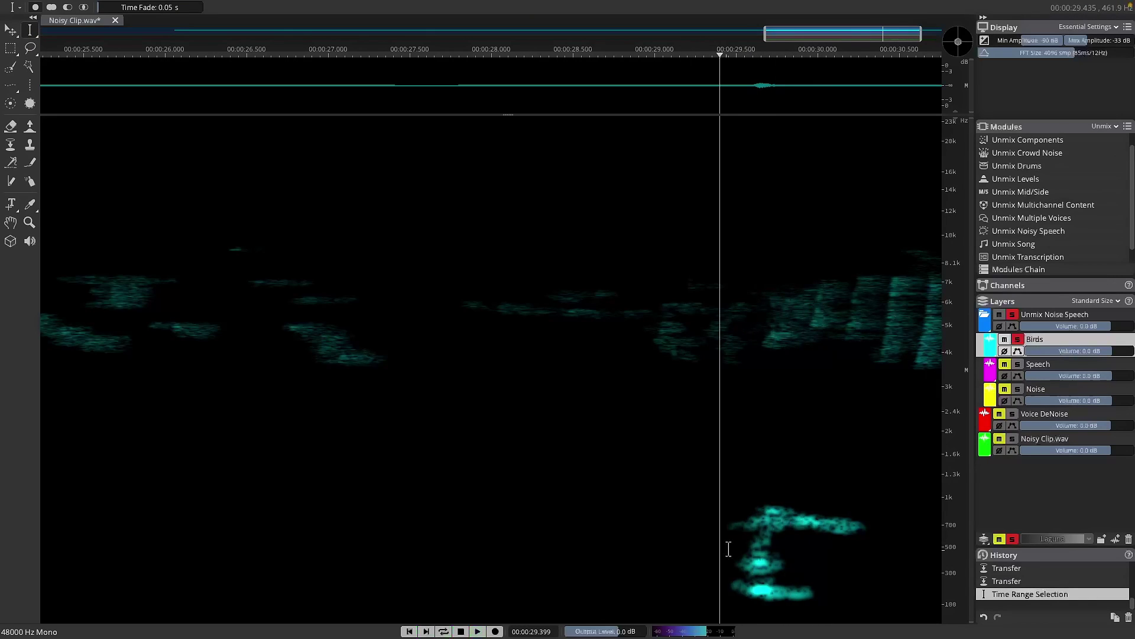
click(749, 565)
key(space)
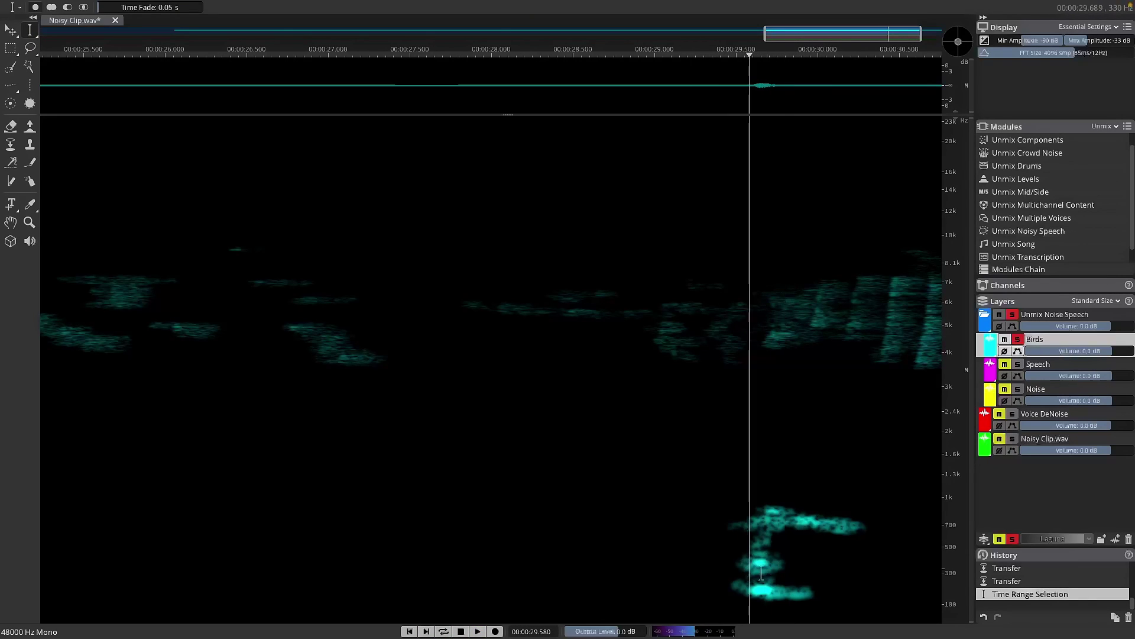
key(space)
Step: Transfer the brightest low-frequency spots near 29.7 s, at roughly 200 to 330 Hz, from Birds to Voice DeNoise
click(10, 145)
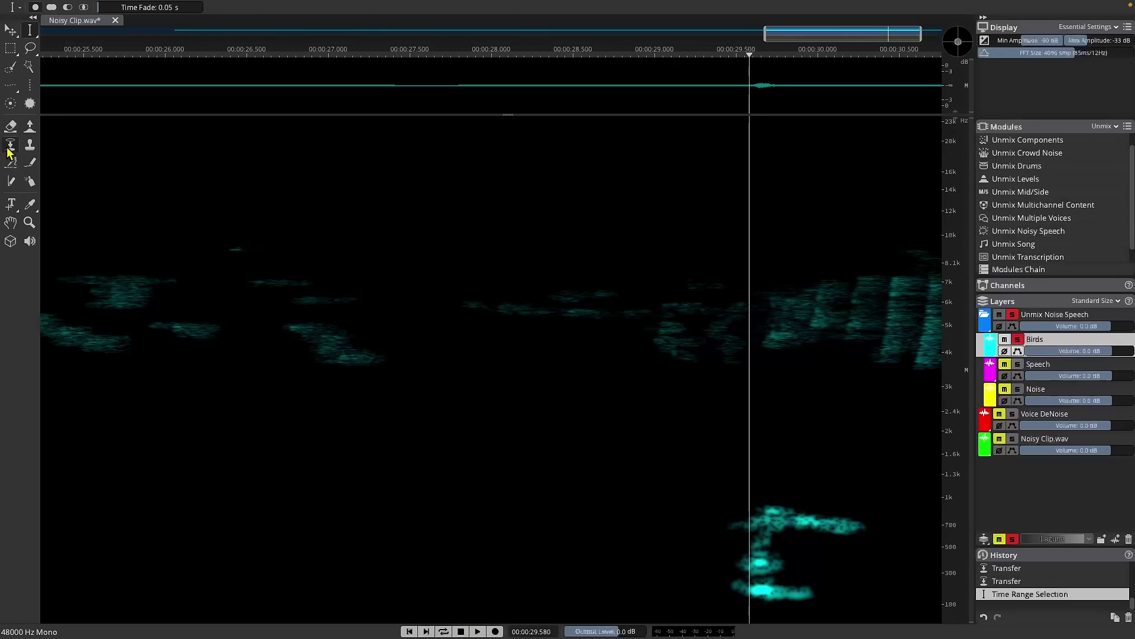
click(94, 7)
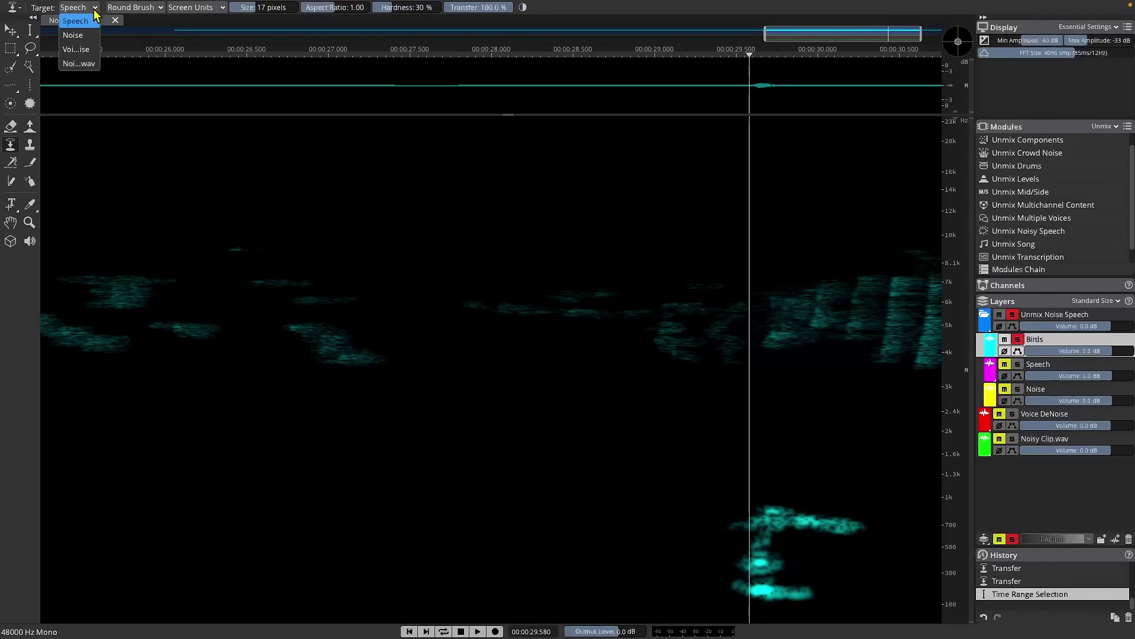
click(86, 50)
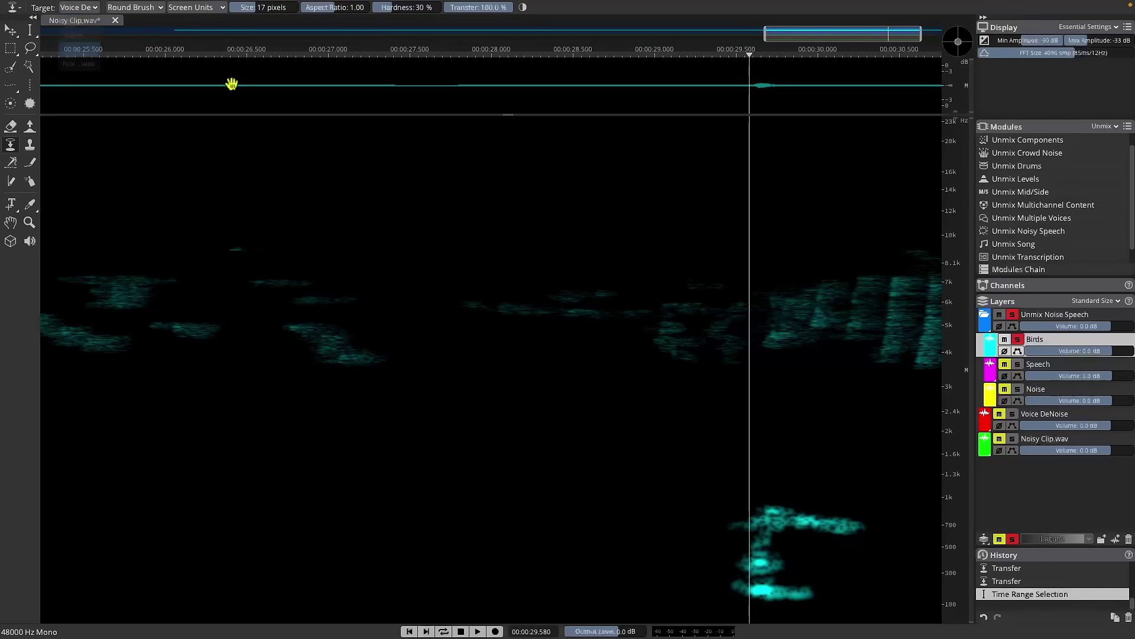
click(761, 562)
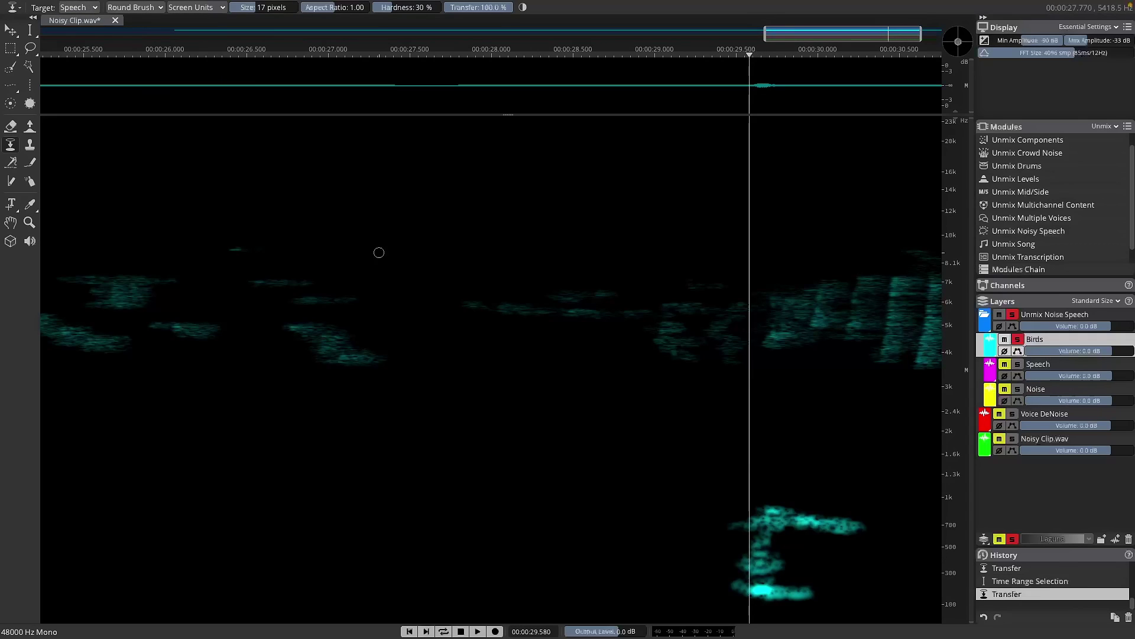
click(86, 7)
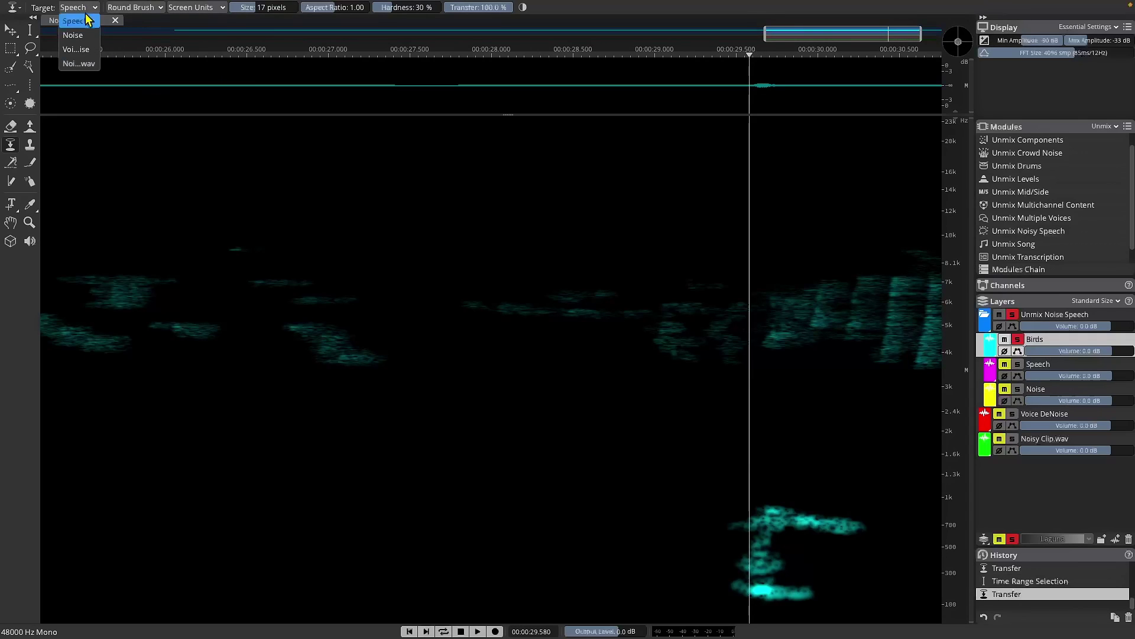
click(86, 50)
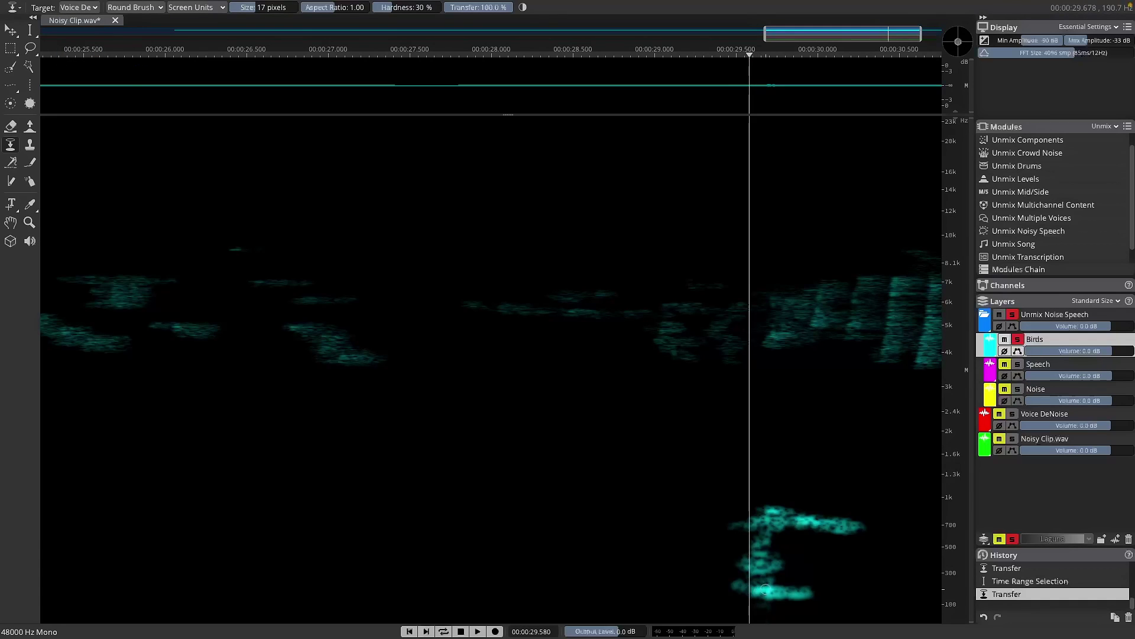
Step: Replay Birds alone from about 29.4, 29.0 and 28.5 s to check the reduced low-frequency patch
key(t)
click(717, 540)
key(space)
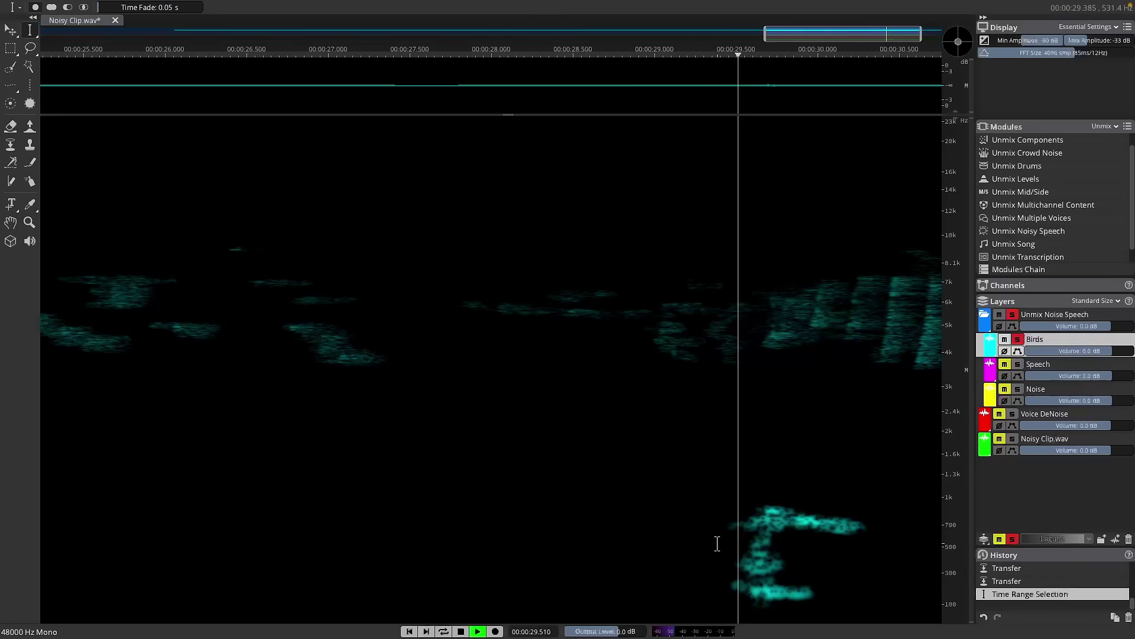
key(space)
click(659, 542)
key(space)
key(space)
click(569, 534)
key(space)
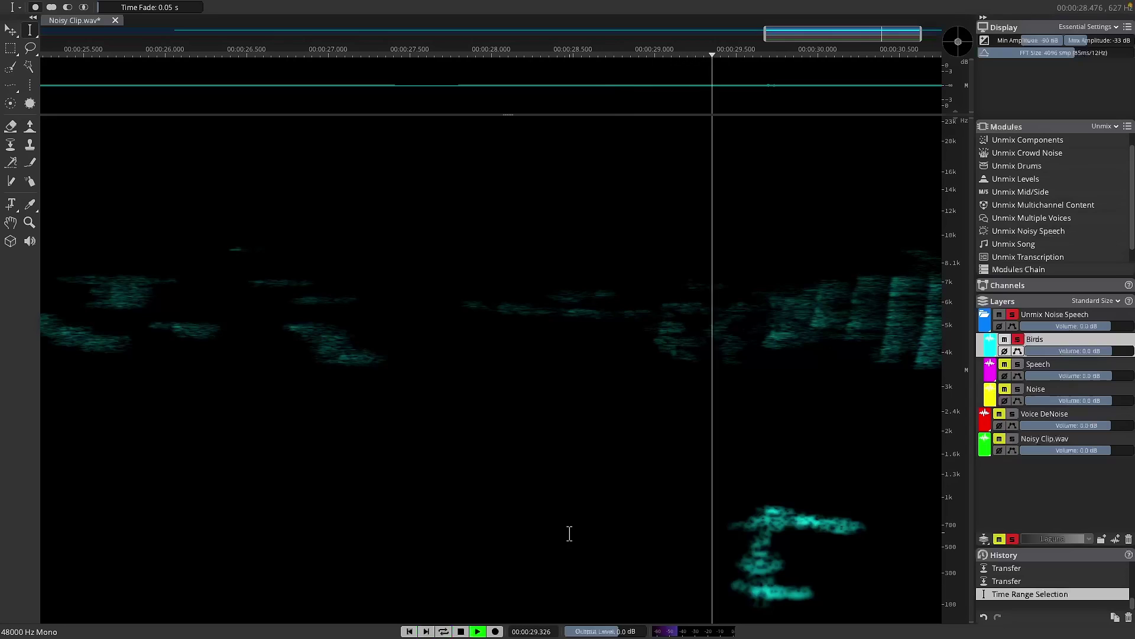
key(space)
Step: Solo Noise together with Birds and listen to both twice from about 28.4 s
click(1018, 388)
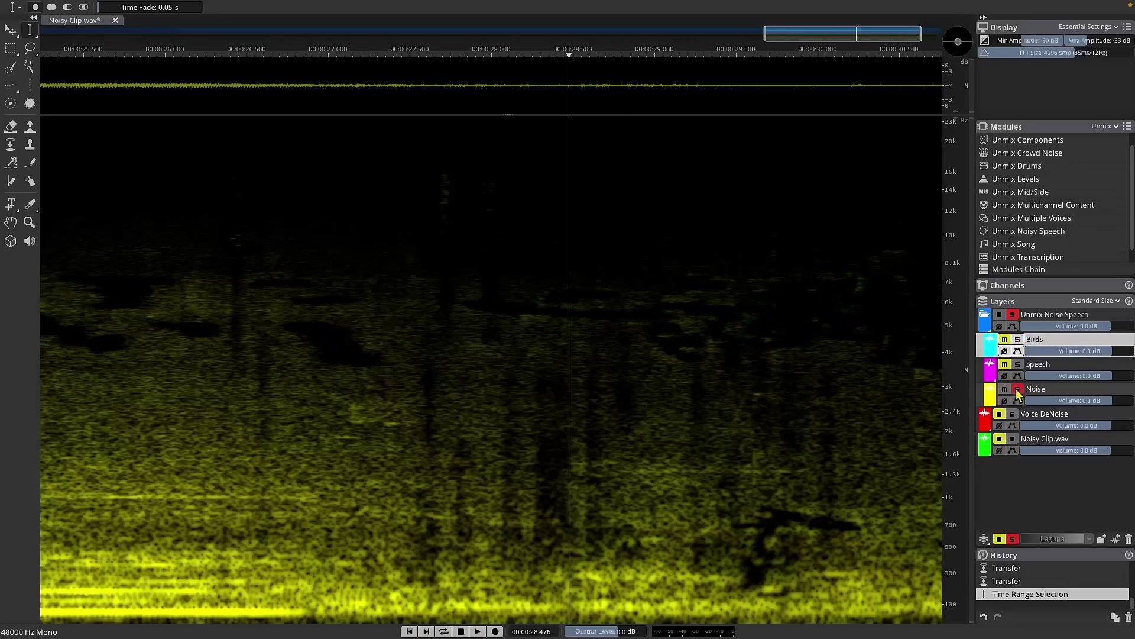
key(space)
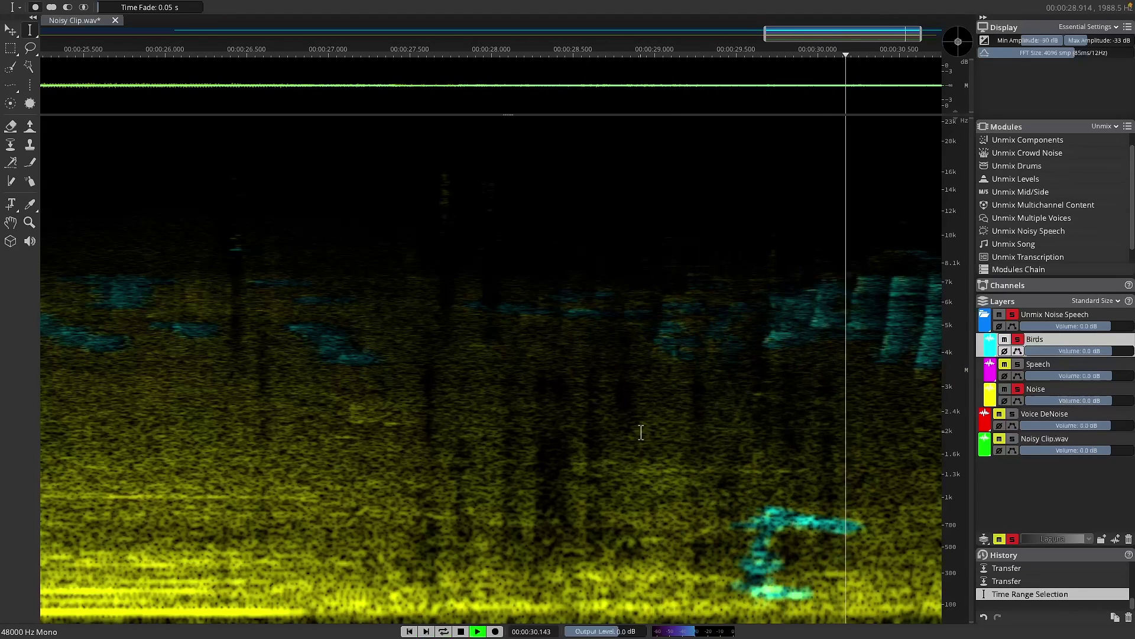
key(space)
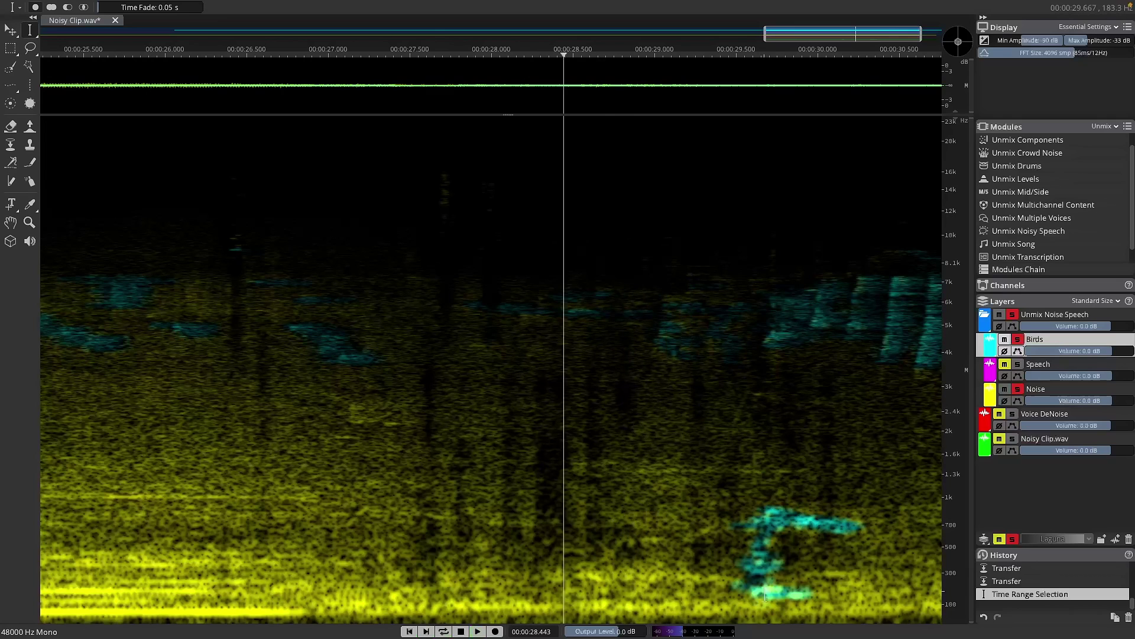
key(space)
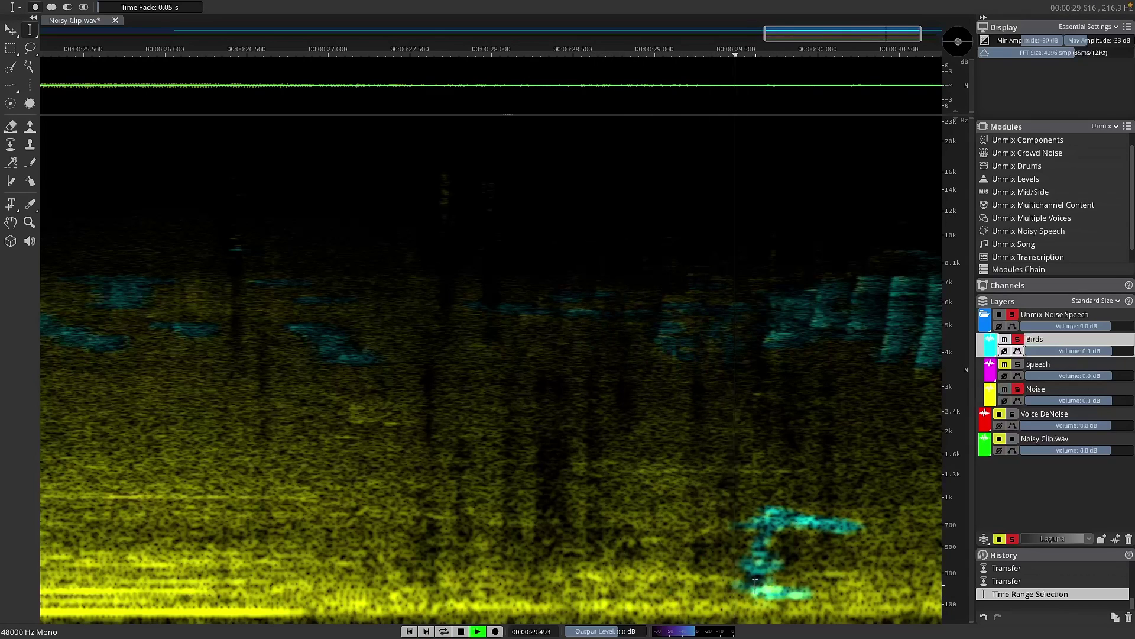
key(space)
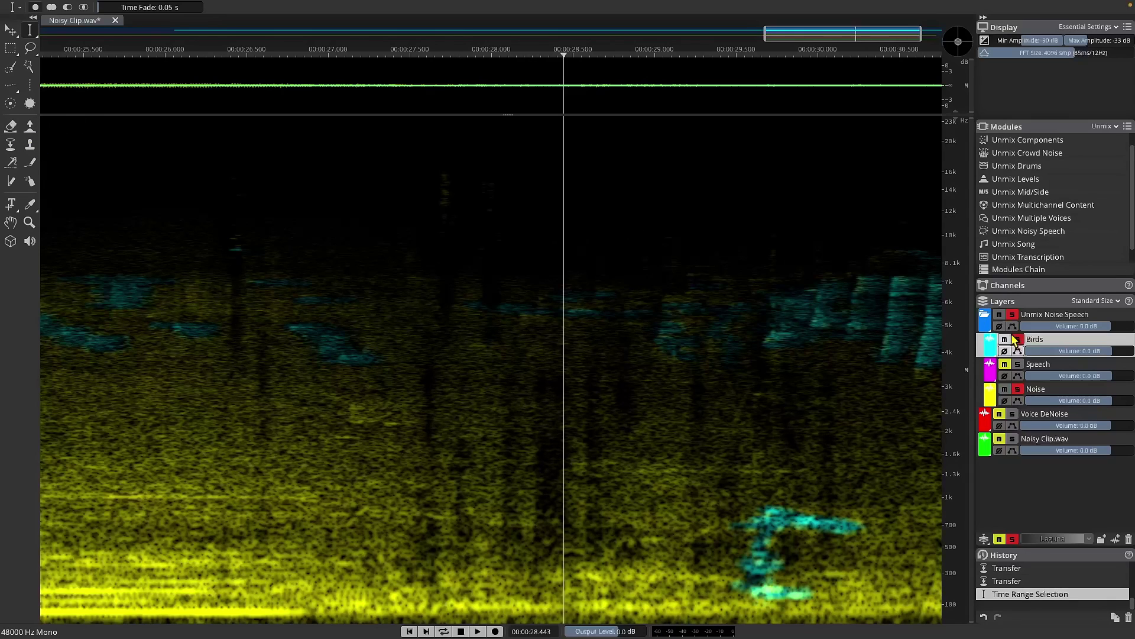
Step: Transfer the low-frequency remnant at about 29.8 s from Noise to Voice DeNoise, and replay from about 28.4 s
click(1045, 393)
click(10, 144)
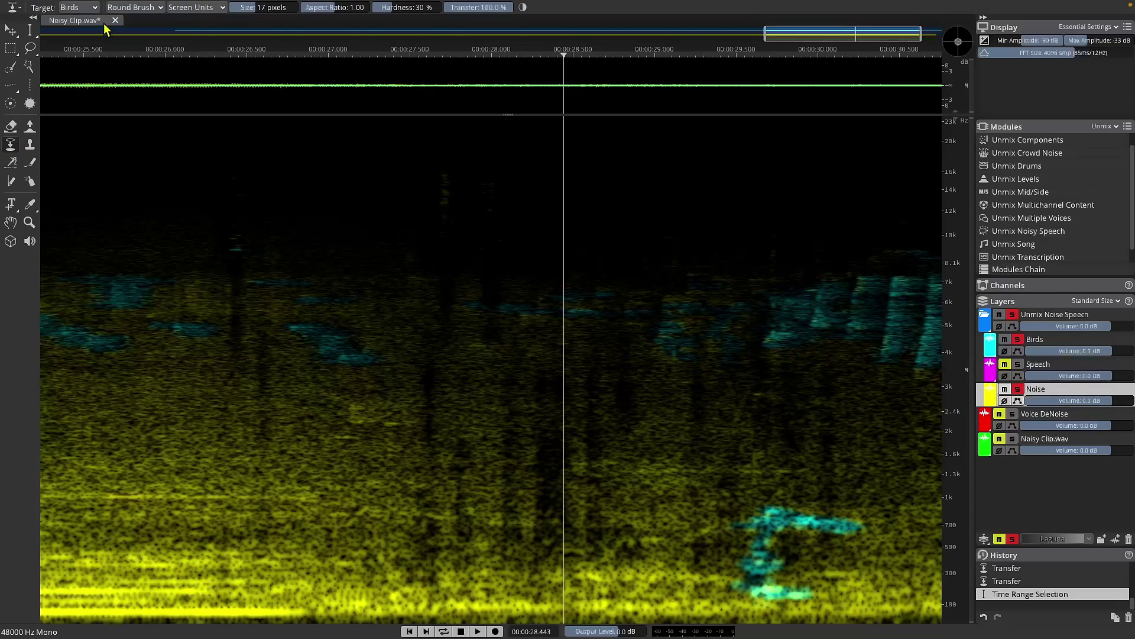
click(78, 7)
click(77, 56)
click(781, 591)
key(space)
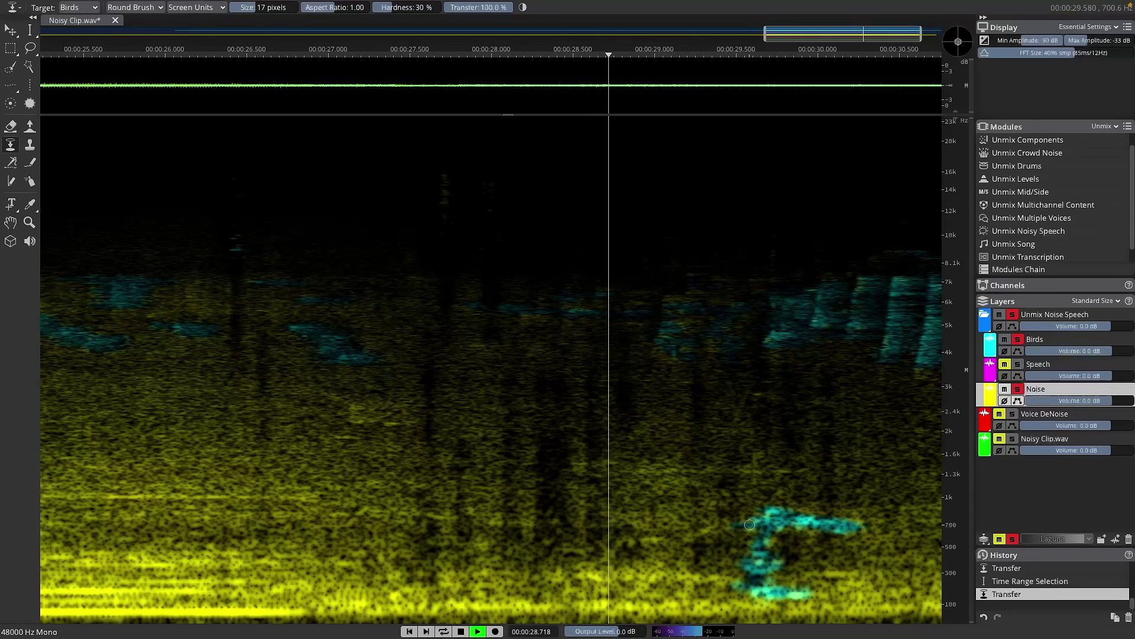
key(space)
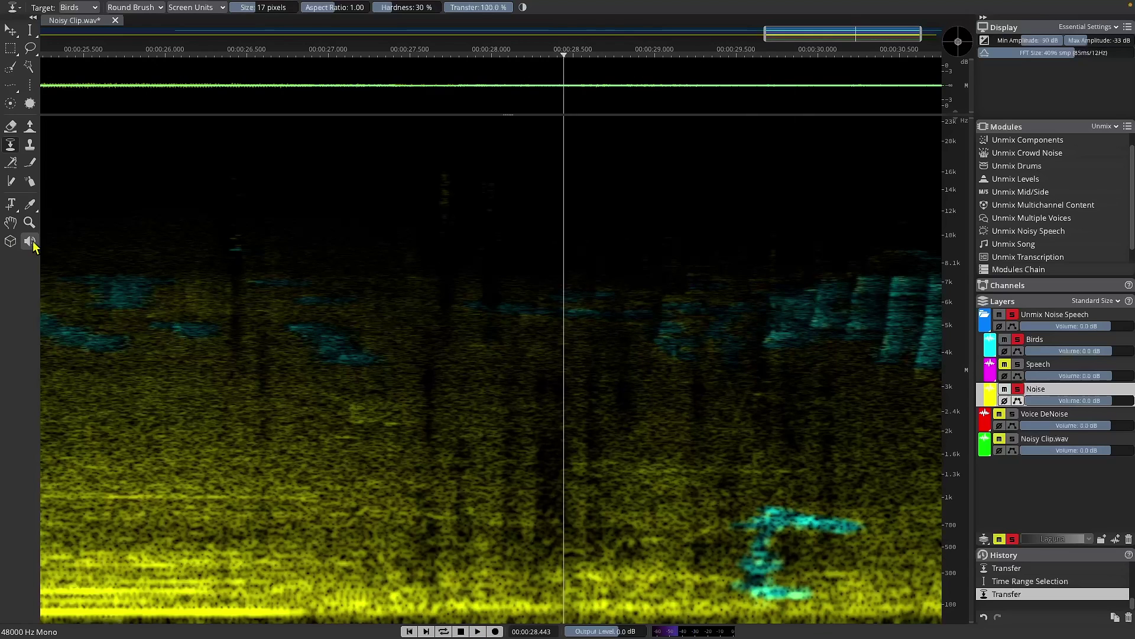
Step: Transfer another low-frequency spot just after 29.8 s from Noise to Voice DeNoise, and play the passage again twice
click(82, 7)
click(76, 50)
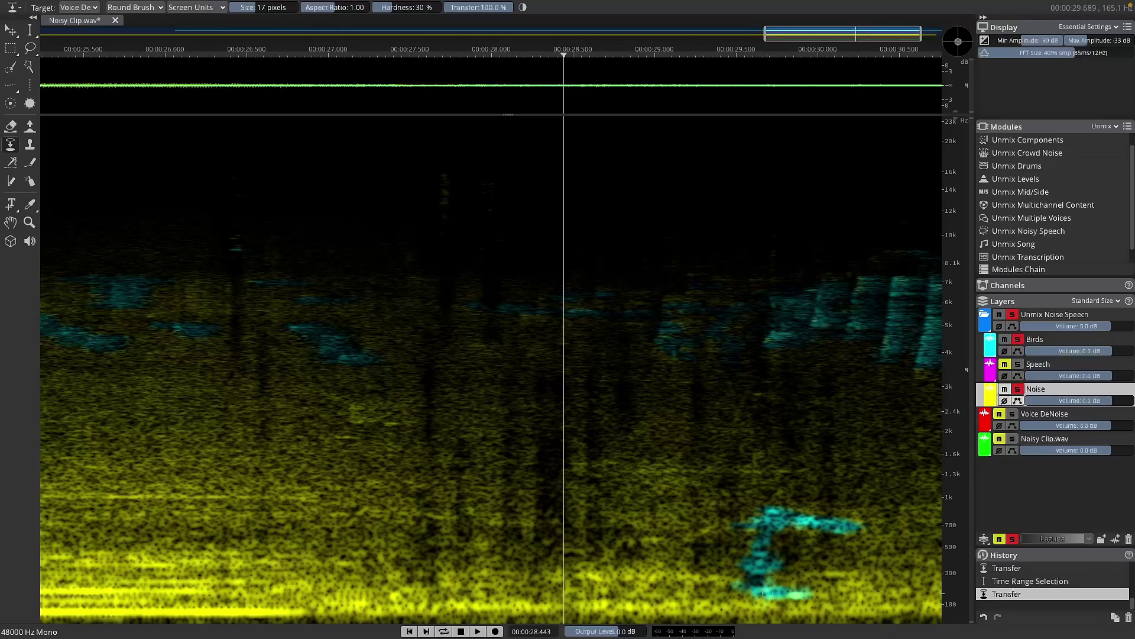
click(802, 597)
key(space)
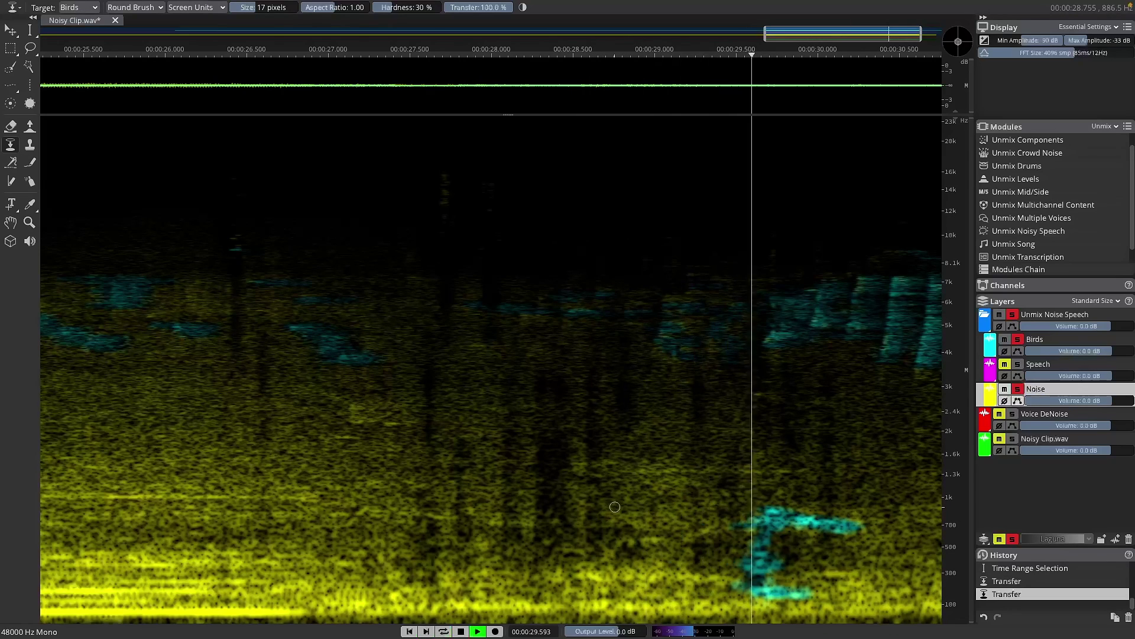
key(space)
key(space)
key(space)
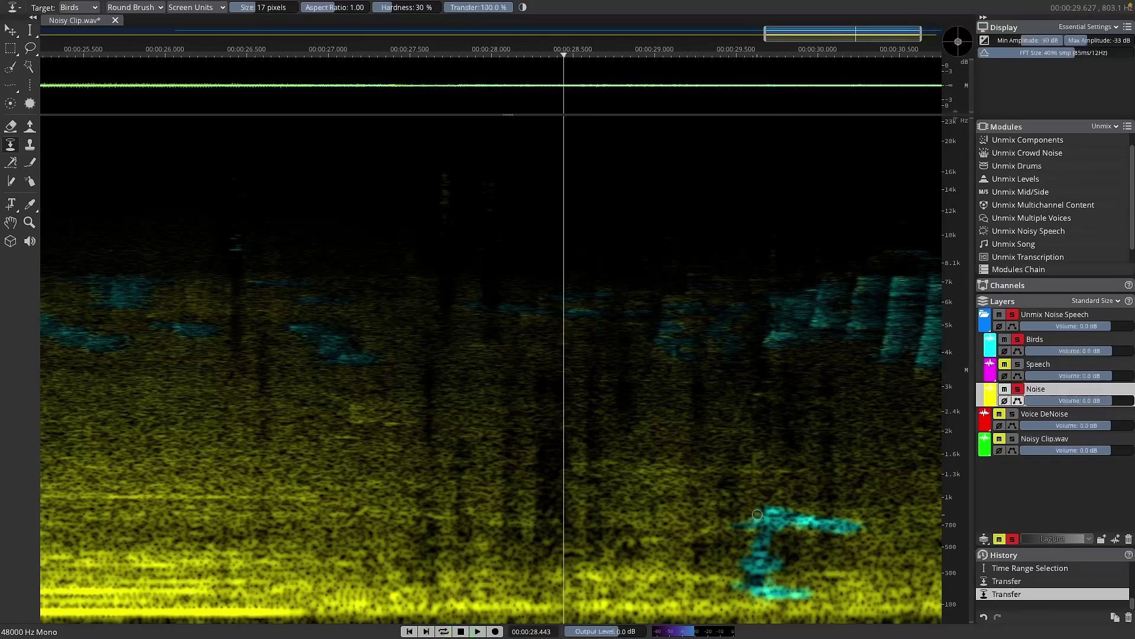
Step: Transfer leftover bird traces between about 24 and 28 s from Noise to Birds
scroll(467, 384, up, 3)
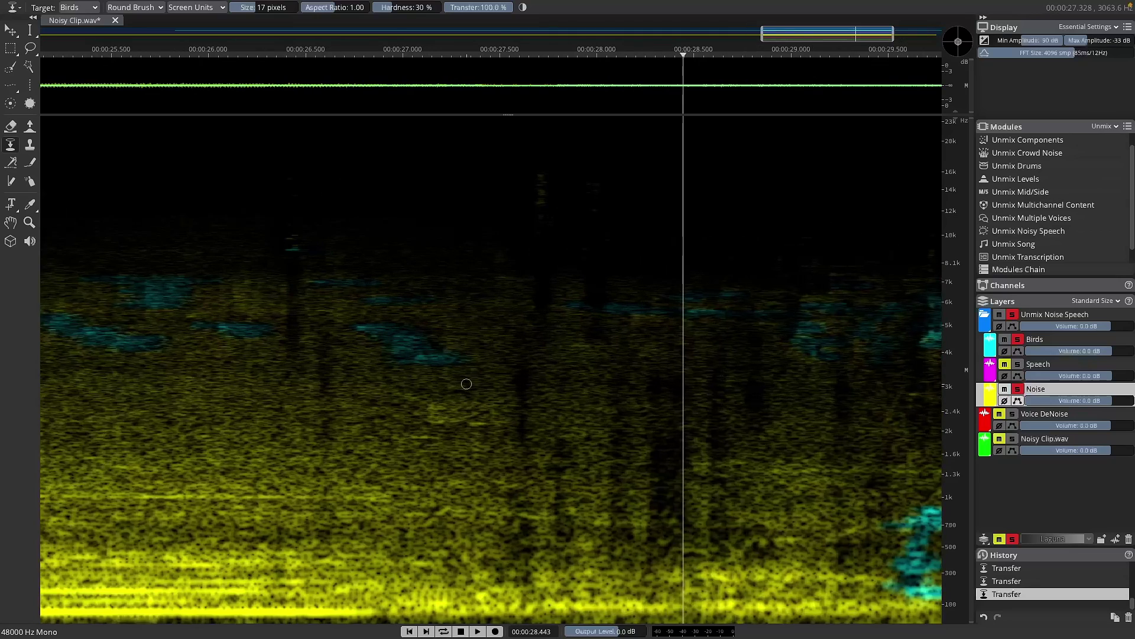
scroll(583, 342, down, 3)
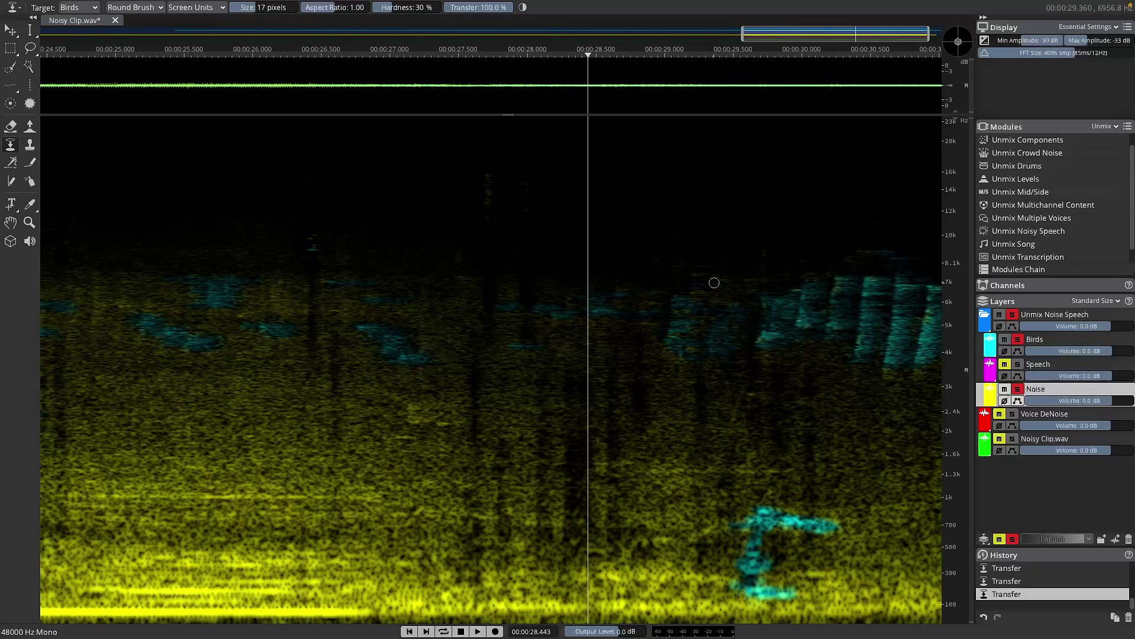
scroll(424, 334, left, 2)
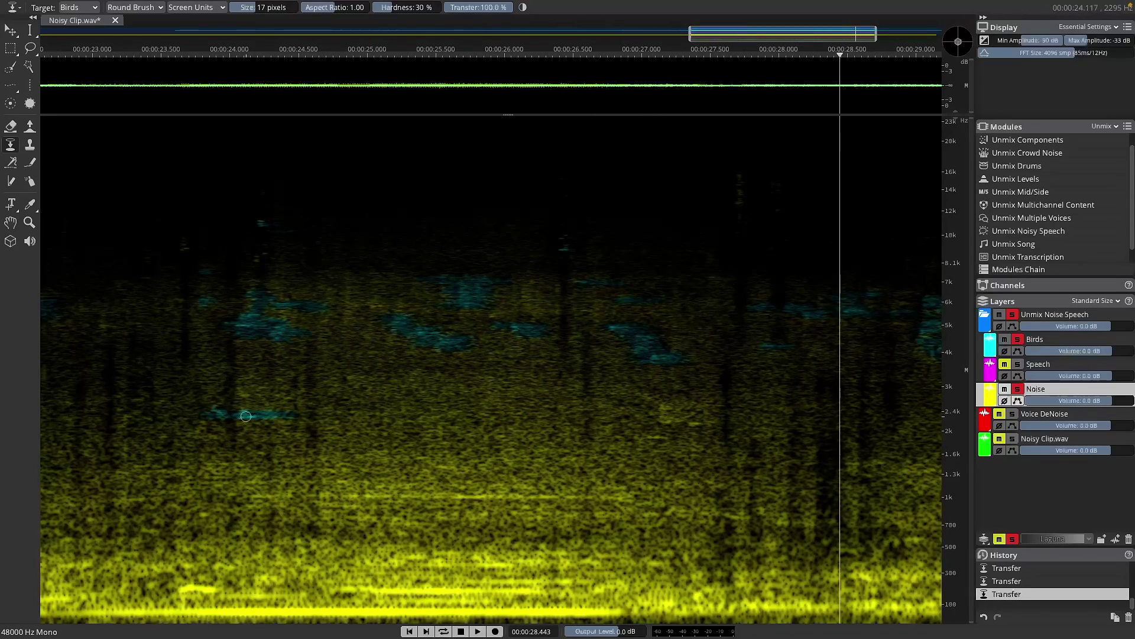
scroll(236, 414, left, 3)
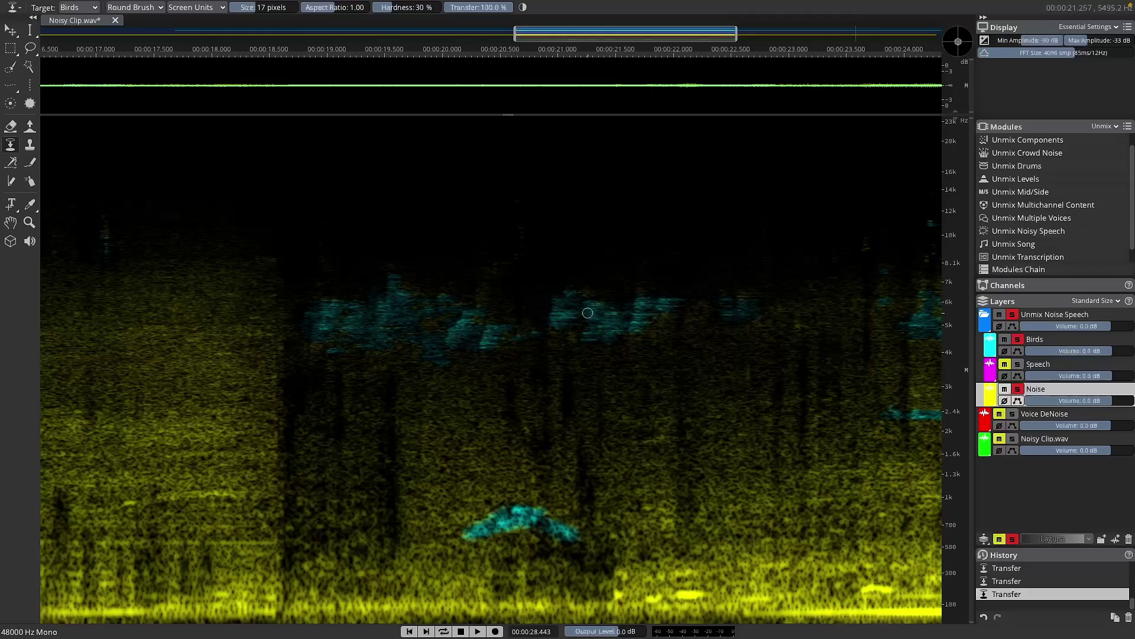
scroll(286, 362, down, 2)
scroll(152, 223, up, 1)
scroll(76, 225, up, 3)
scroll(76, 225, down, 3)
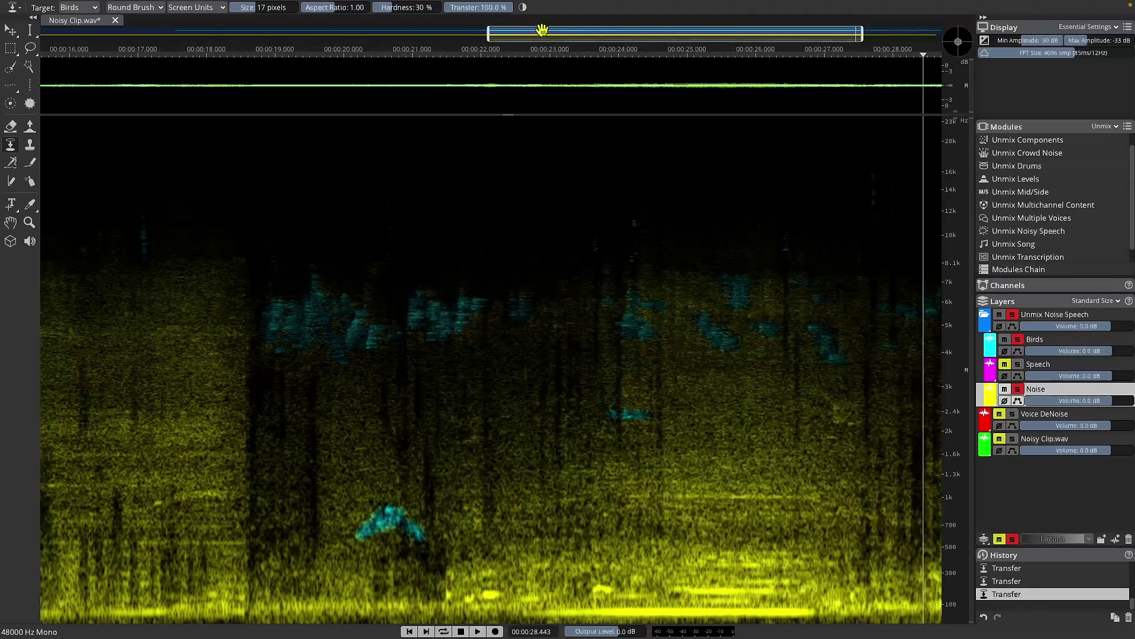
Step: Transfer the faint chirps at about 15 to 16 s, roughly 5 to 7 kHz, from Noise to Birds
drag(542, 30, 284, 30)
scroll(537, 279, up, 1)
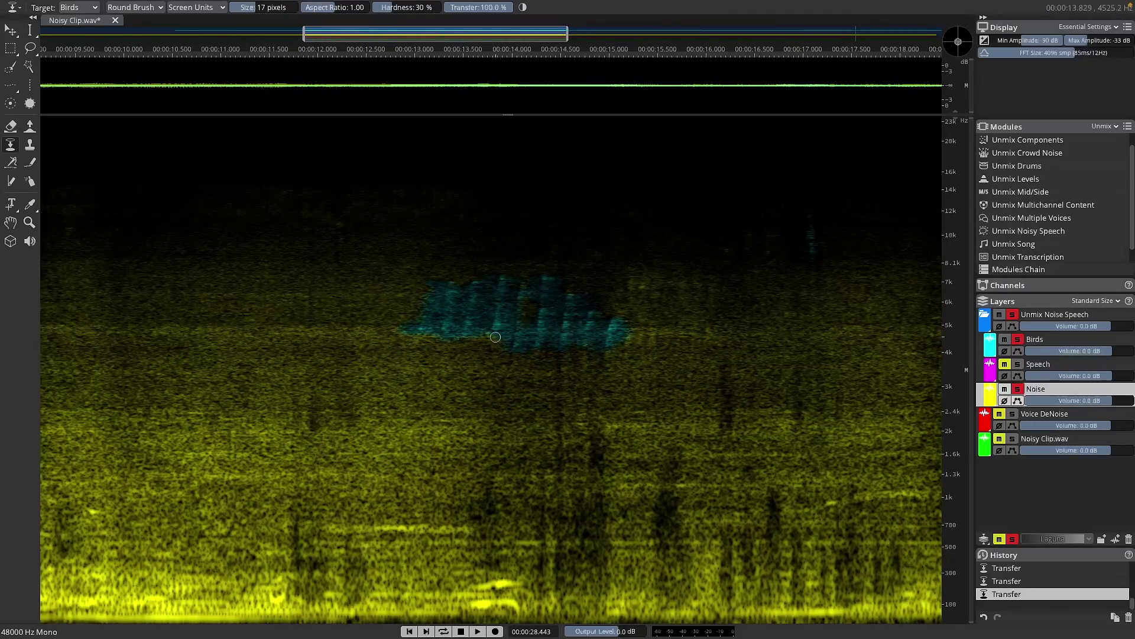
scroll(550, 314, down, 1)
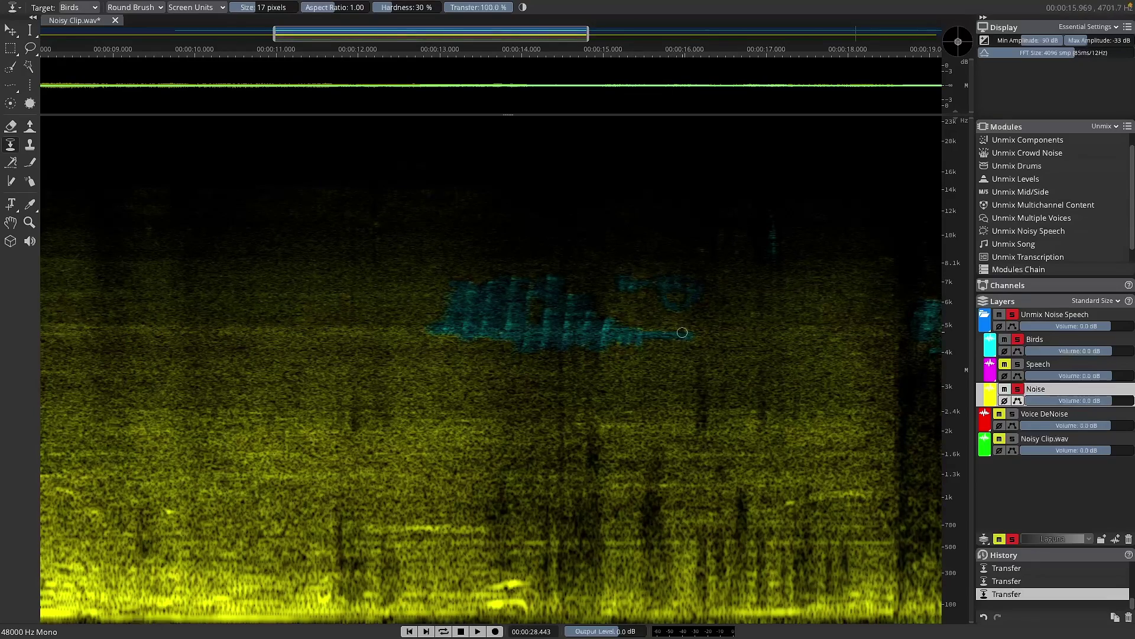
scroll(705, 307, up, 2)
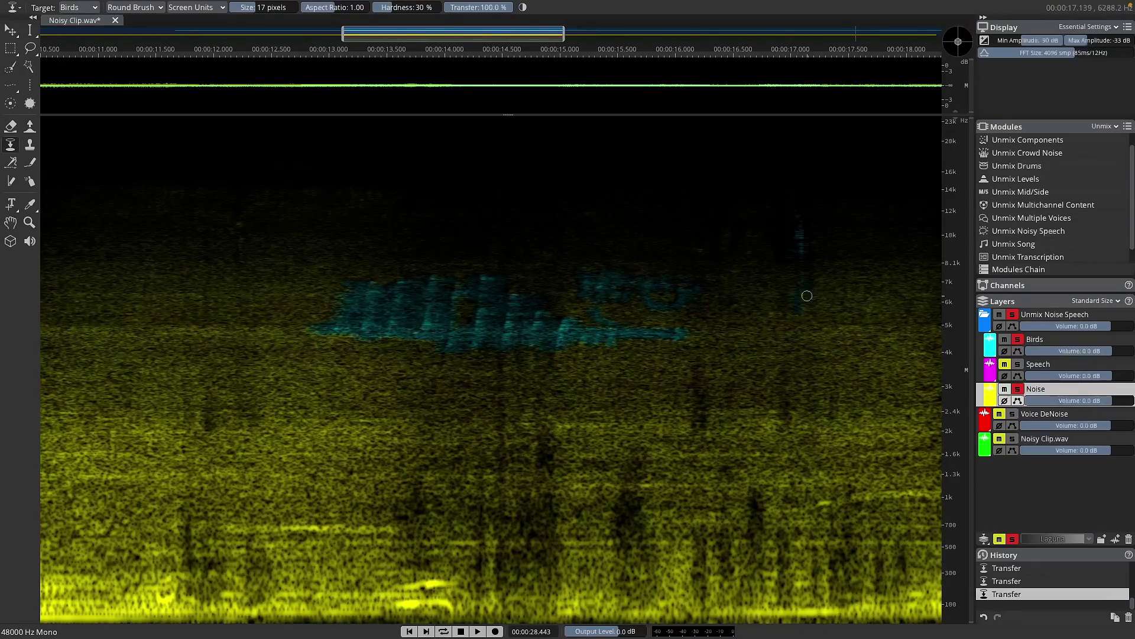
scroll(390, 259, down, 3)
Step: Go to the clip's start and replay its first second with Noise and Birds together to locate missed bird sounds
drag(438, 41, 193, 40)
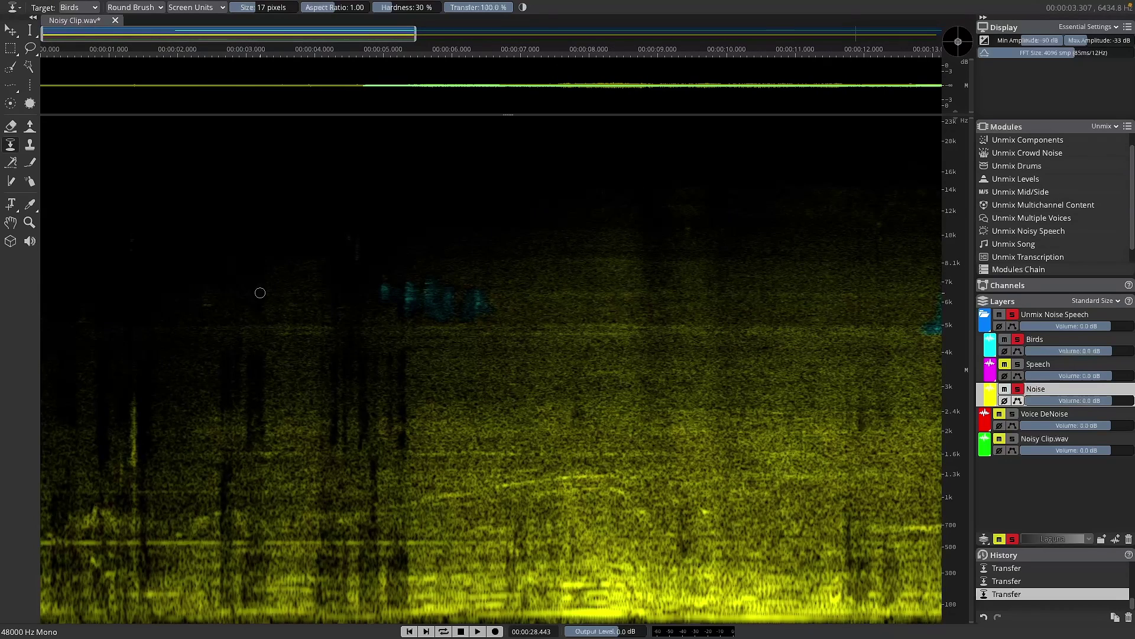
key(space)
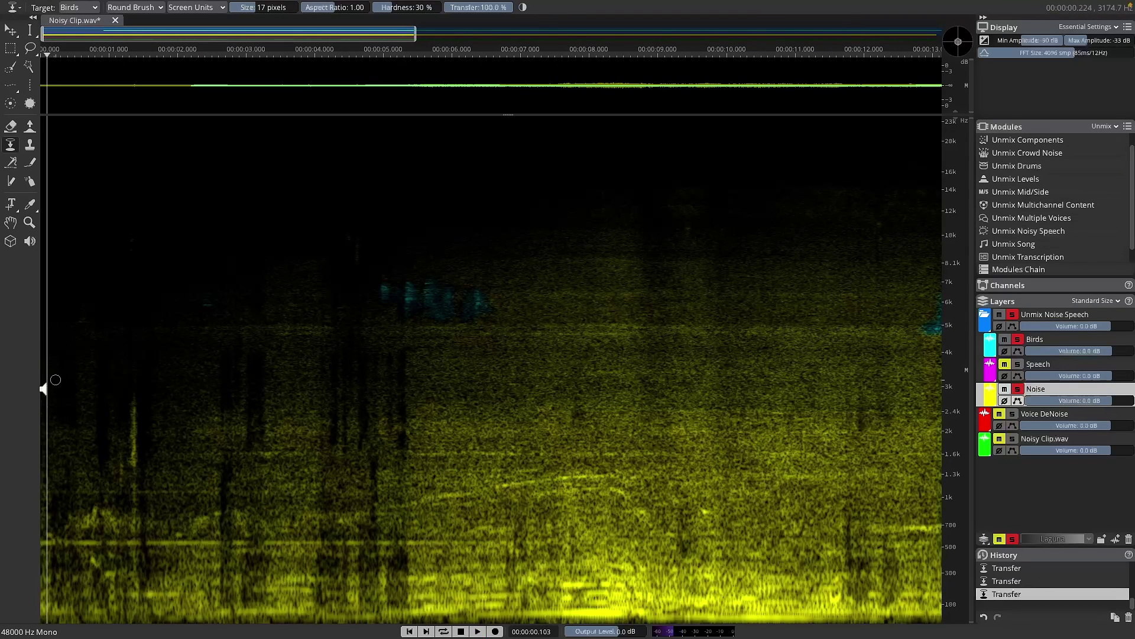
key(space)
key(space)
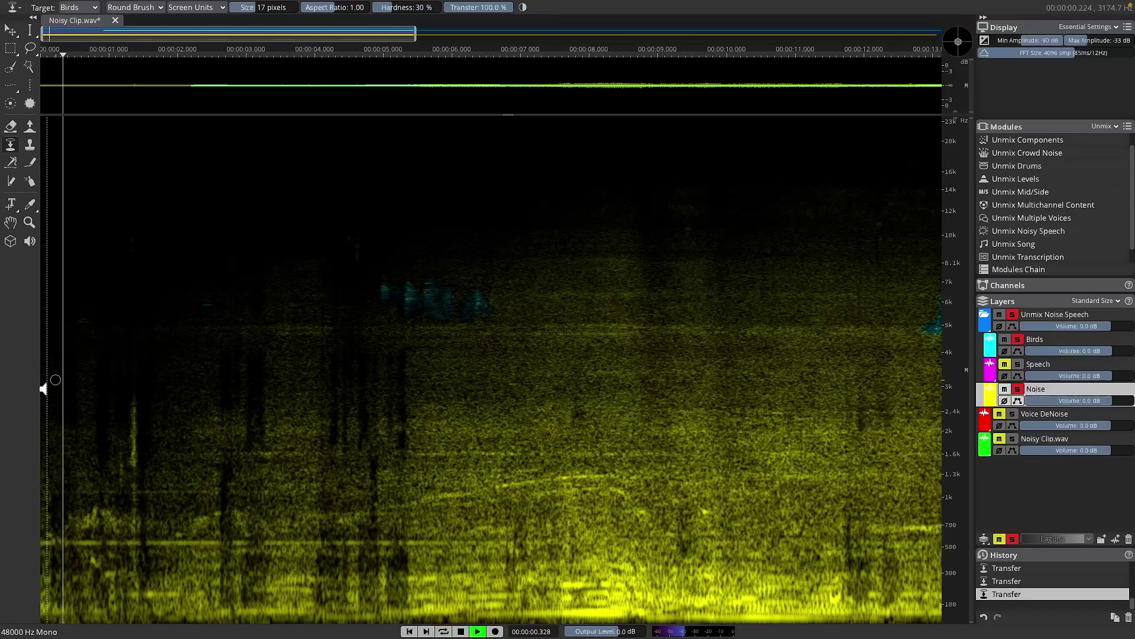
key(space)
key(space)
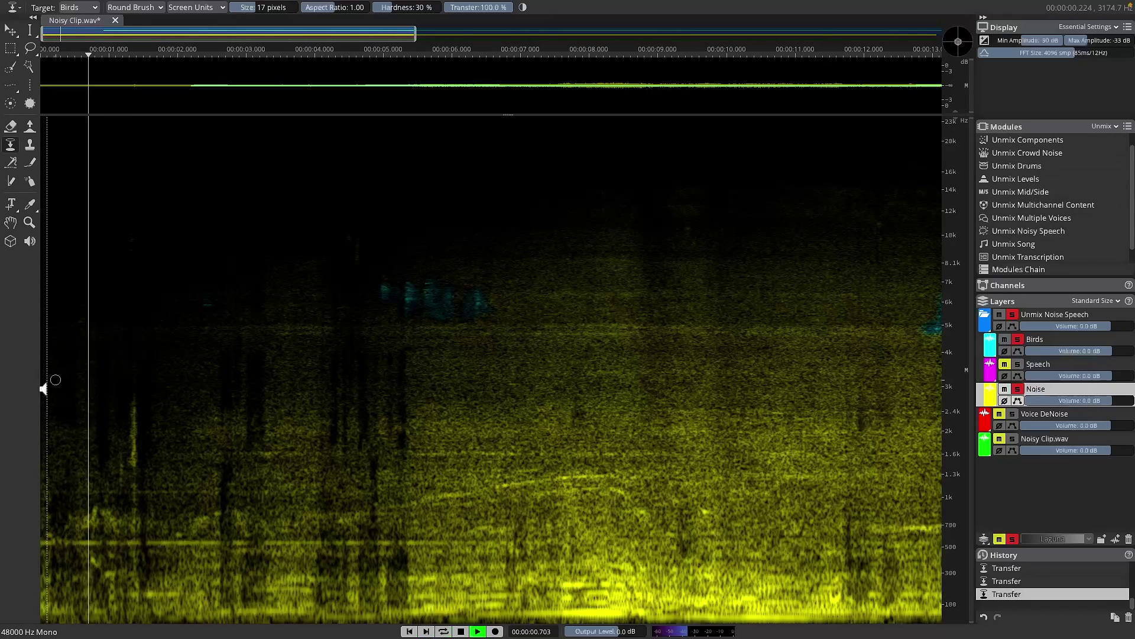
key(space)
key(space)
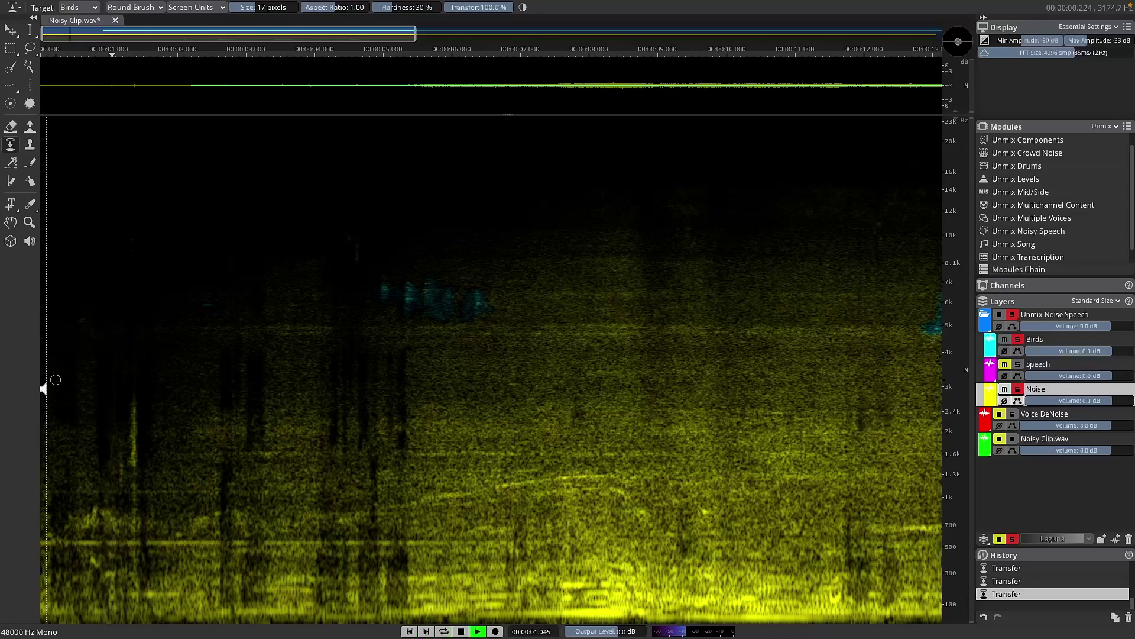
Step: Replay the opening second and transfer the chirp at about 0.6 to 1 s, near 700 Hz, from Noise to Birds
key(space)
key(space)
key(space)
key(space)
key(space)
drag(75, 524, 90, 518)
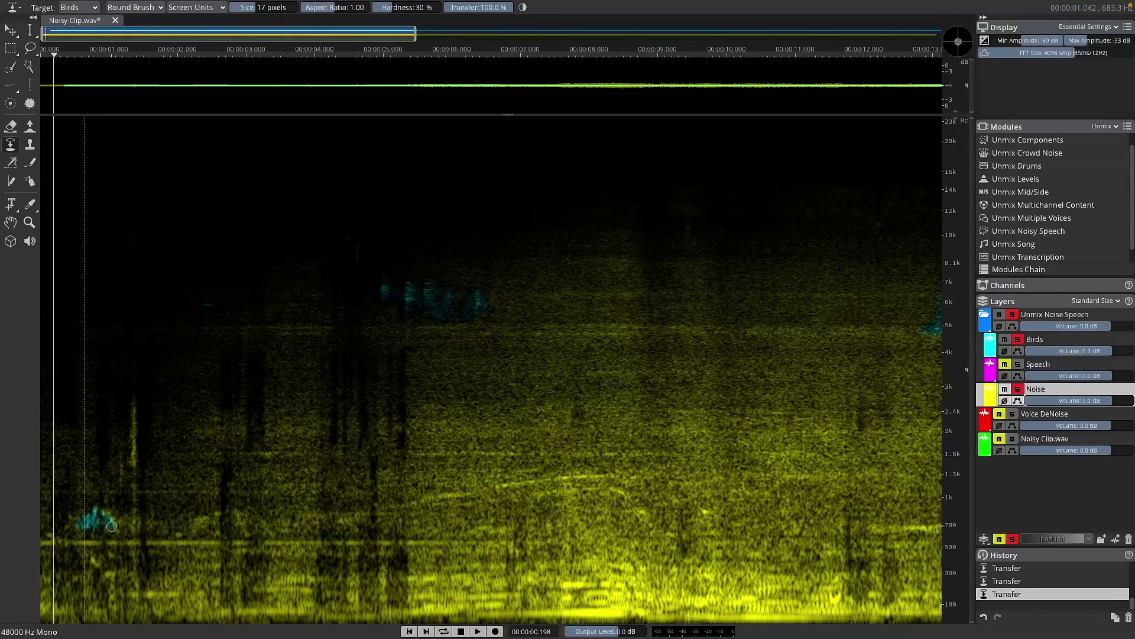
Step: Replay the opening second of Noise and Birds from several start points to locate voice remnants below about 500 Hz
key(space)
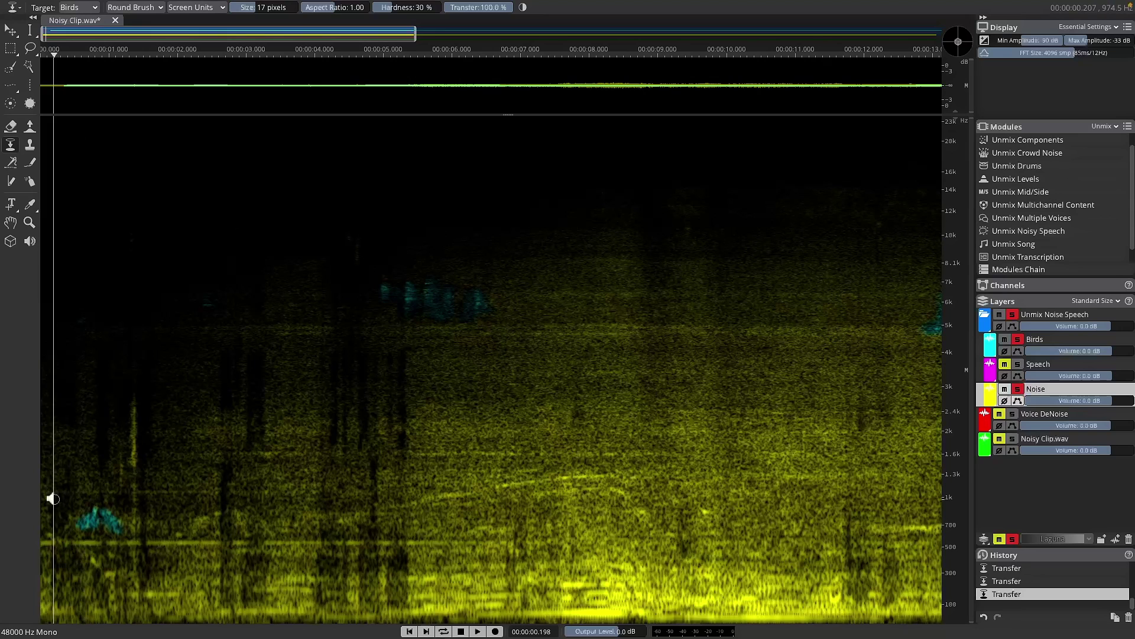
key(space)
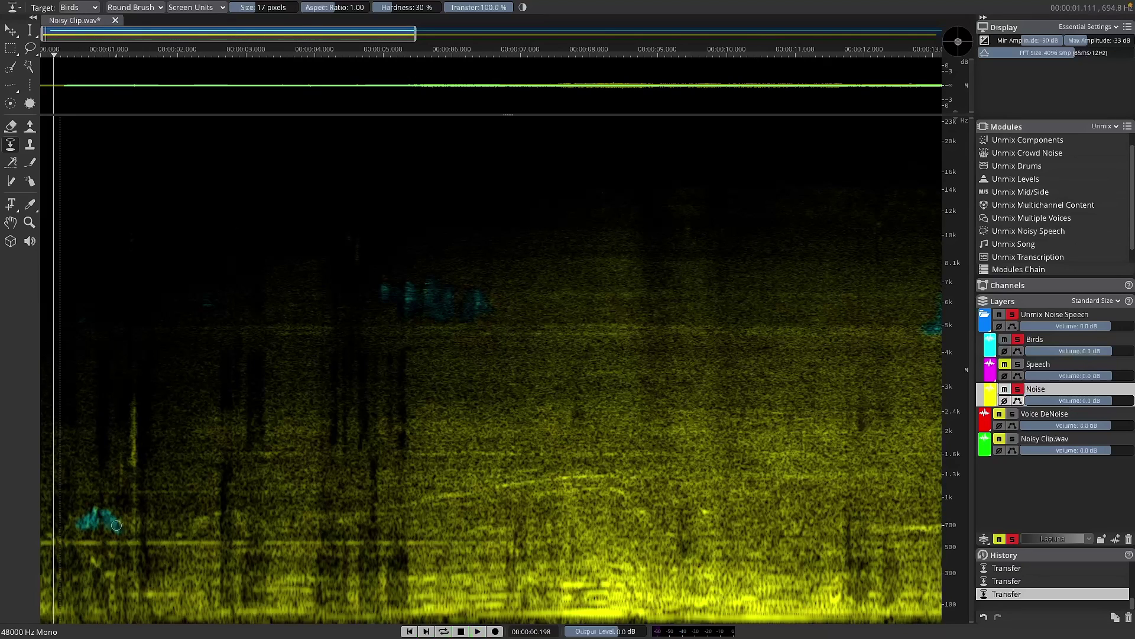
key(space)
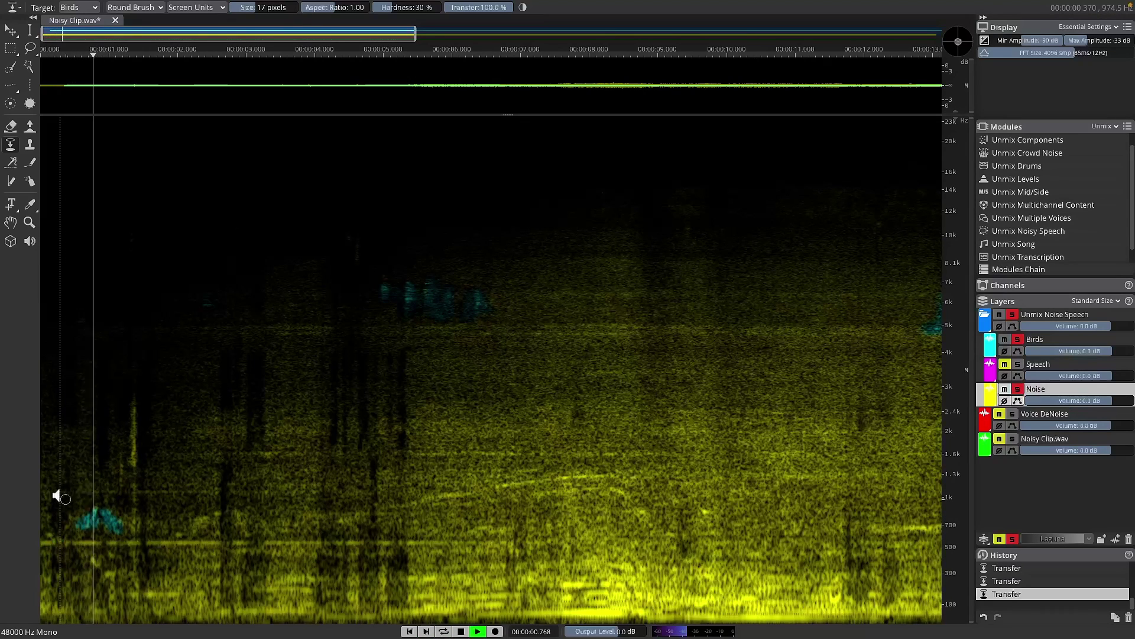
click(65, 499)
key(space)
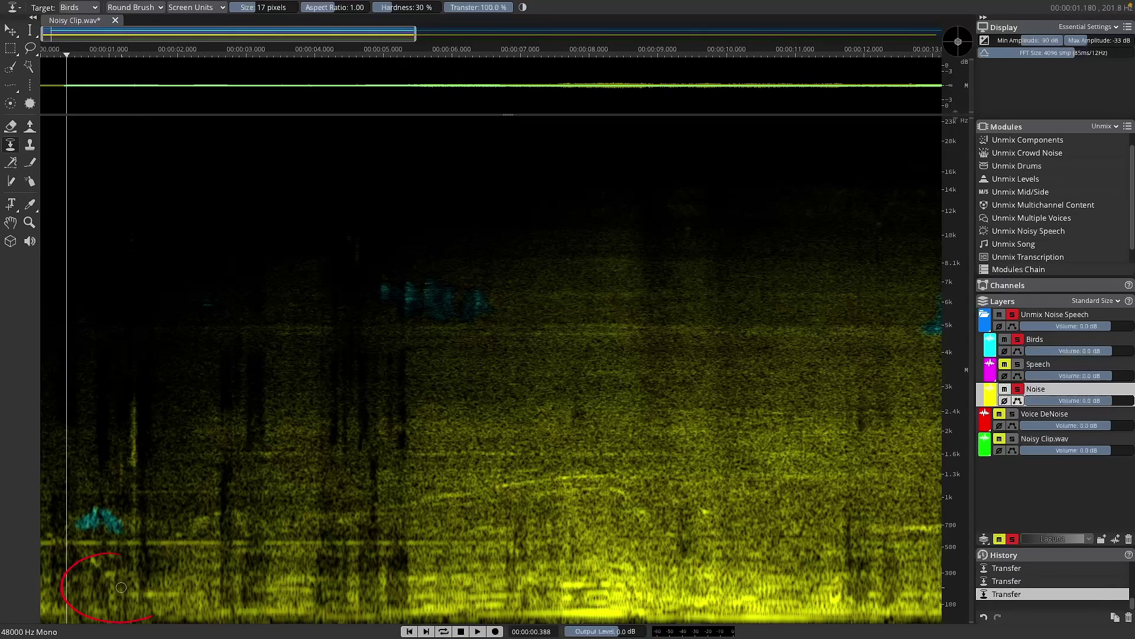
click(55, 501)
key(space)
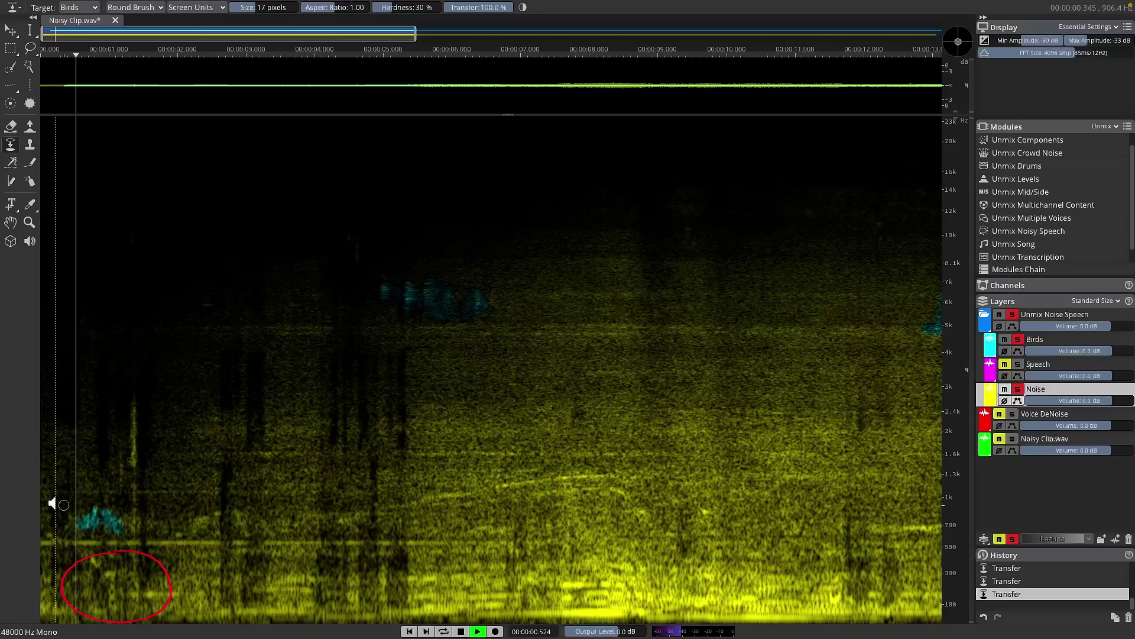
key(space)
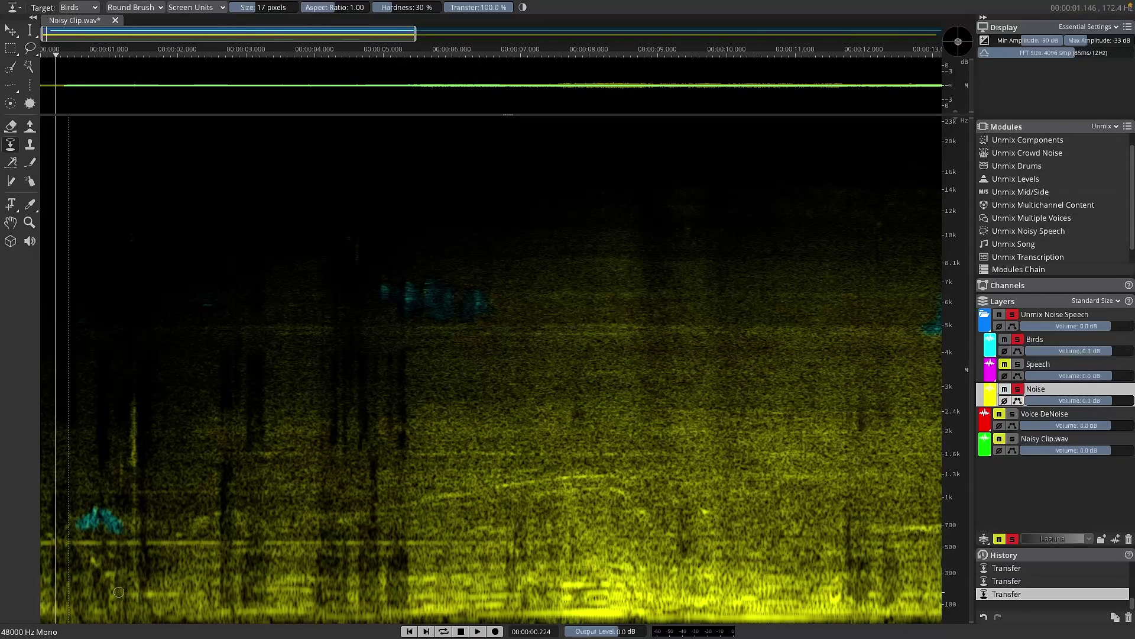
Step: Solo Voice DeNoise as well and transfer the voice remnants in the opening two seconds, below 500 Hz, from Noise to Voice DeNoise
click(1013, 416)
click(78, 8)
click(77, 51)
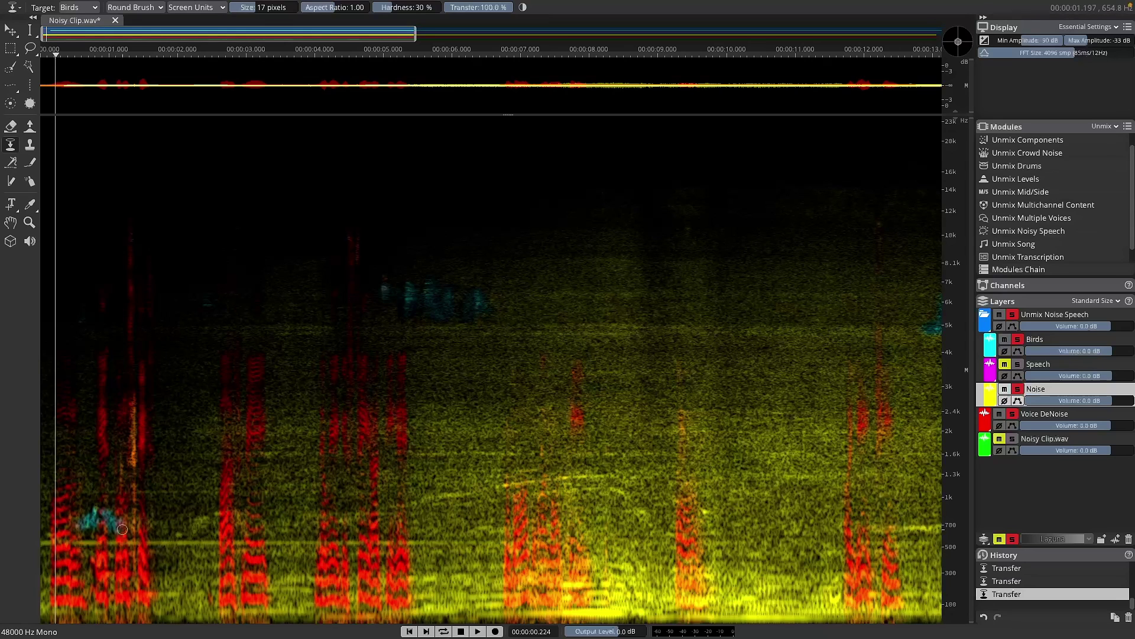
Step: Silence Voice DeNoise, play the opening seconds, and transfer the chirp at about 2.2 to 3 s, near 700 Hz, from Noise to Birds
key(m)
key(space)
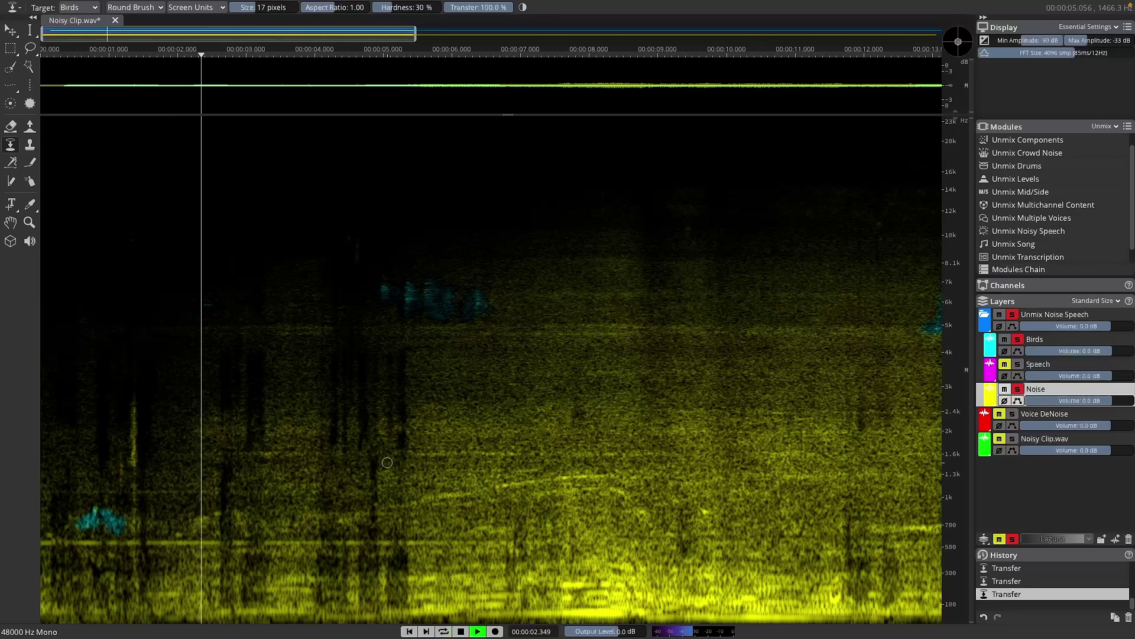
key(space)
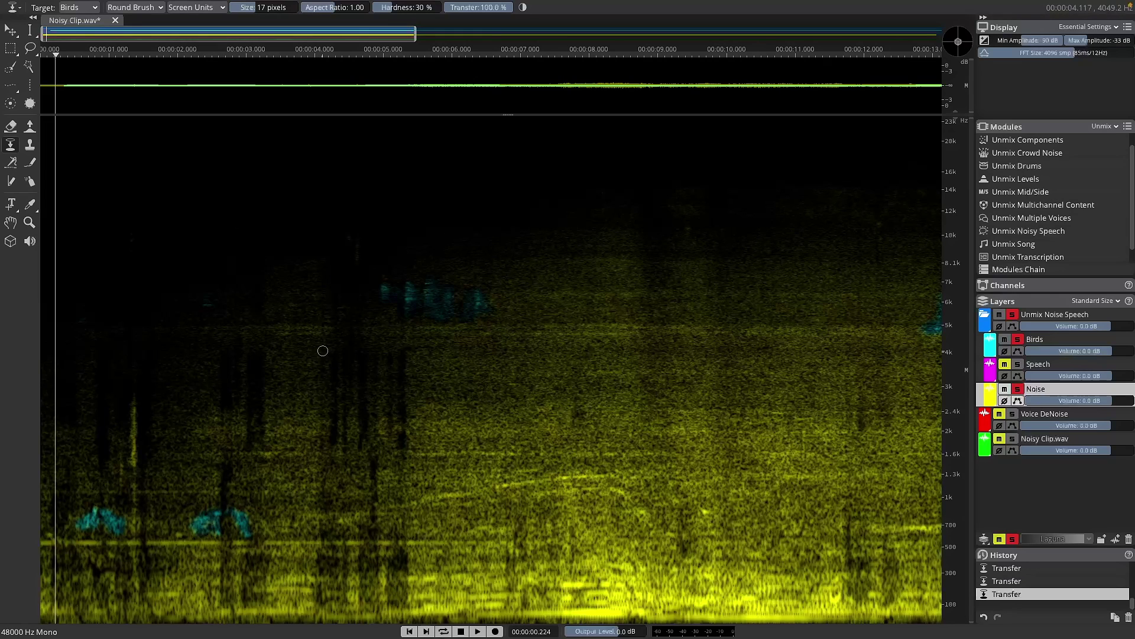
Step: Play further through the clip and transfer the chirp at about 20 to 21 s, near 700 Hz, from Noise to Birds
scroll(323, 351, down, 2)
key(space)
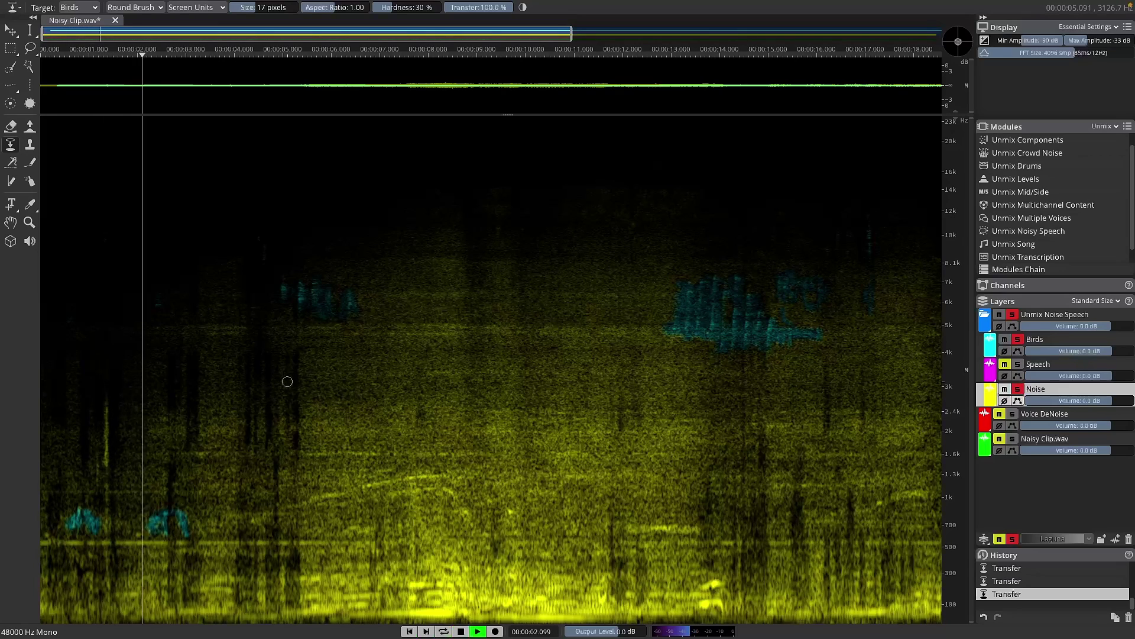
key(space)
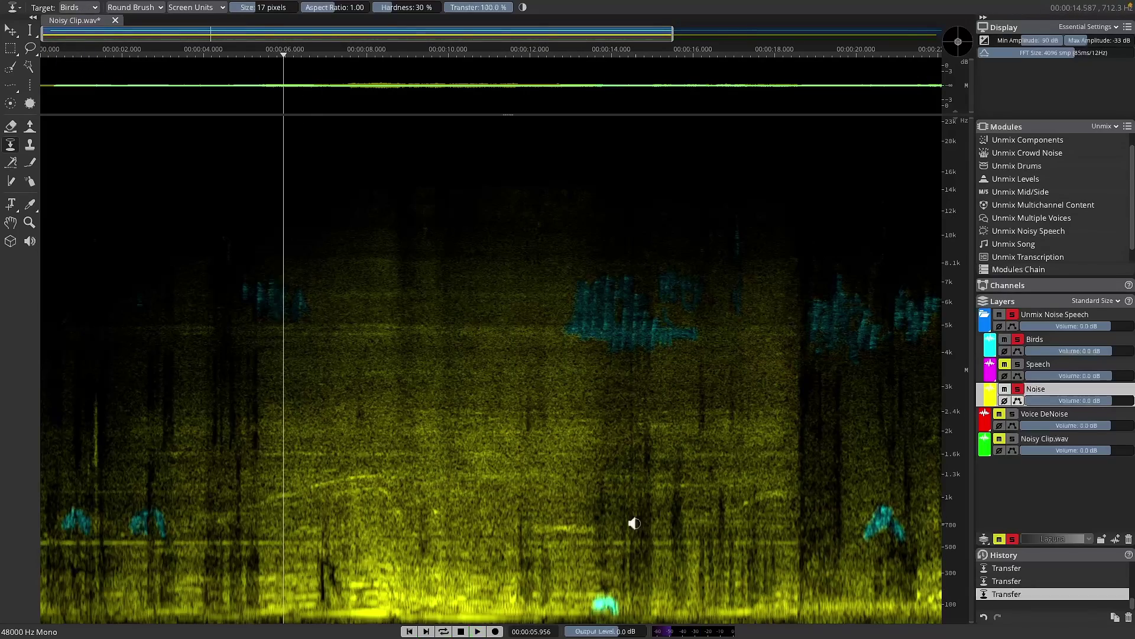
Step: Undo the Birds transfer at about 14 s, near 100 Hz, and transfer that trace to Voice DeNoise instead
key(ctrl+z)
click(82, 8)
click(77, 52)
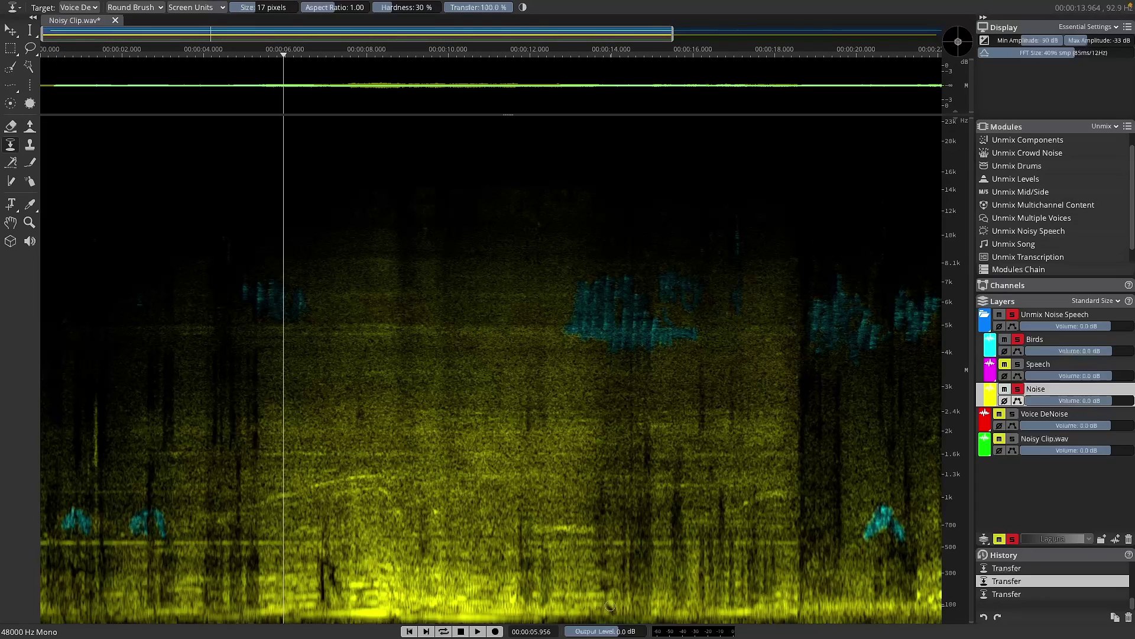
key(ctrl+shift+z)
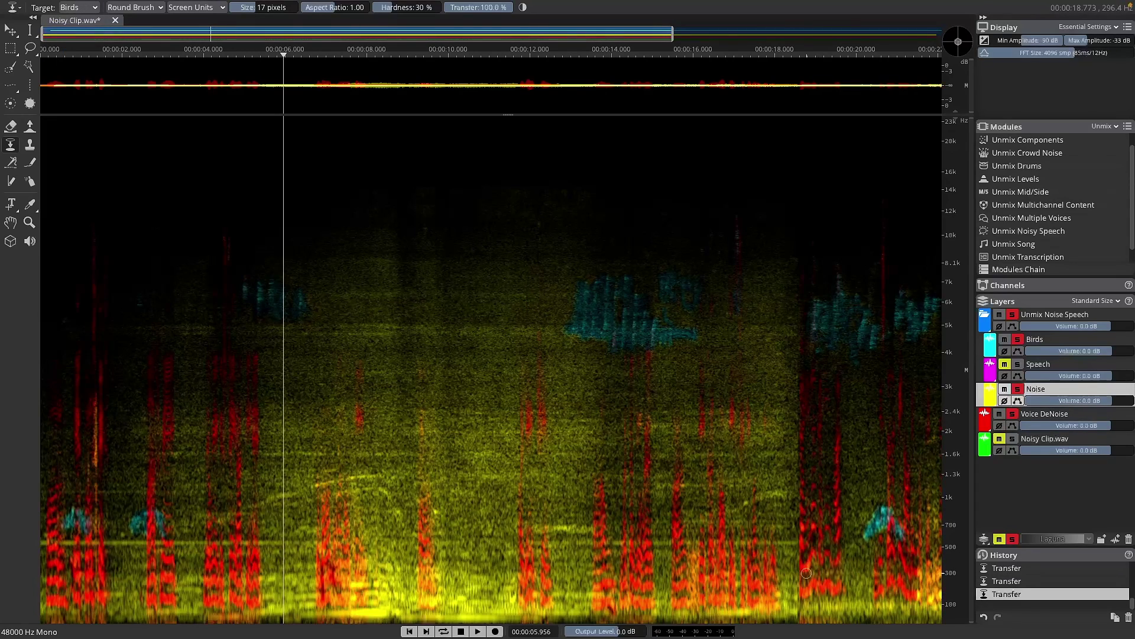
Step: Transfer the voice remnants at about 17 to 18 s, below 500 Hz, to Voice DeNoise and reset the transfer target to Birds
scroll(733, 581, up, 2)
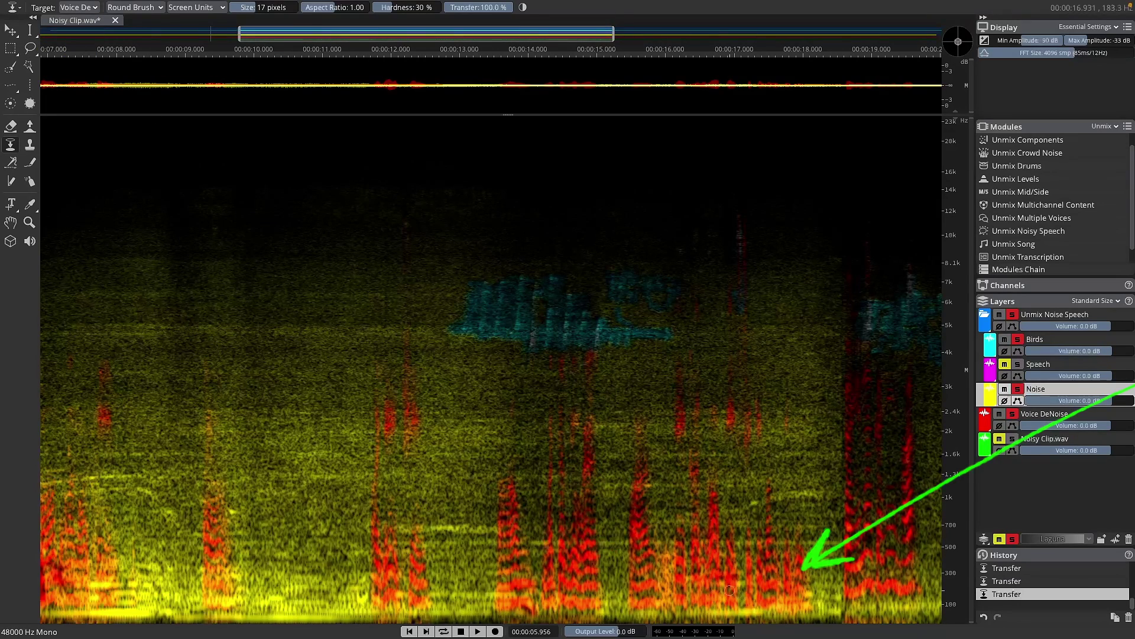
click(77, 7)
click(77, 56)
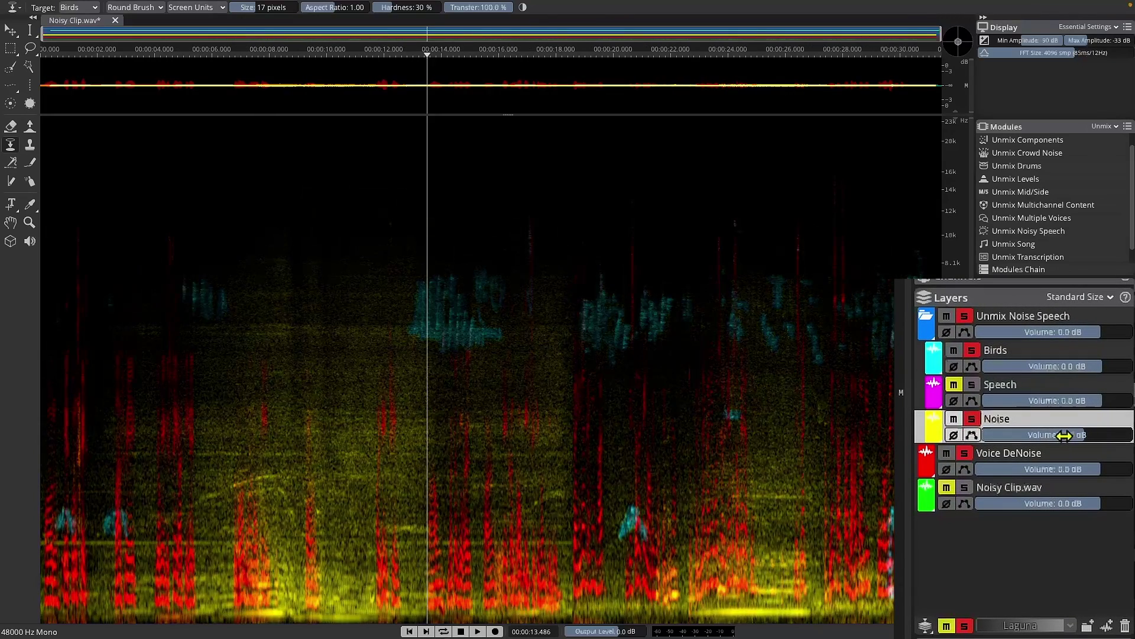
Step: Set the Noise layer's volume to -10 dB and enable its volume envelope
drag(1064, 435, 1052, 435)
drag(1044, 434, 1054, 435)
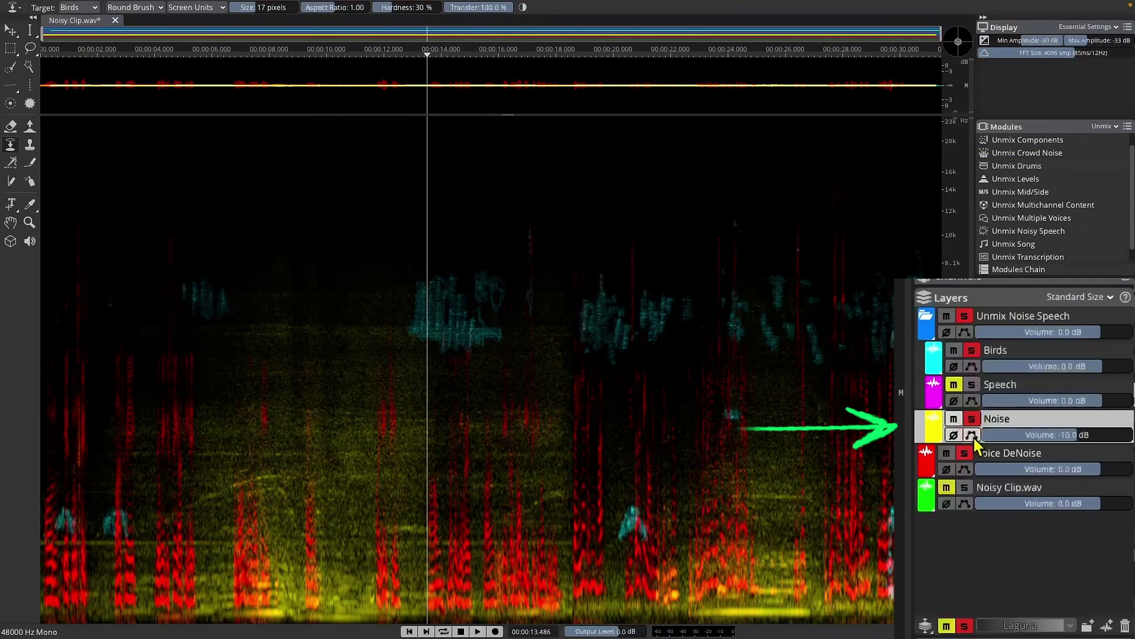
click(971, 435)
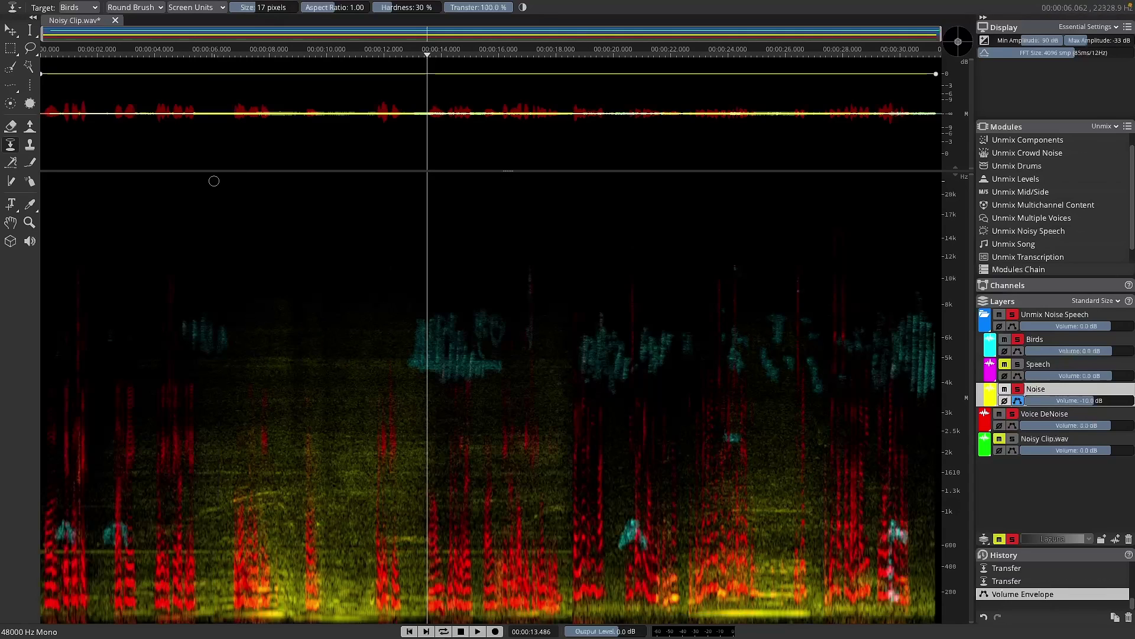
Step: Enlarge the waveform view and dip the Noise envelope to about -5 dB between about 5.5 and 13 s
drag(509, 170, 505, 261)
click(196, 88)
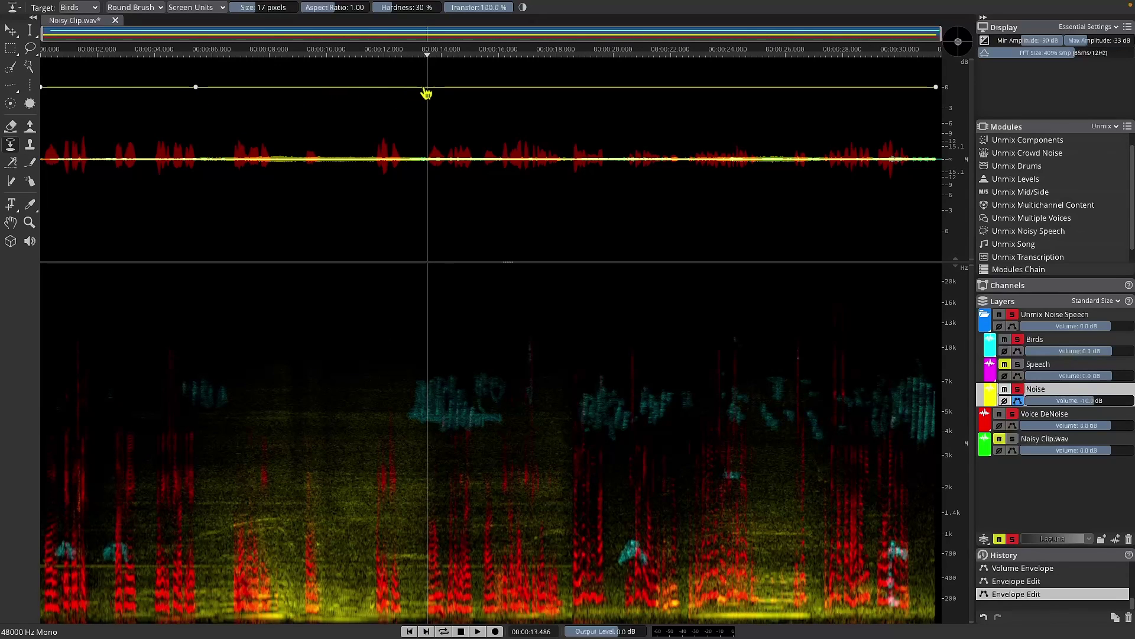
drag(210, 99, 207, 129)
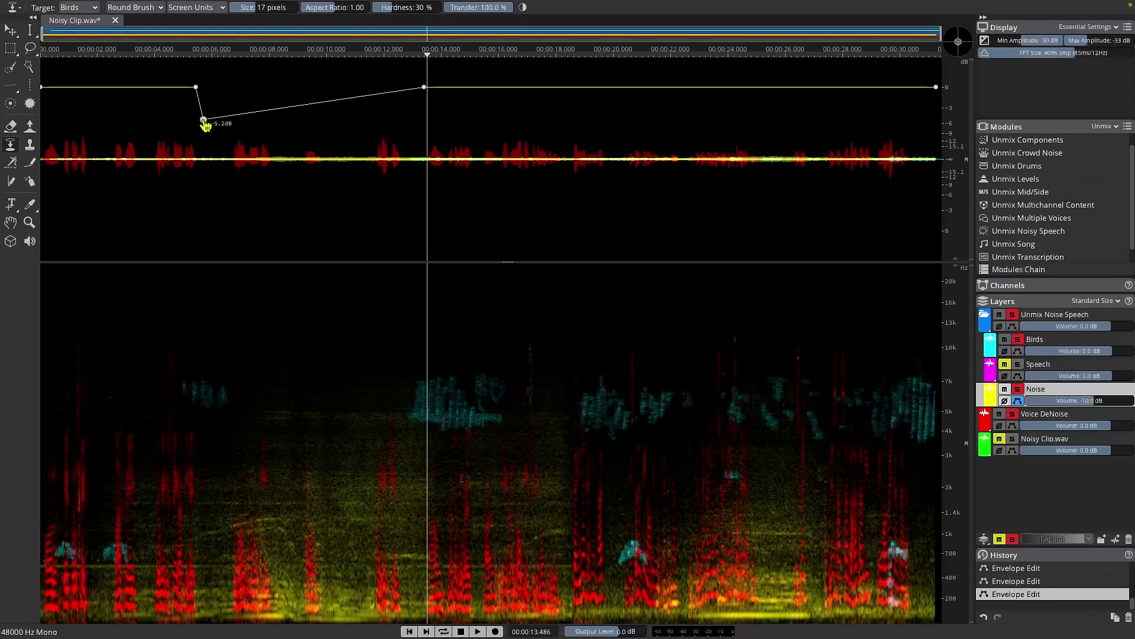
drag(413, 98, 408, 118)
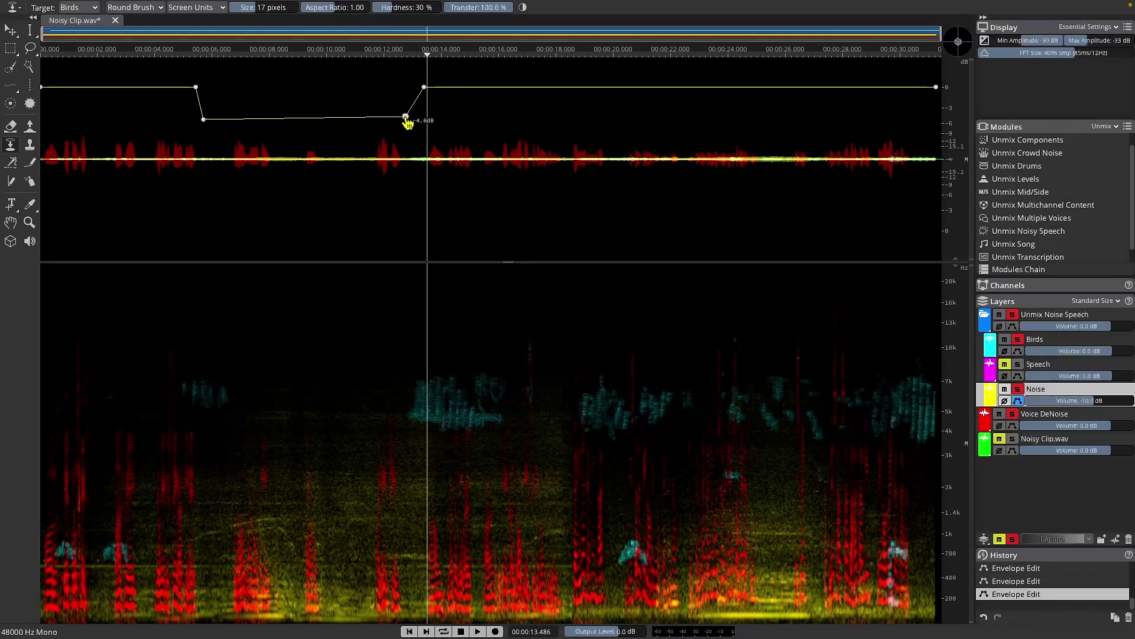
Step: Dip the Noise envelope to about -3.5 dB between about 21 and 27 s and play back the mix from about 1.5 s
key(t)
click(646, 87)
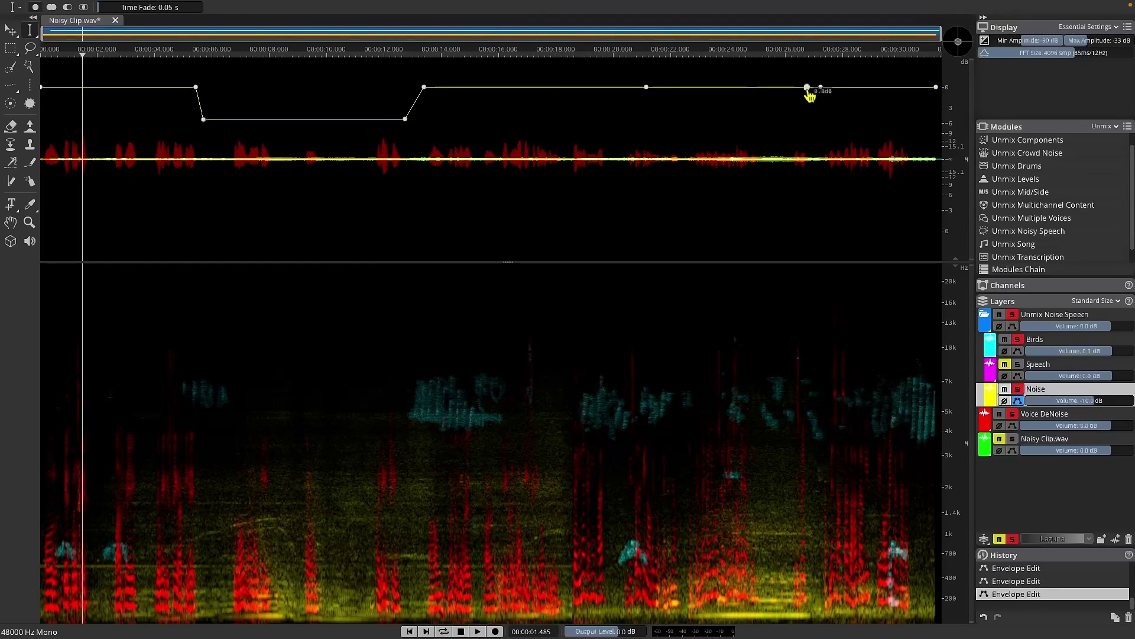
drag(808, 89, 806, 111)
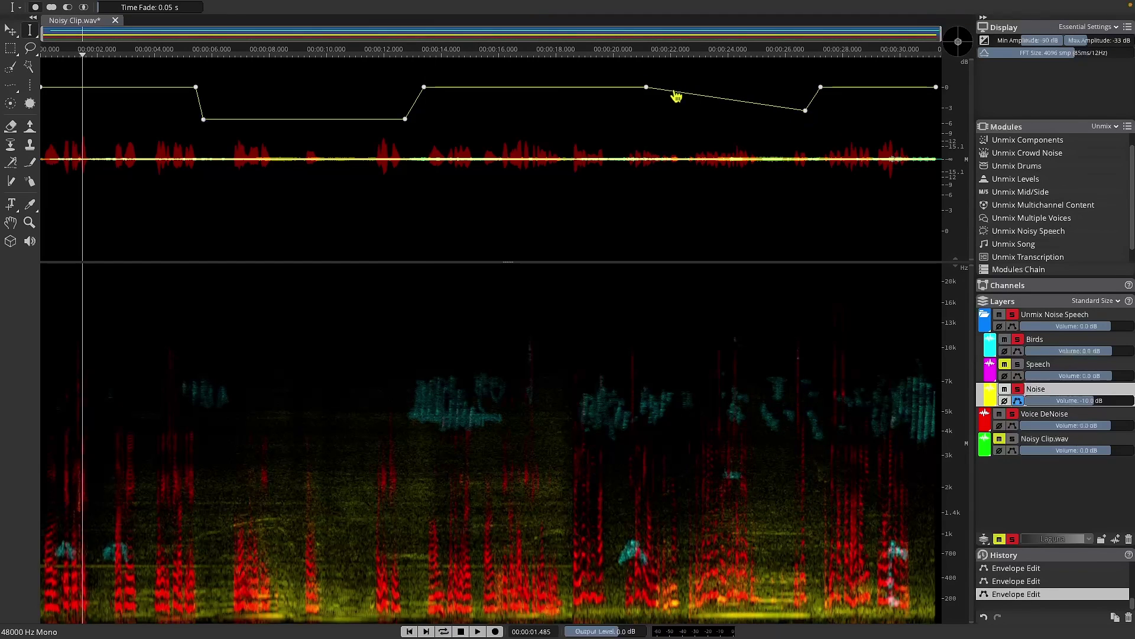
drag(673, 104, 673, 115)
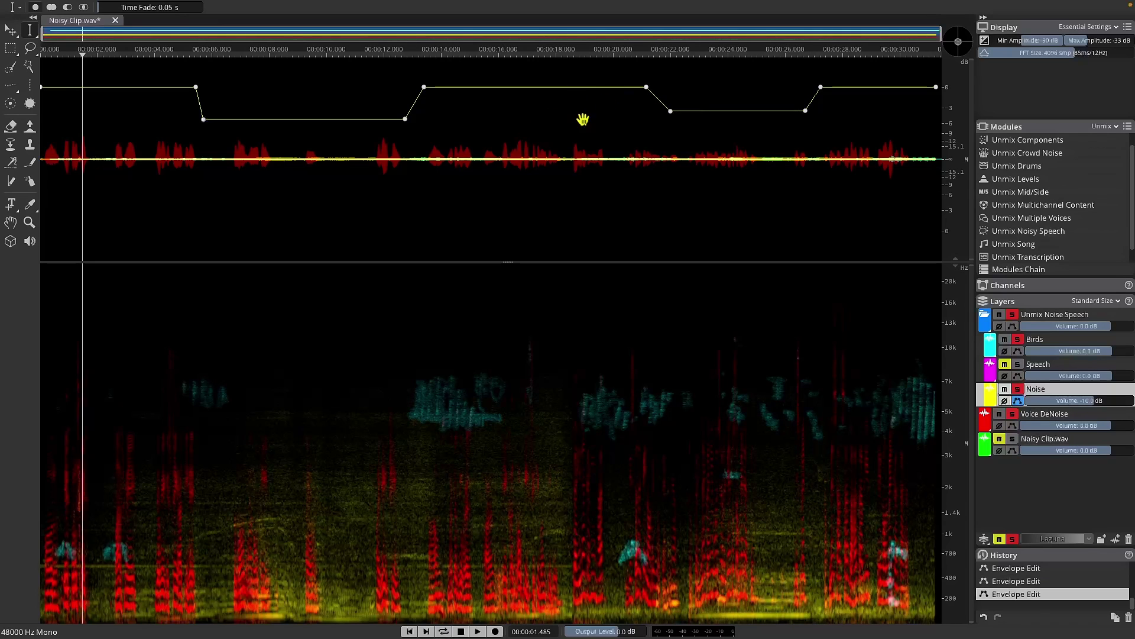
key(space)
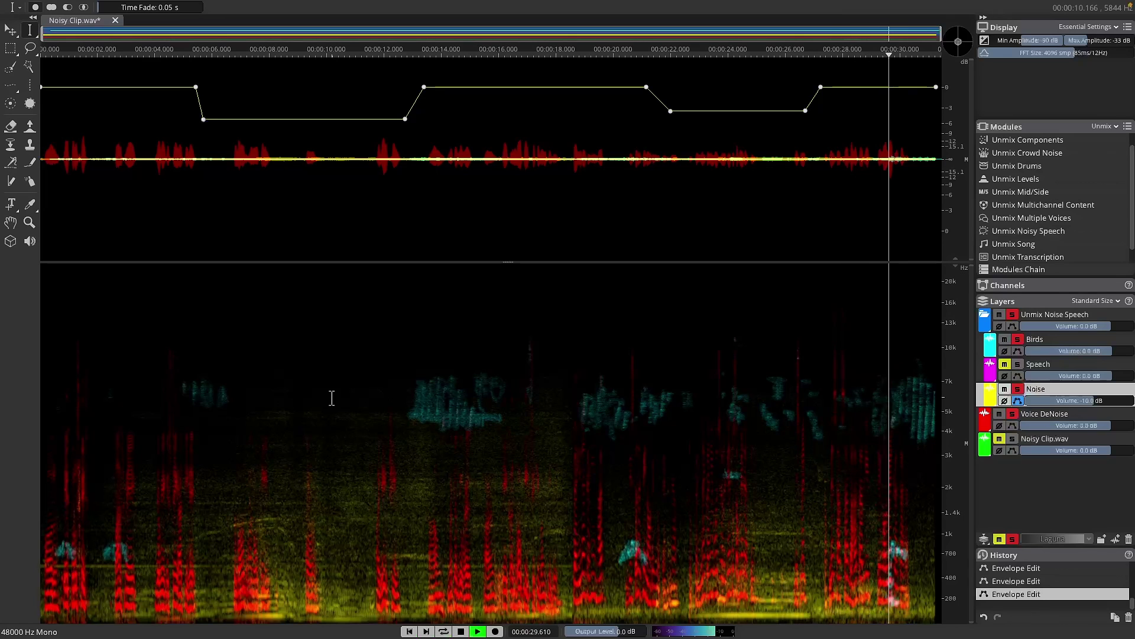
key(space)
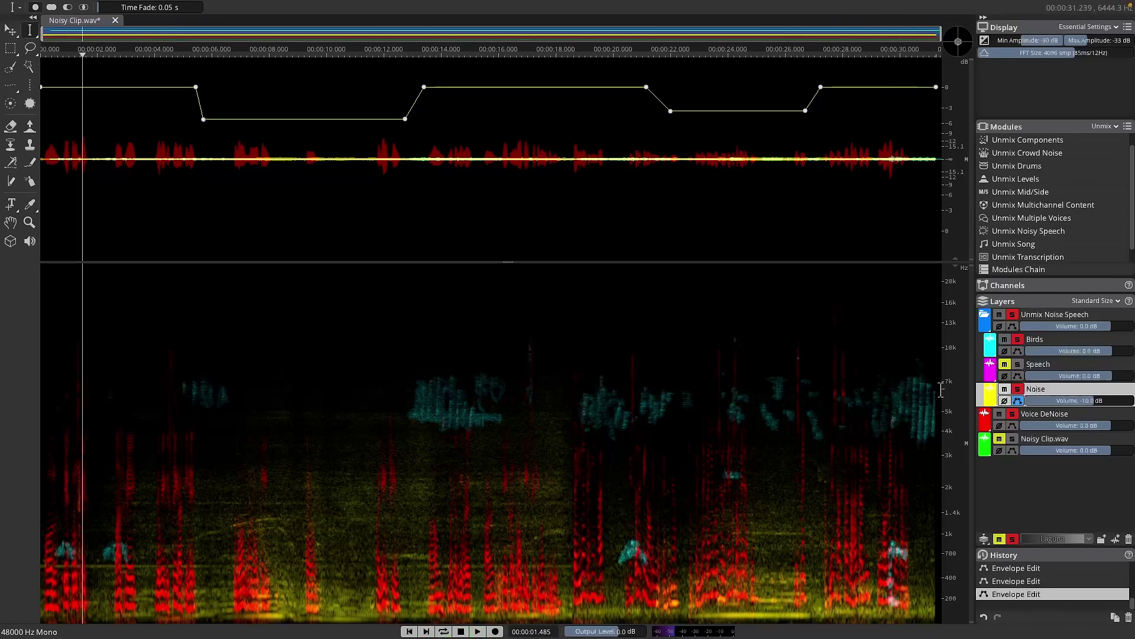
Step: Enable the Voice DeNoise layer's volume envelope and raise it by about 1.2 dB between about 5.5 and 13 s
click(1040, 414)
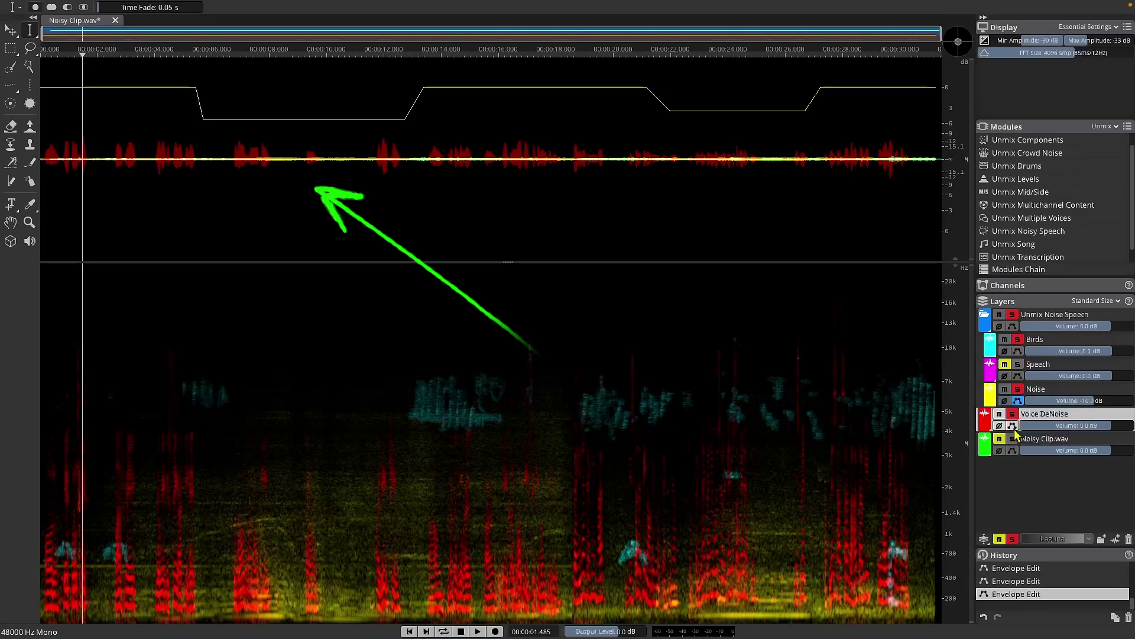
click(1014, 427)
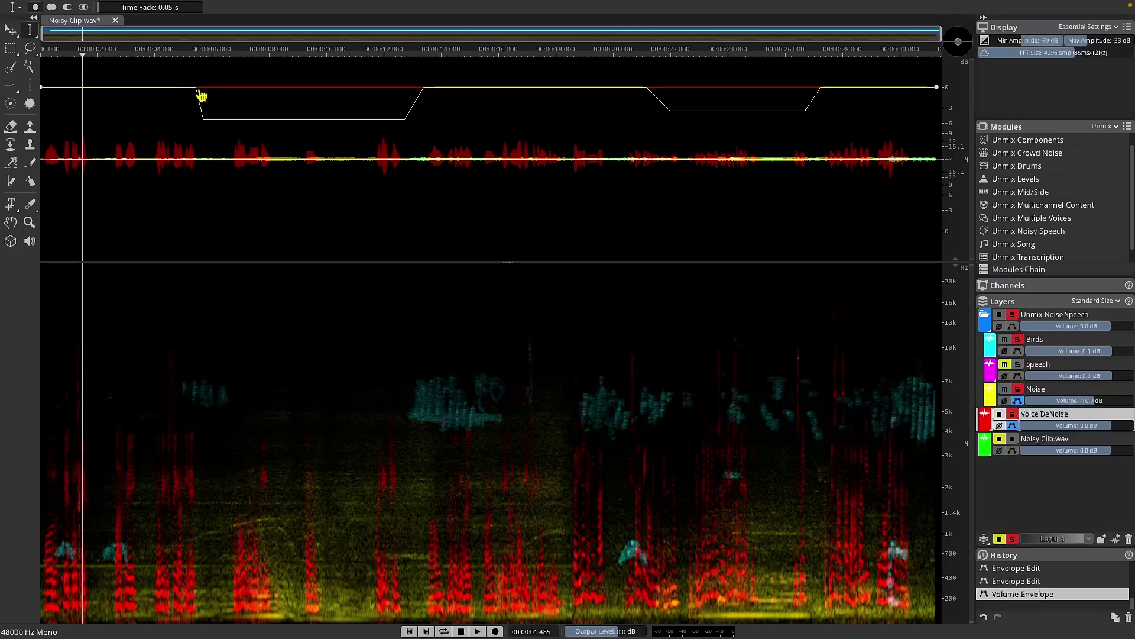
drag(202, 95, 199, 89)
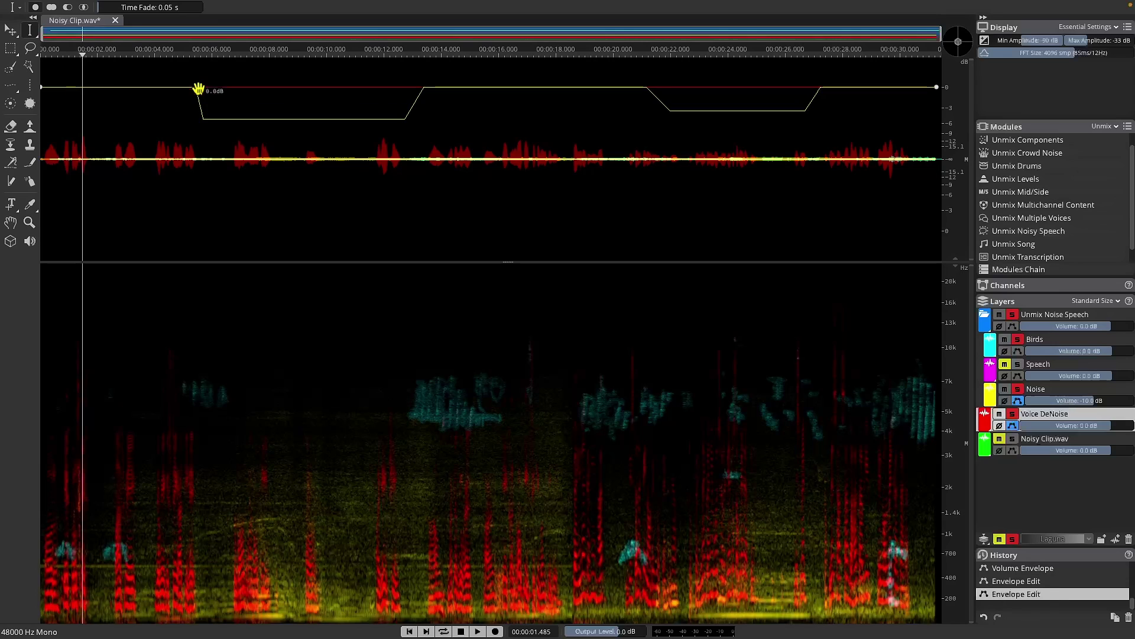
drag(424, 93, 420, 87)
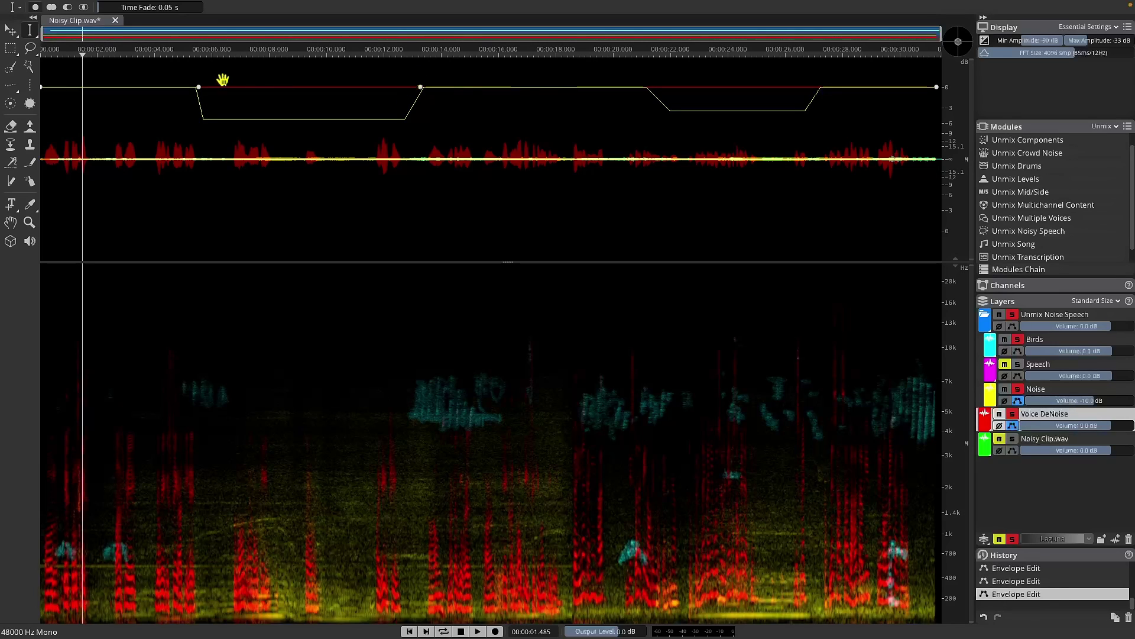
drag(211, 89, 211, 82)
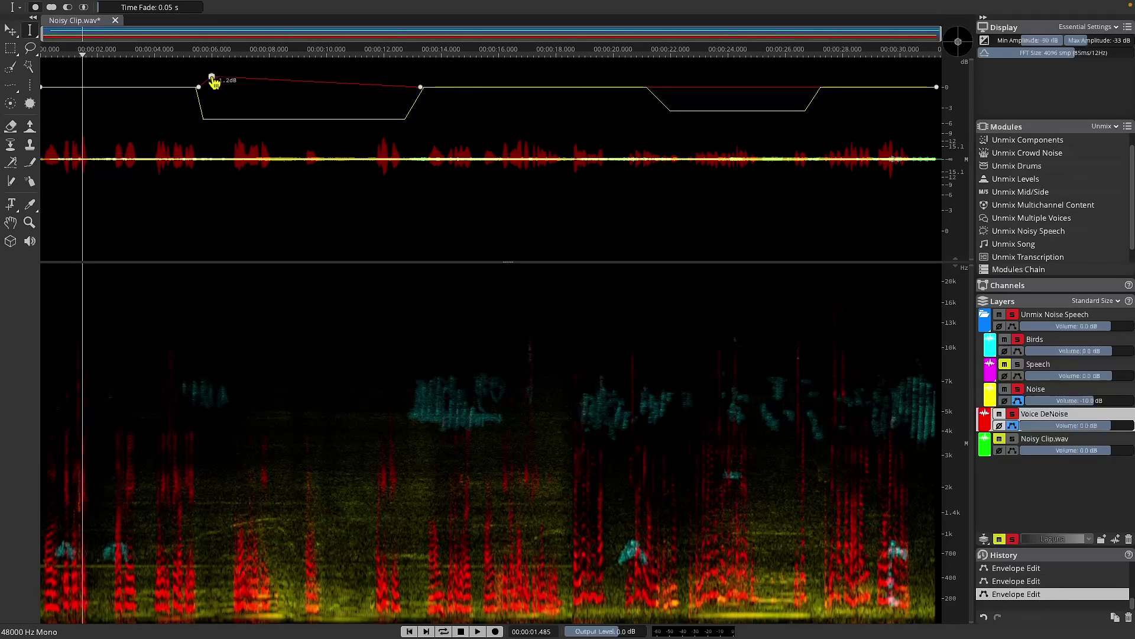
drag(400, 90, 401, 81)
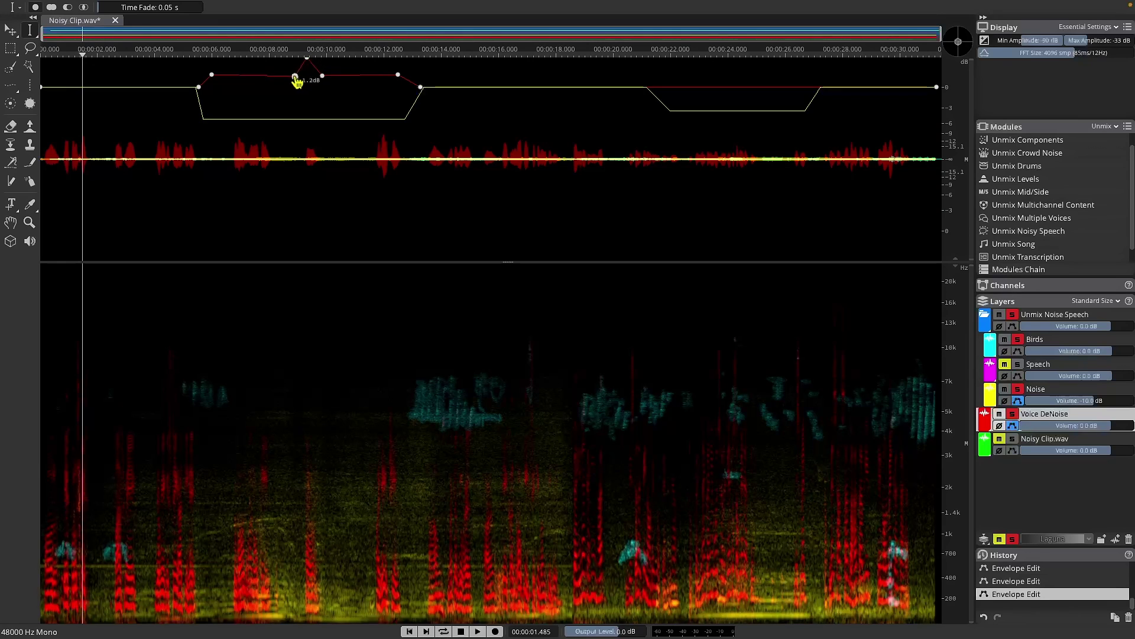
Step: Raise the Voice DeNoise envelope to about 5 dB around 9 to 9.6 s and play back the passage
scroll(314, 137, up, 2)
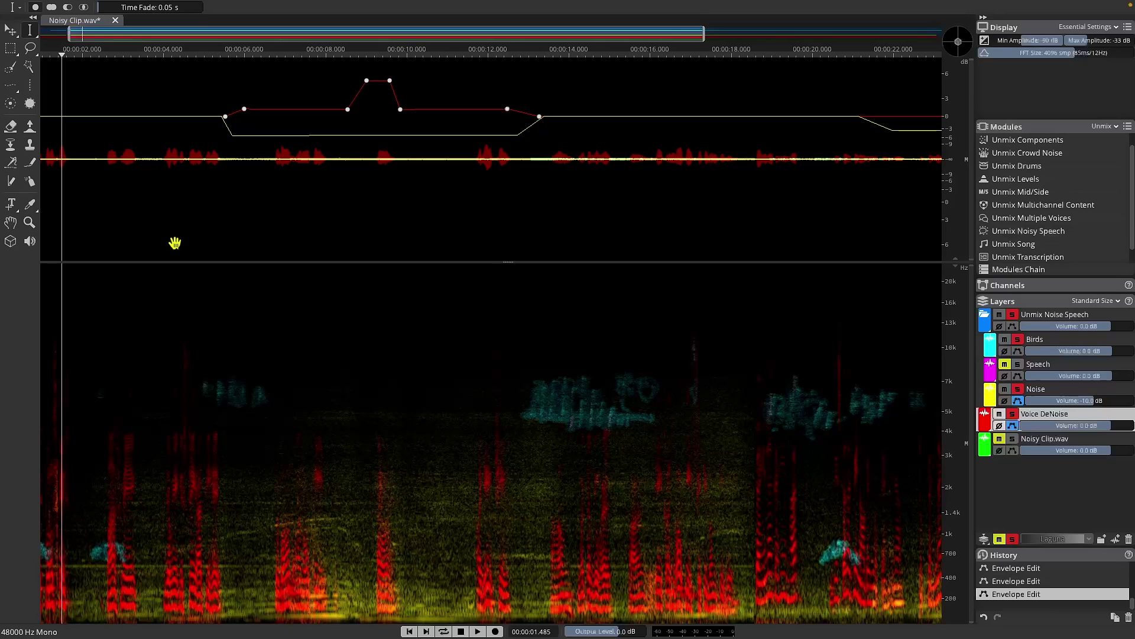
key(space)
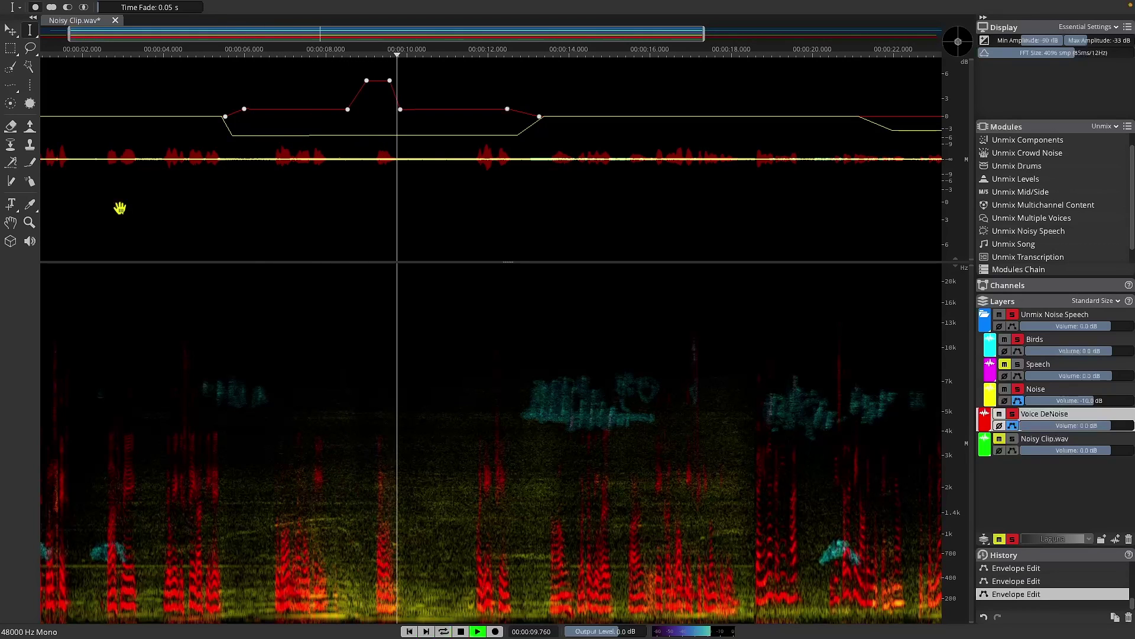
key(space)
Step: Lower the Noise layer's volume to -14 dB and play back the mix from about 1.5 s
scroll(312, 322, down, 3)
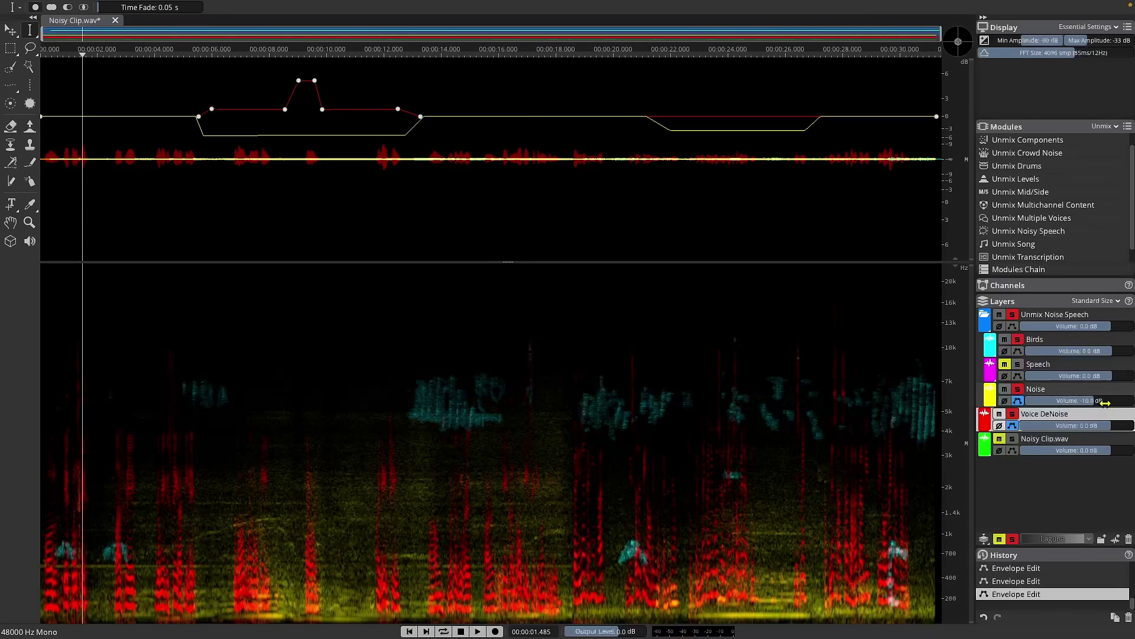
drag(1094, 402, 1089, 403)
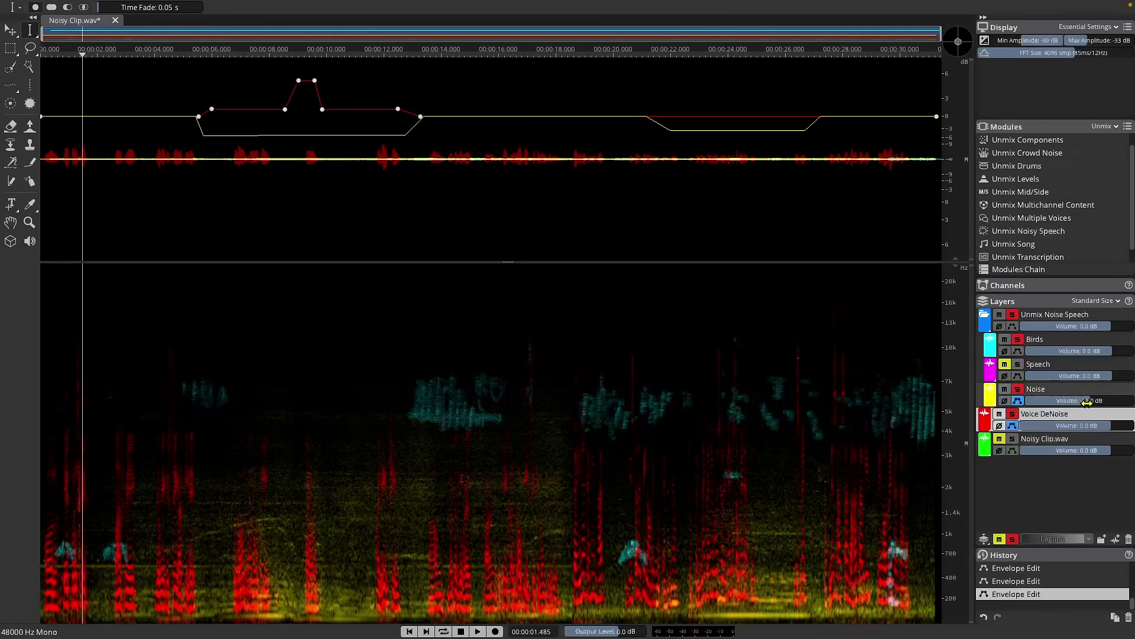
key(space)
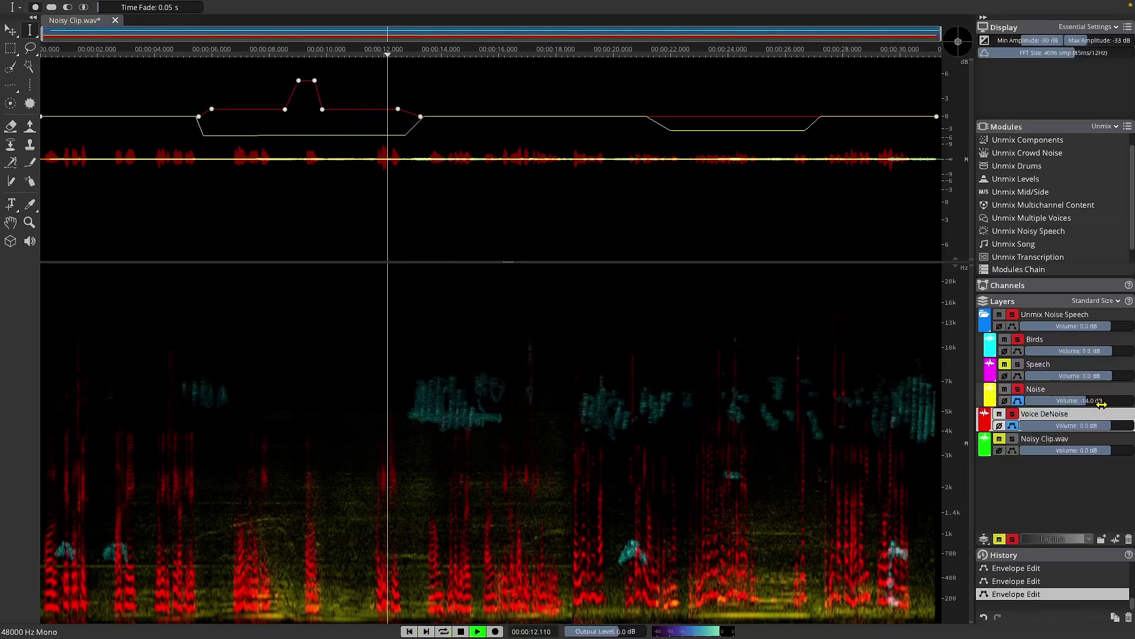
key(space)
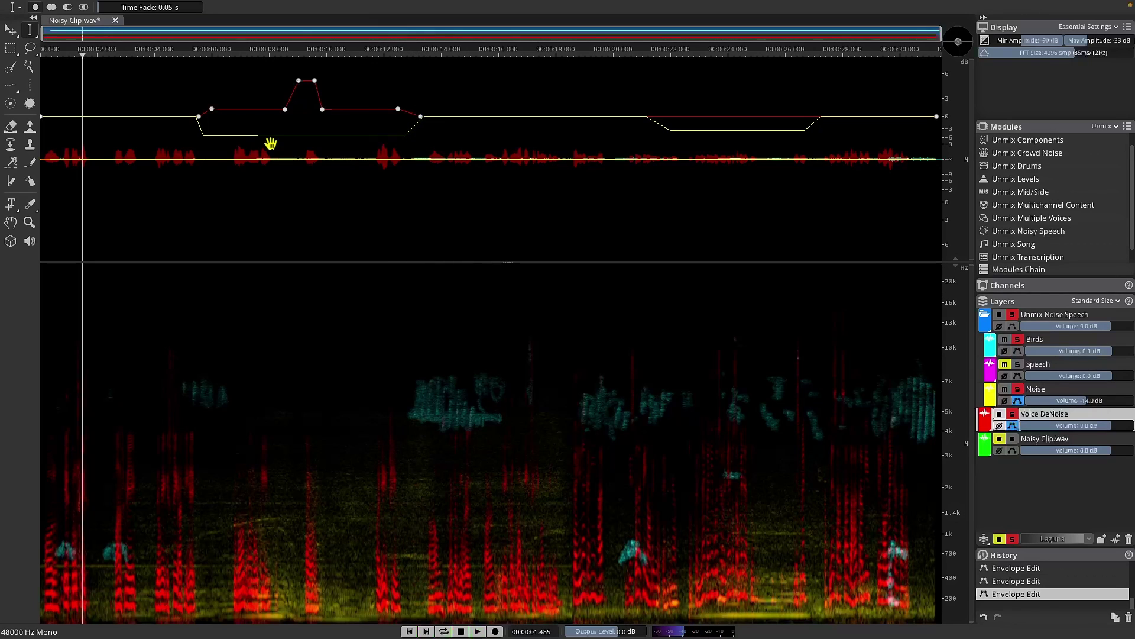
Step: Dip the Noise envelope further to about -13 dB between about 6.9 and 7.8 s and play back the mix
click(1052, 392)
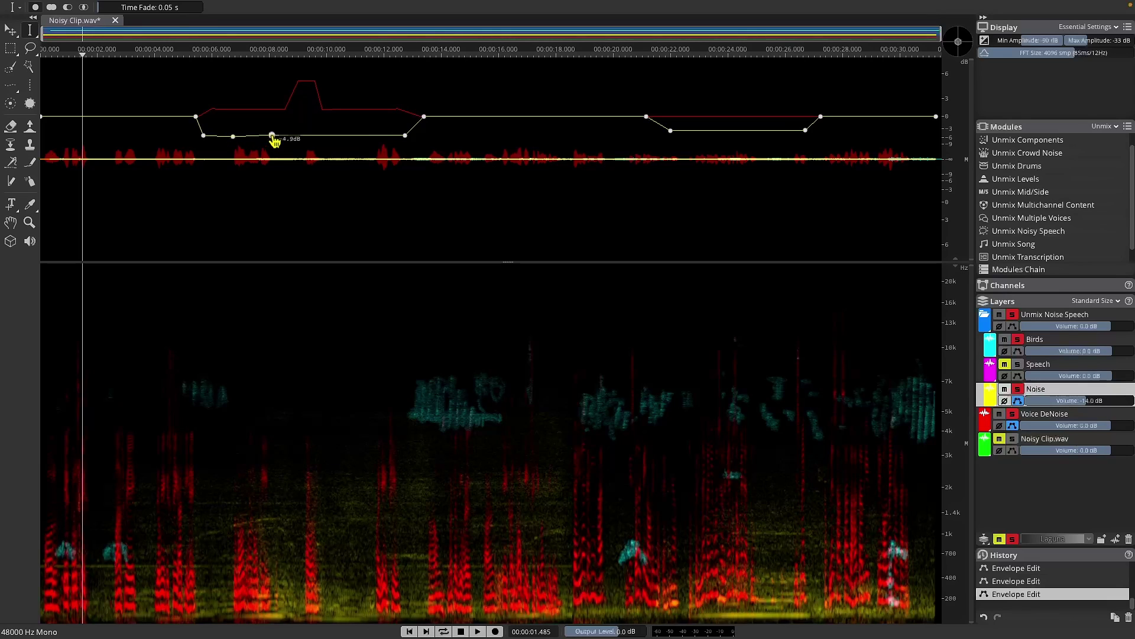
drag(246, 144, 253, 154)
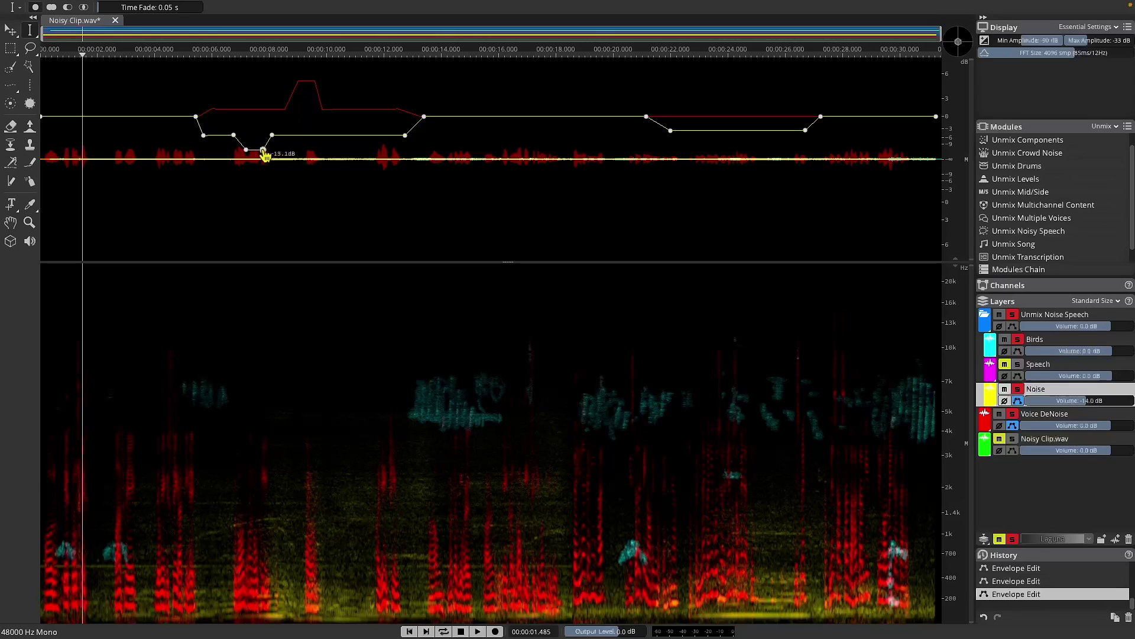
key(space)
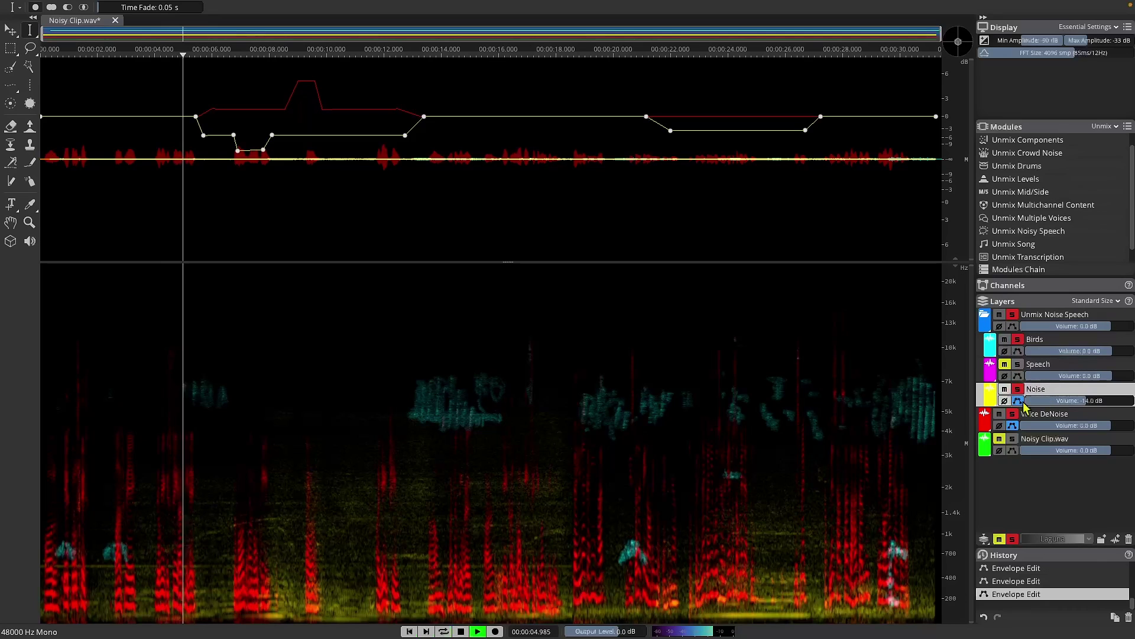
Step: Audition the birds with only the Noise layer, and with only the Voice DeNoise layer
click(1000, 414)
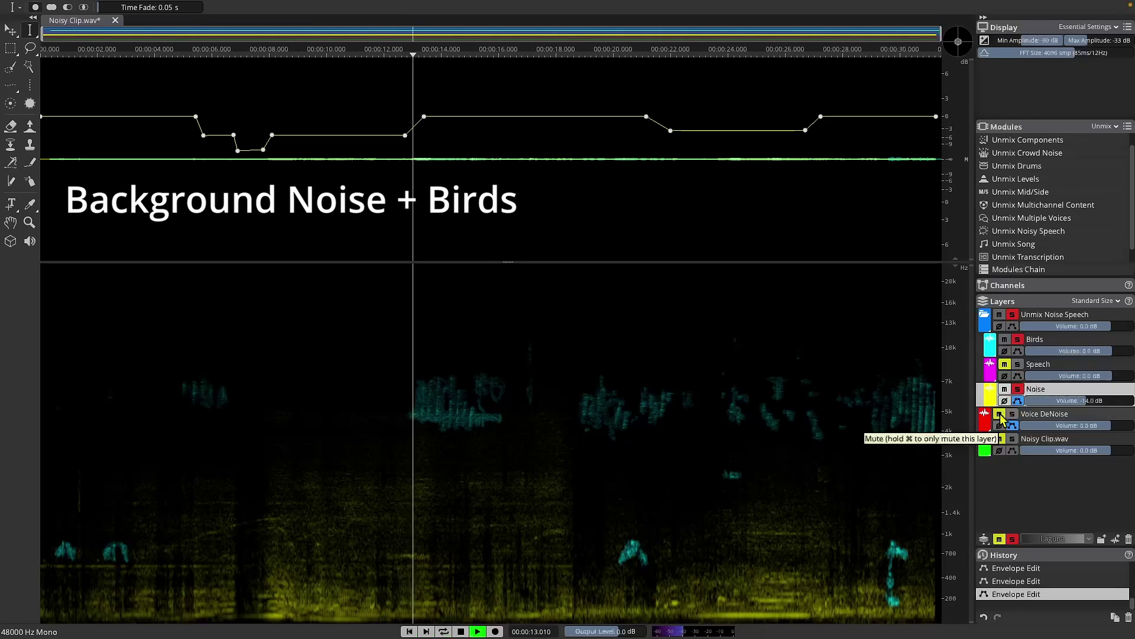
key(space)
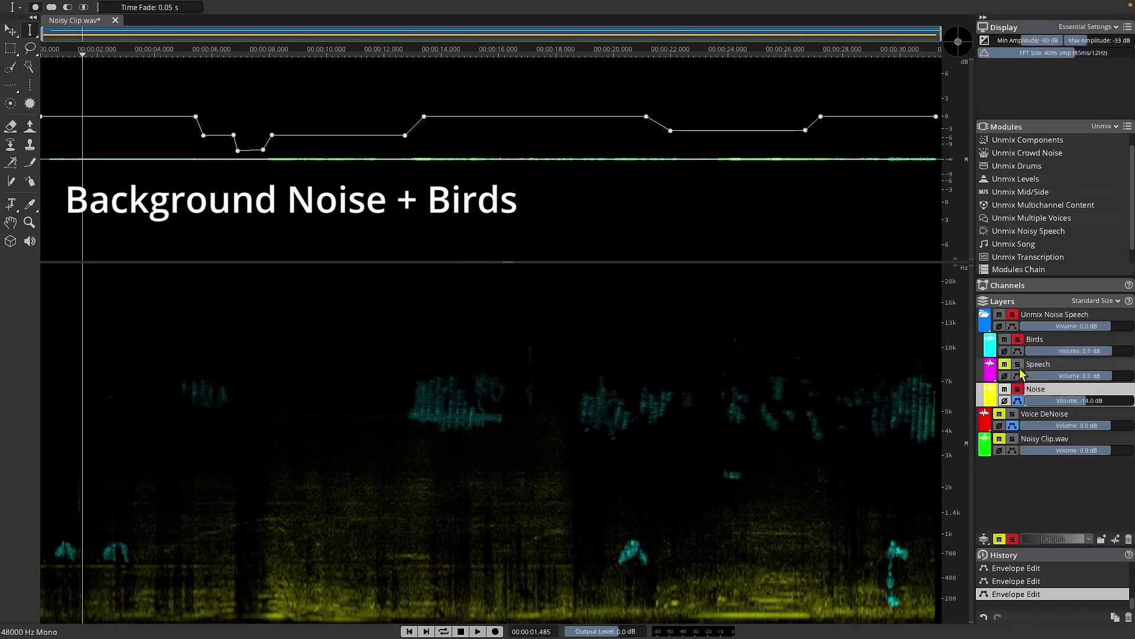
click(1018, 389)
click(1013, 413)
key(space)
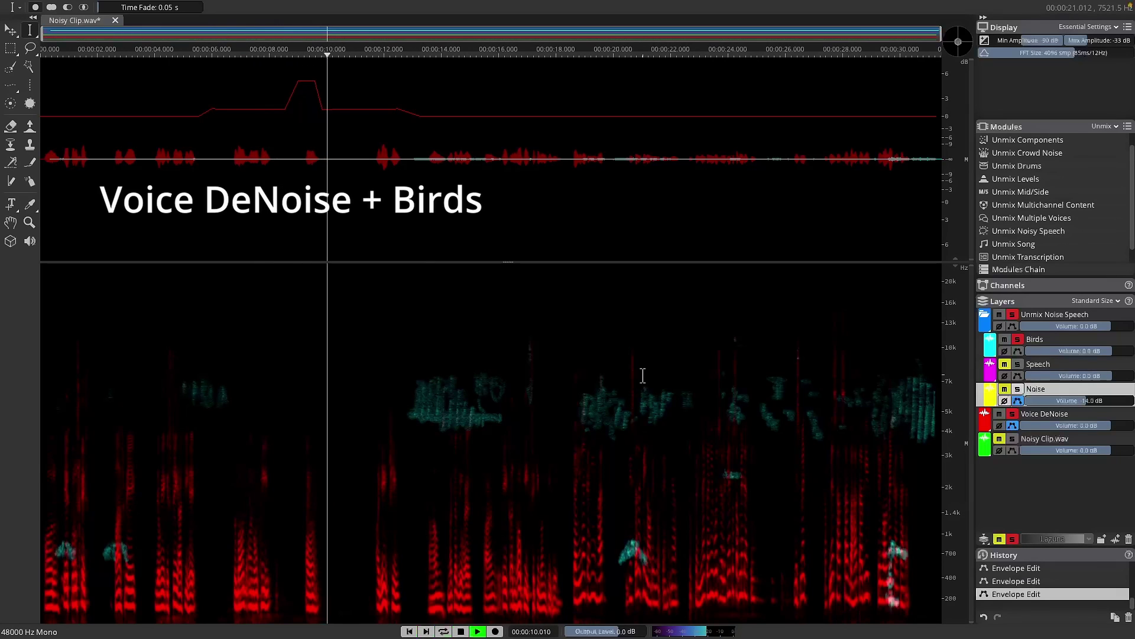
key(space)
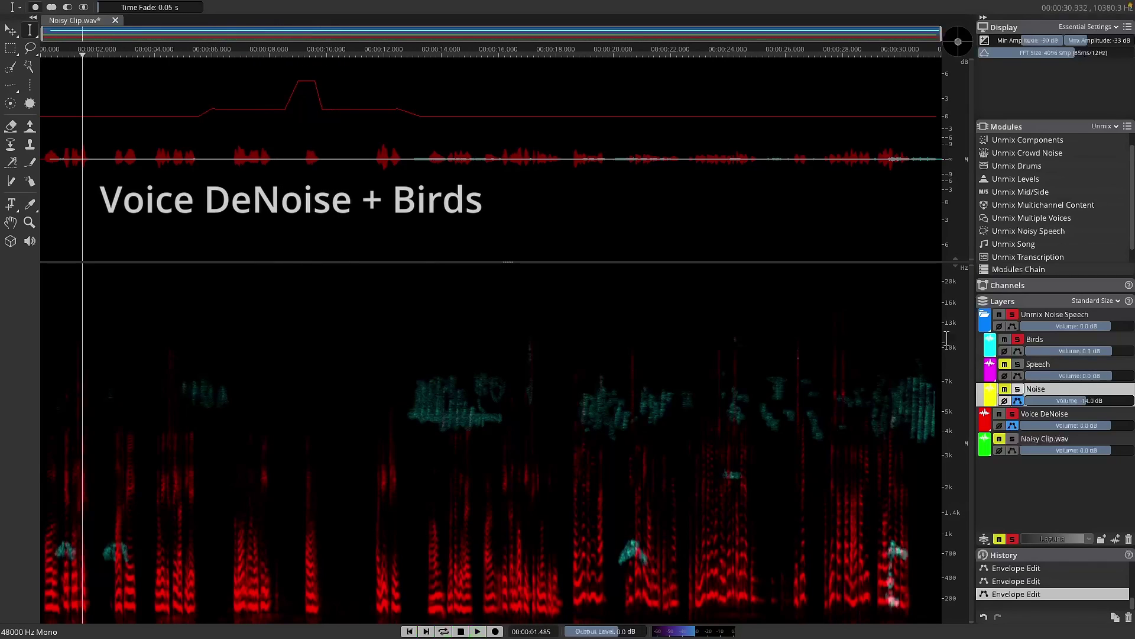
Step: Solo the Speech layer alongside Voice DeNoise and Birds, bring the Noise layer back in, and play back both mixes
click(1019, 365)
key(space)
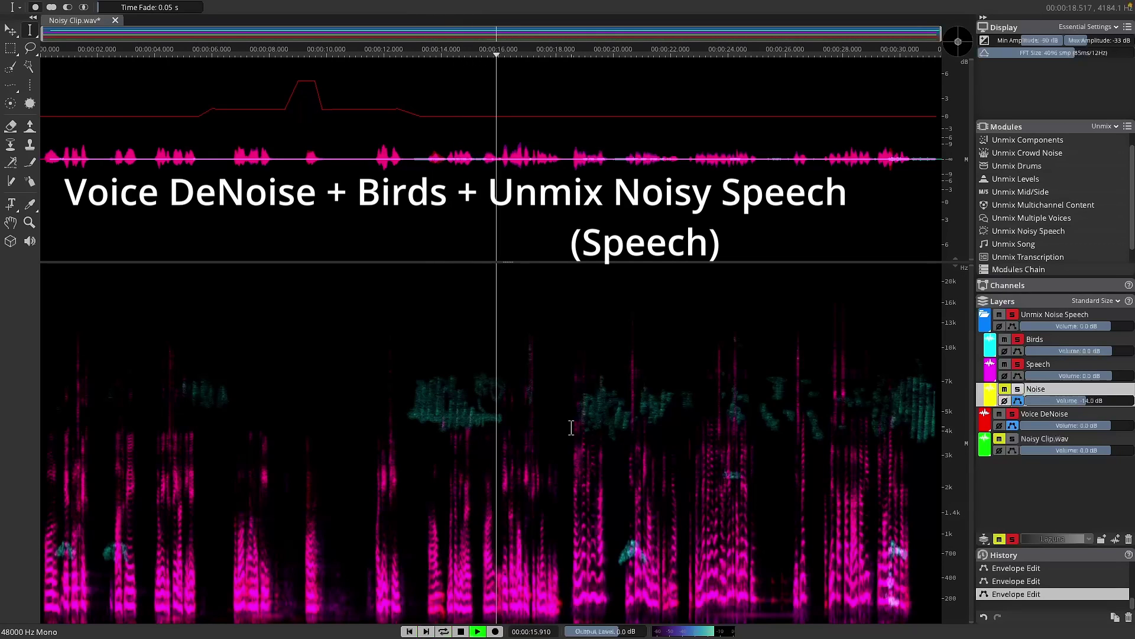
key(space)
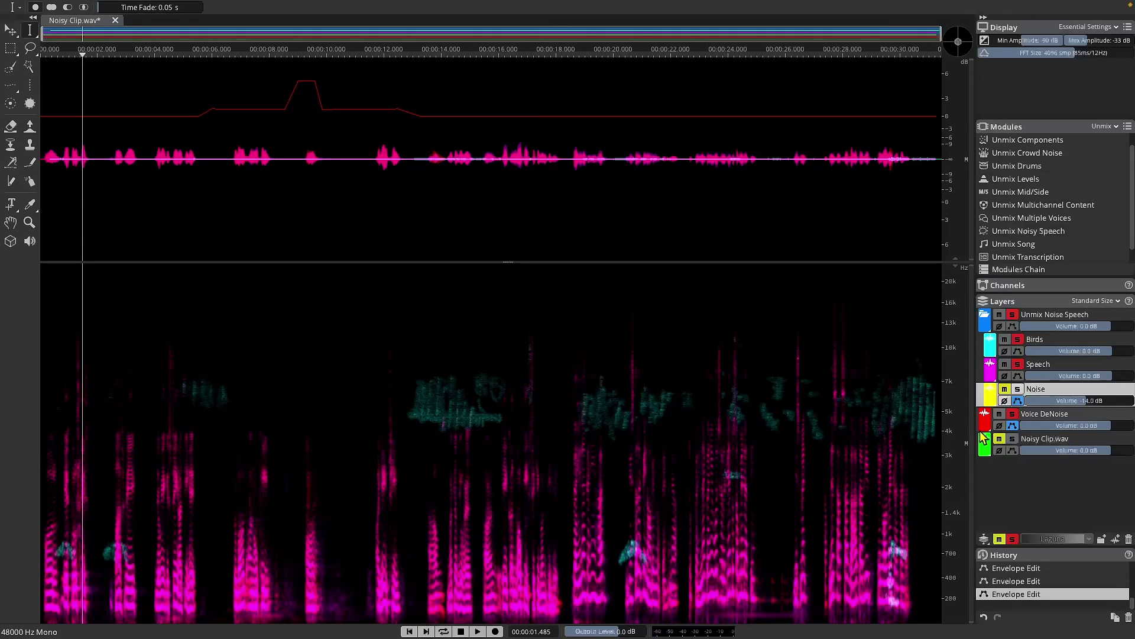
click(1018, 391)
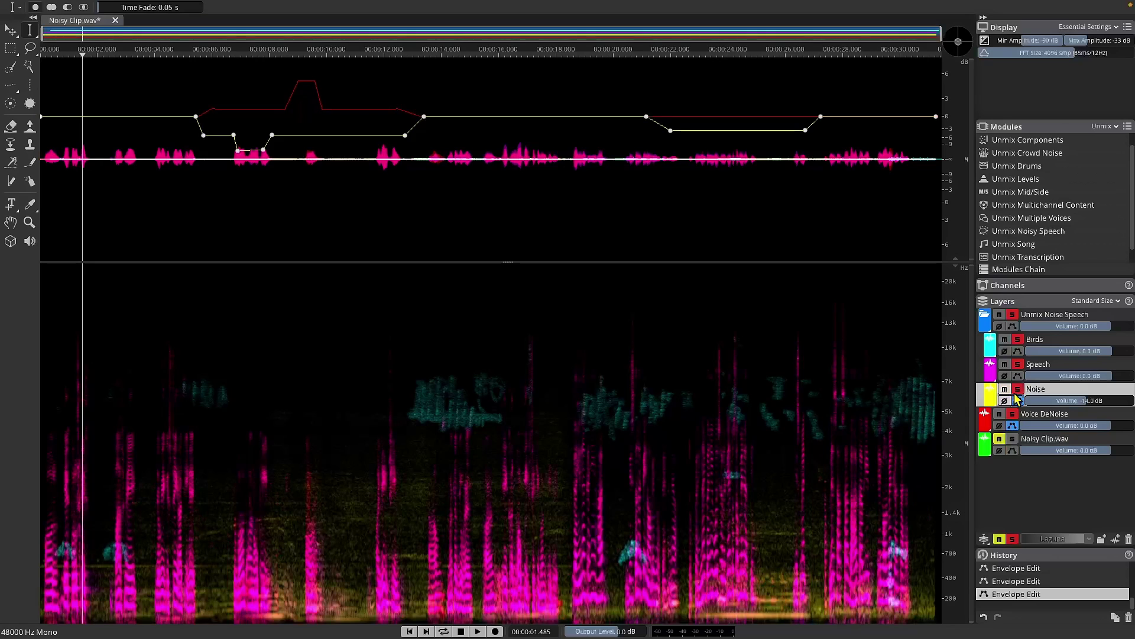
key(space)
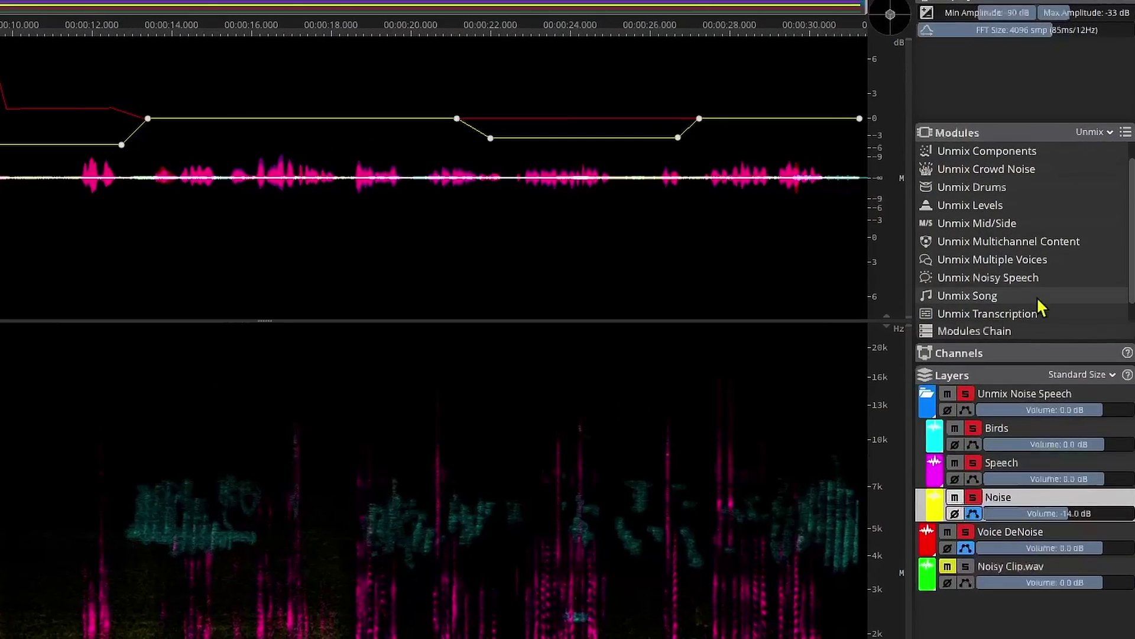
Step: Apply the F6 Mono VST3 effect to the Noise layer with an 18 dB/Oct high-pass filter at 97 Hz
click(1093, 141)
click(1094, 183)
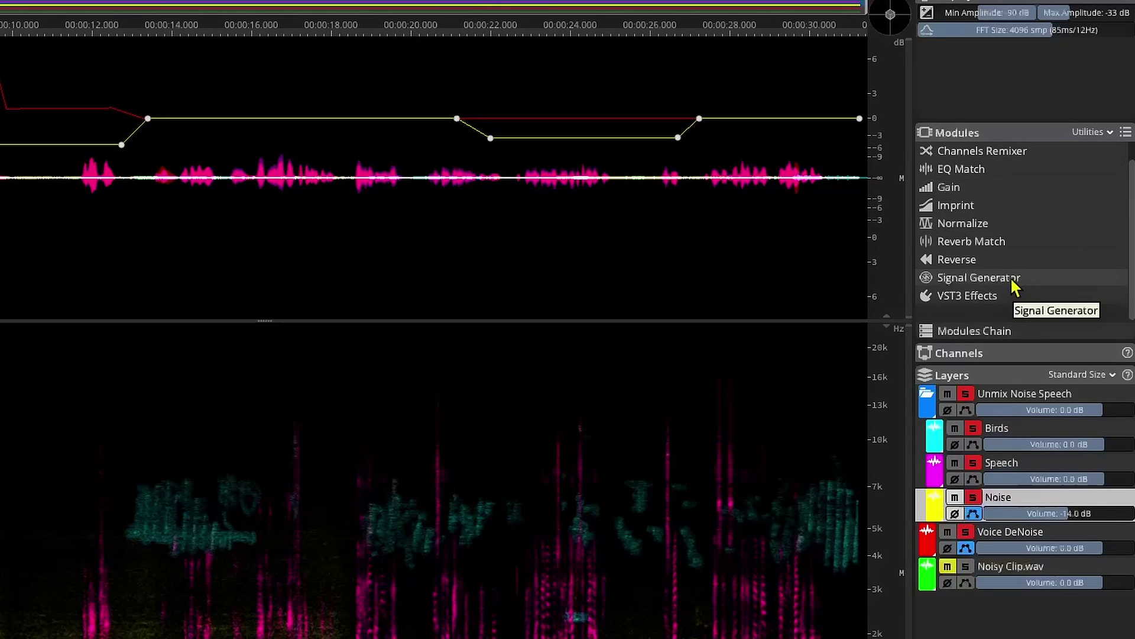
click(999, 296)
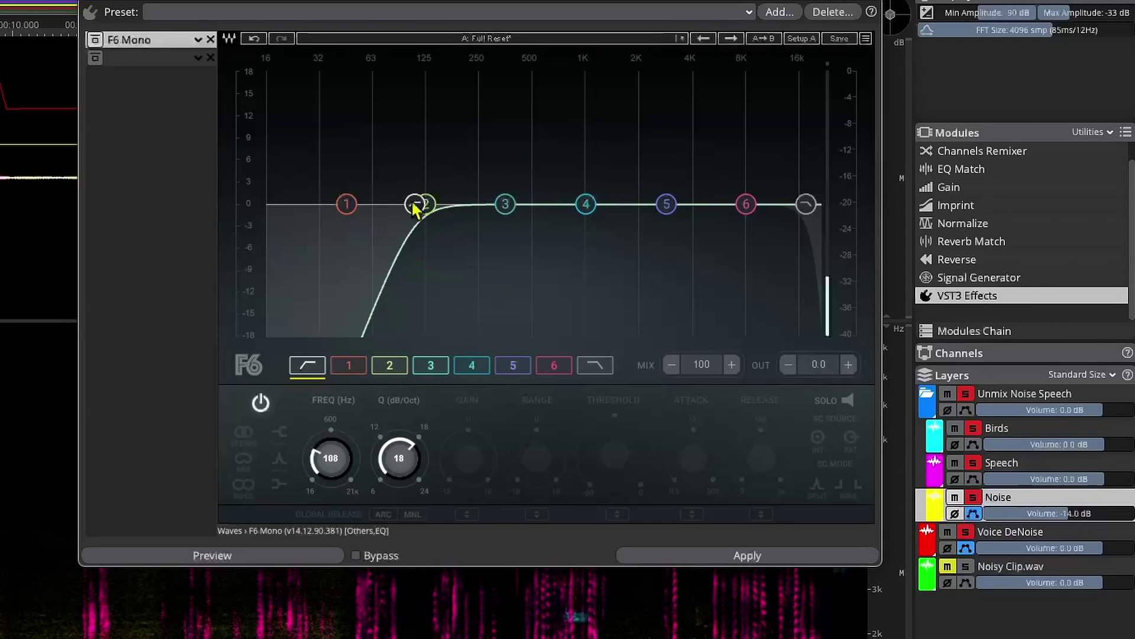
drag(414, 204, 406, 204)
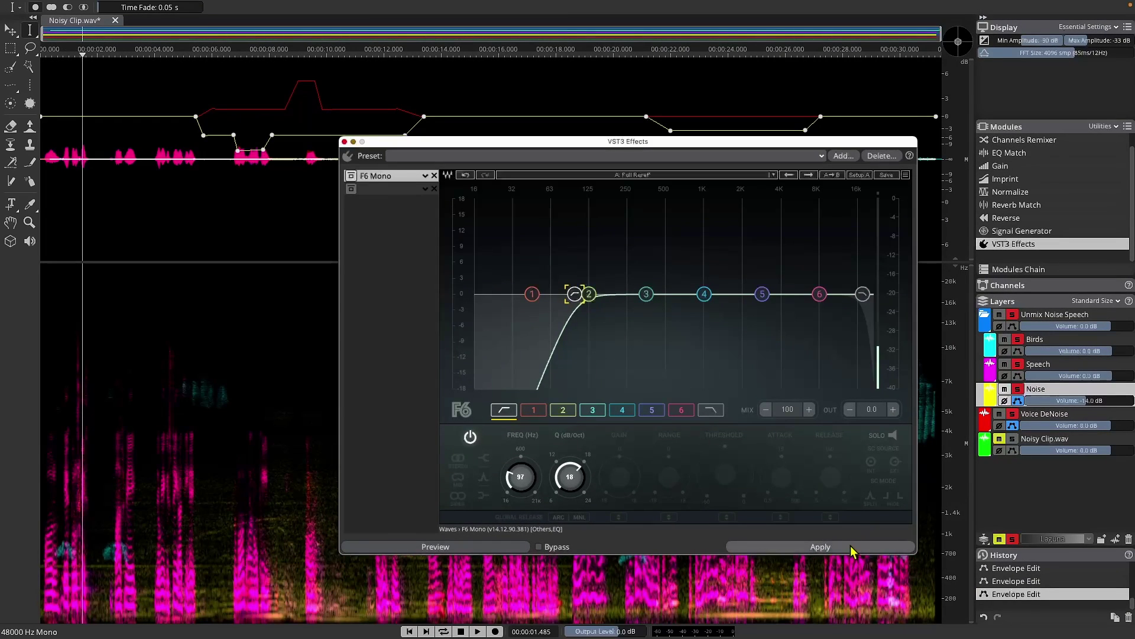
click(789, 553)
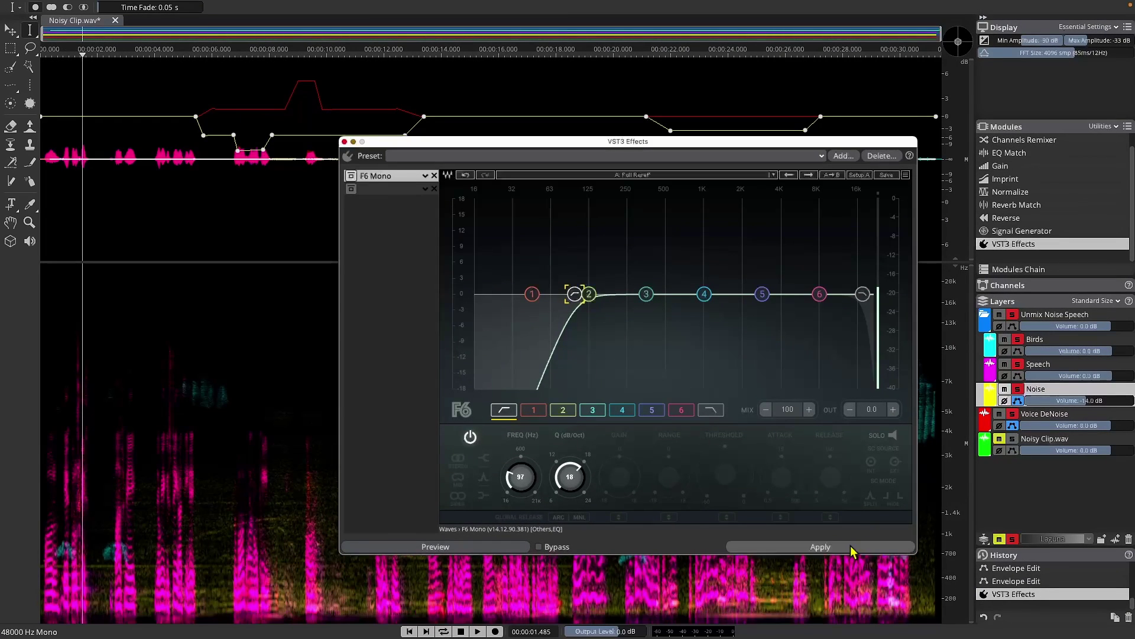
click(344, 141)
Step: Play back the mix with the filtered noise from about 21.7 s
click(661, 338)
key(space)
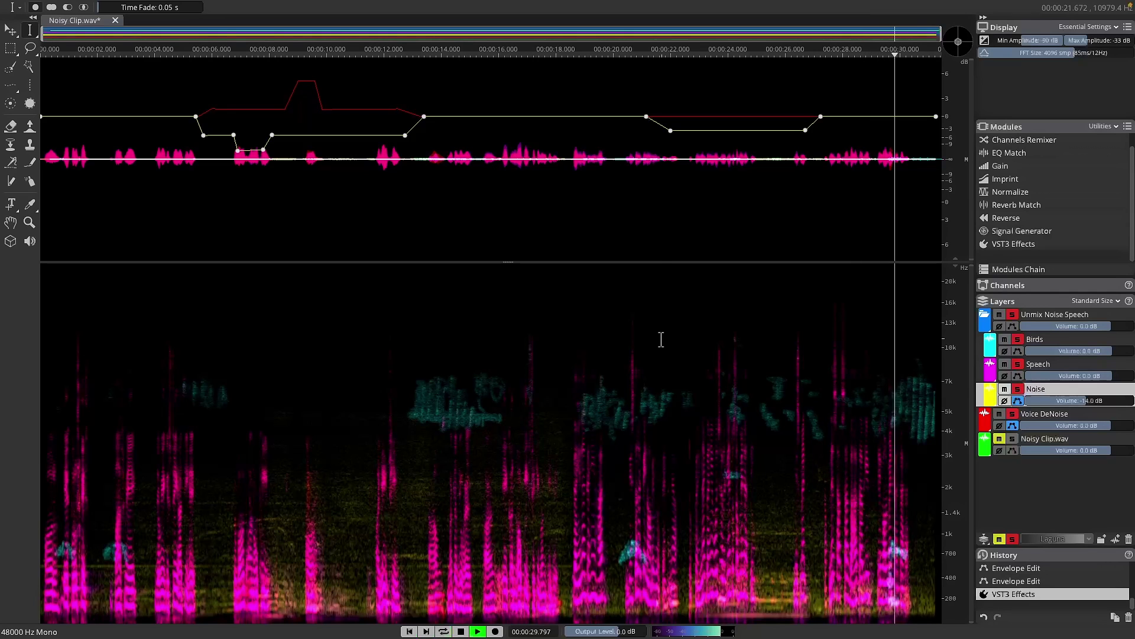
click(662, 339)
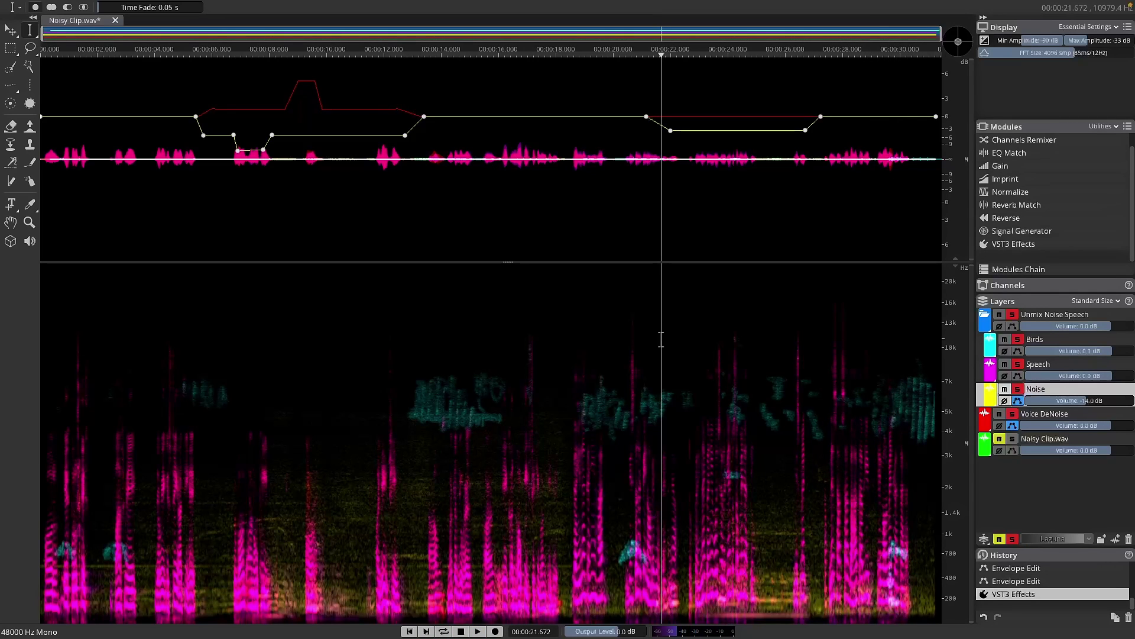